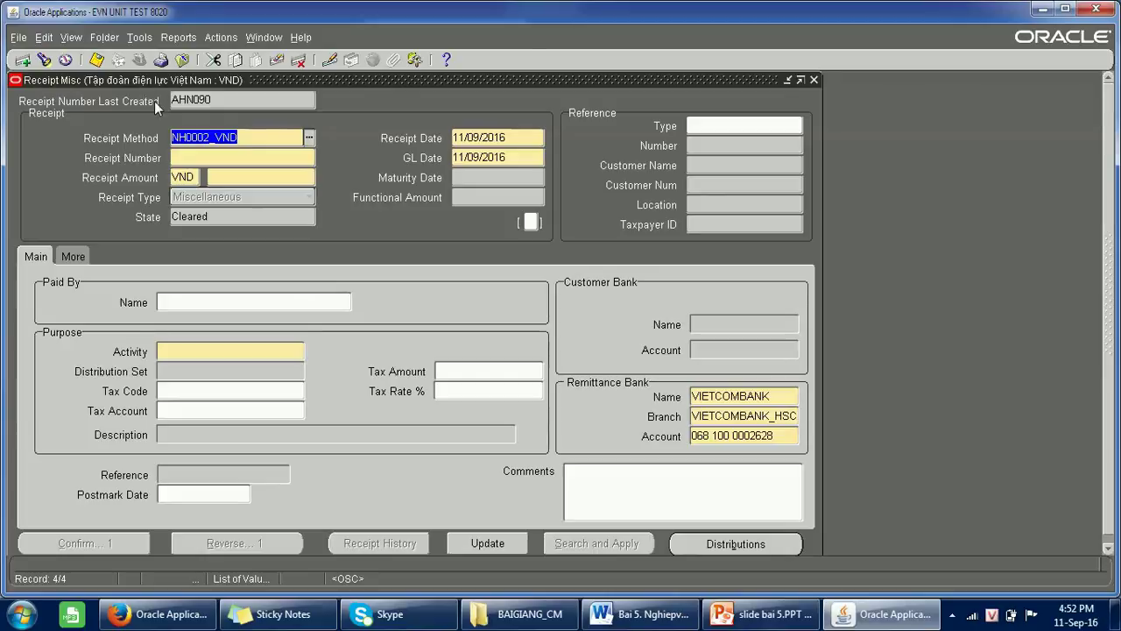
Step: Enter receipt date 03/03/2016, receipt number ADN890 and GL date 03/03/2016
click(230, 98)
key(Tab)
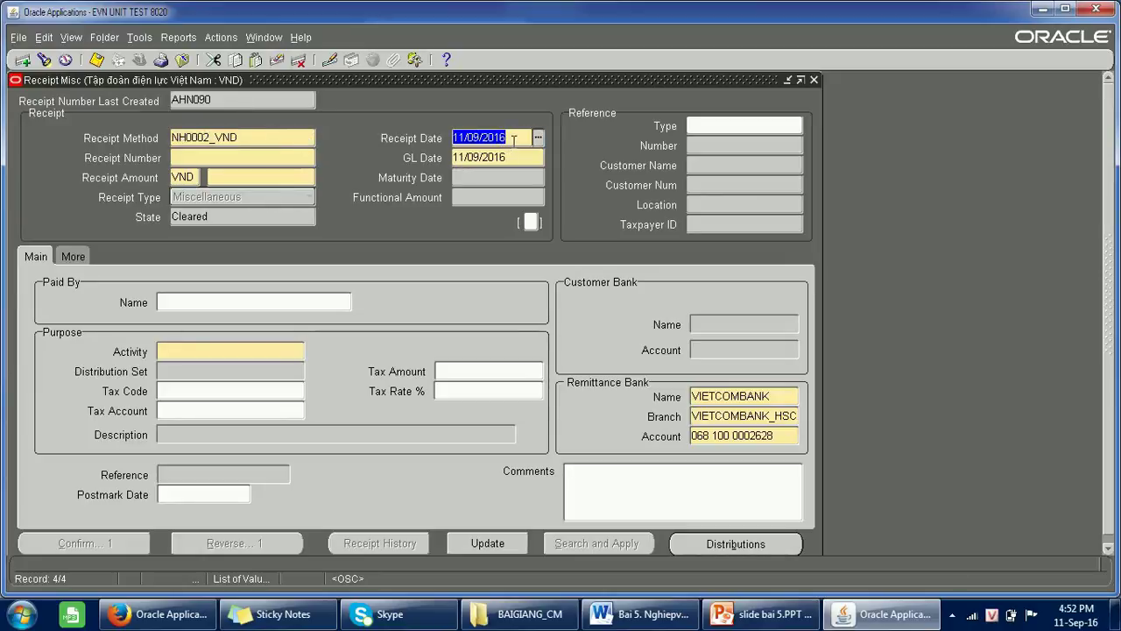
text(03)
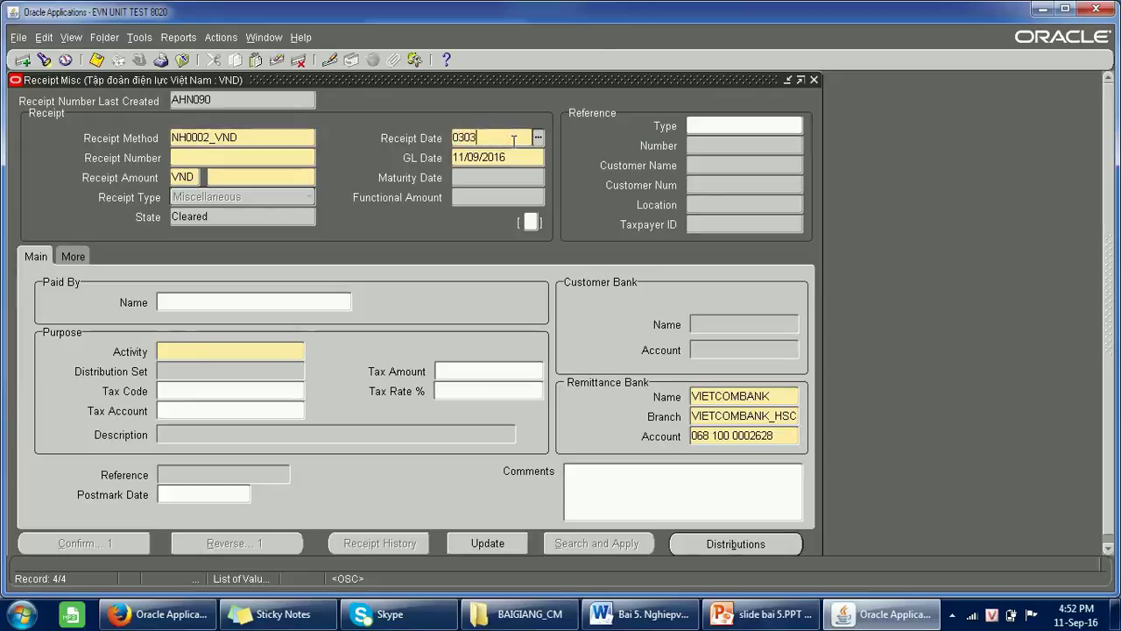
text(/03/2016)
key(Tab)
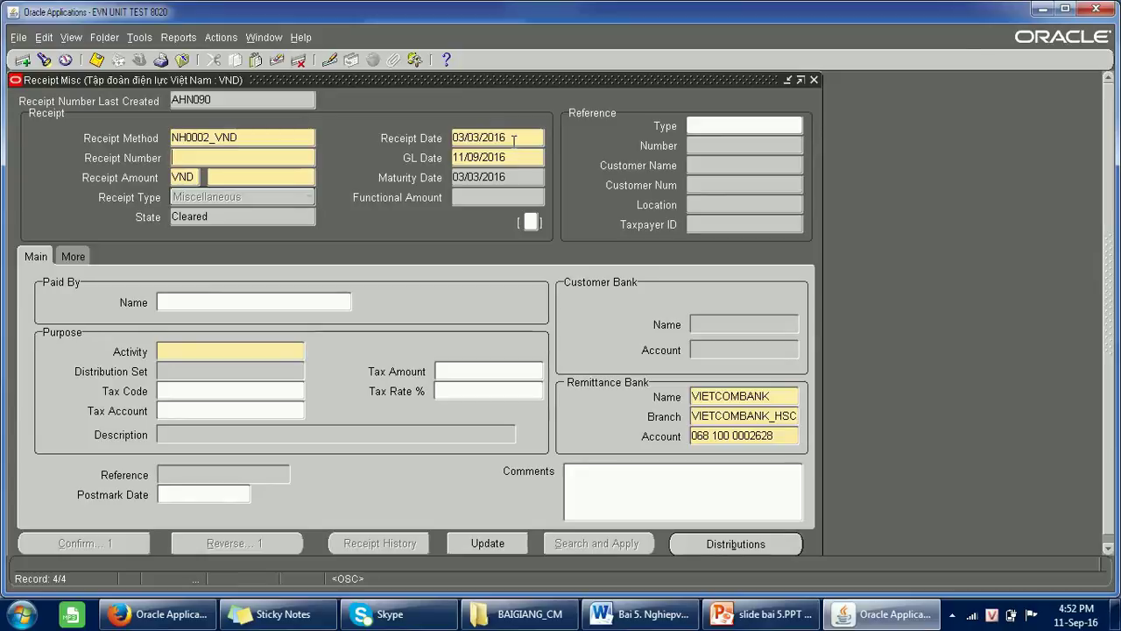
text(ADN)
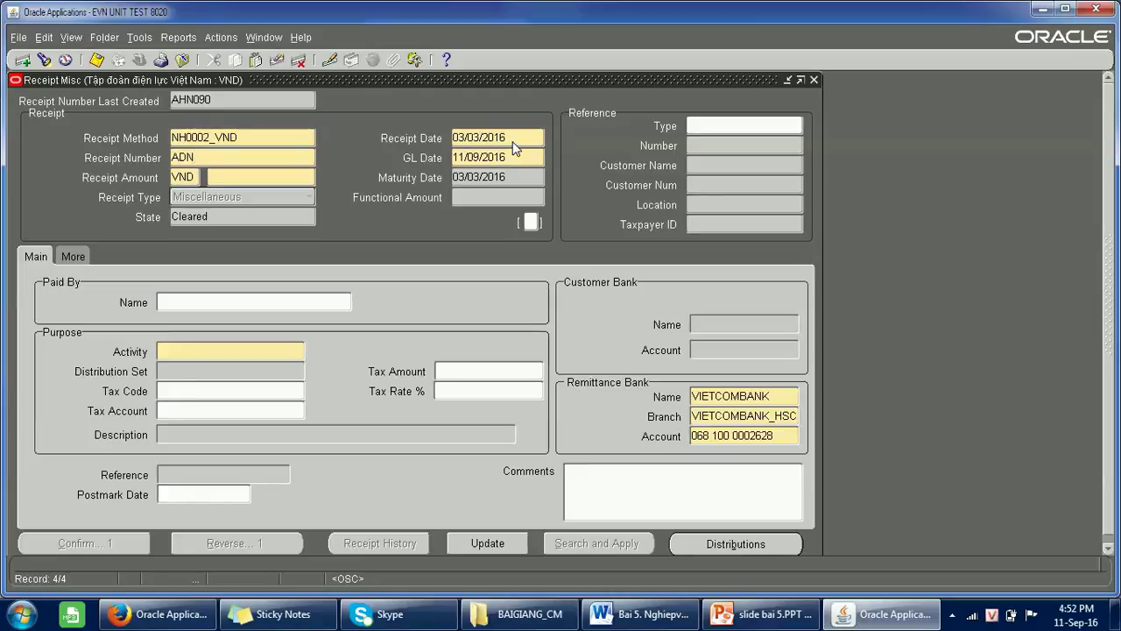
text(890)
key(Tab)
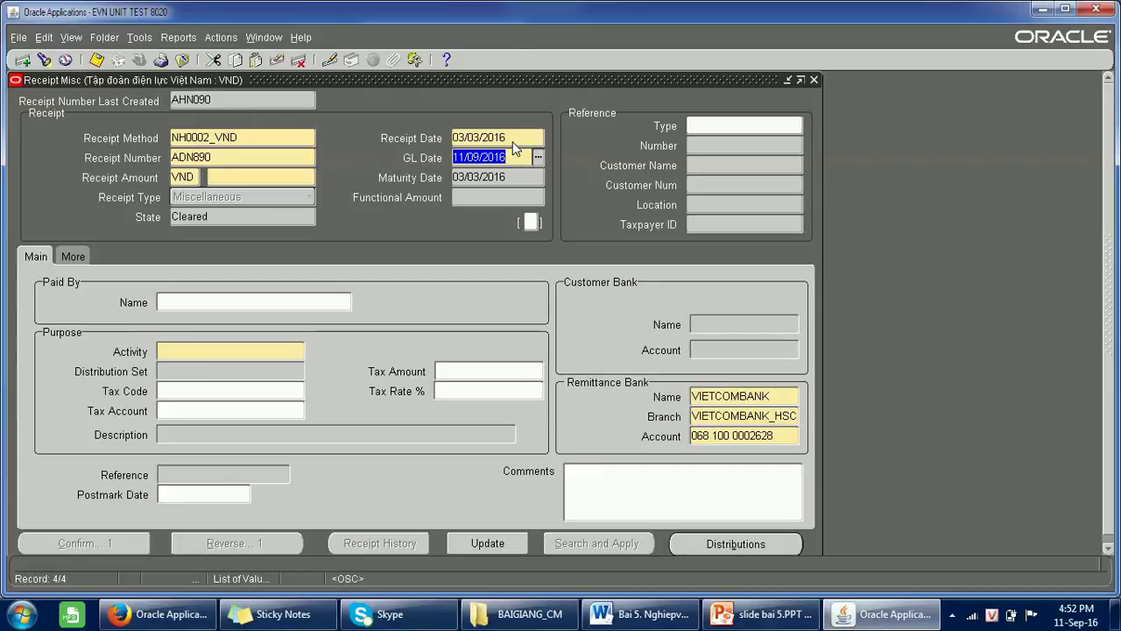
text(03/03/2016)
key(Tab)
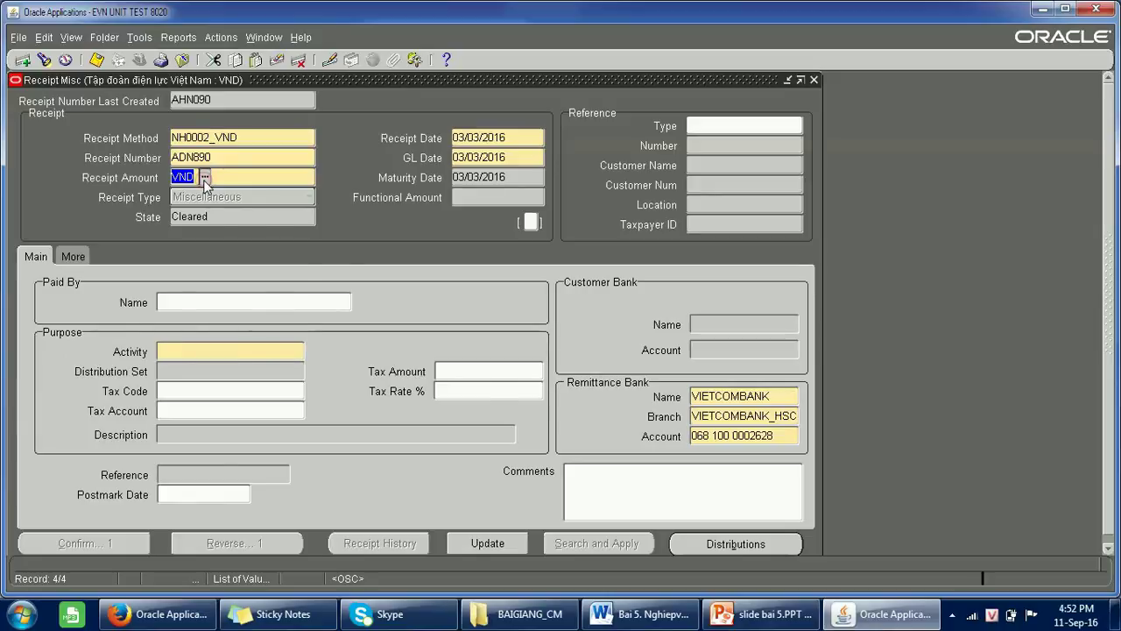
Step: Switch the receipt currency to USD
click(205, 178)
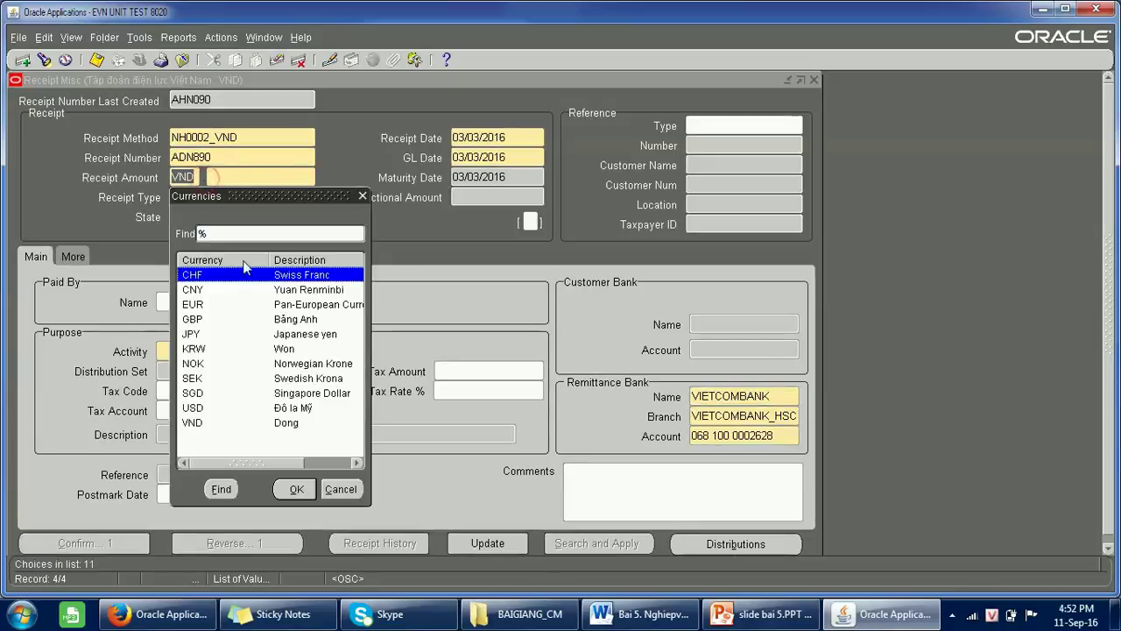
click(247, 408)
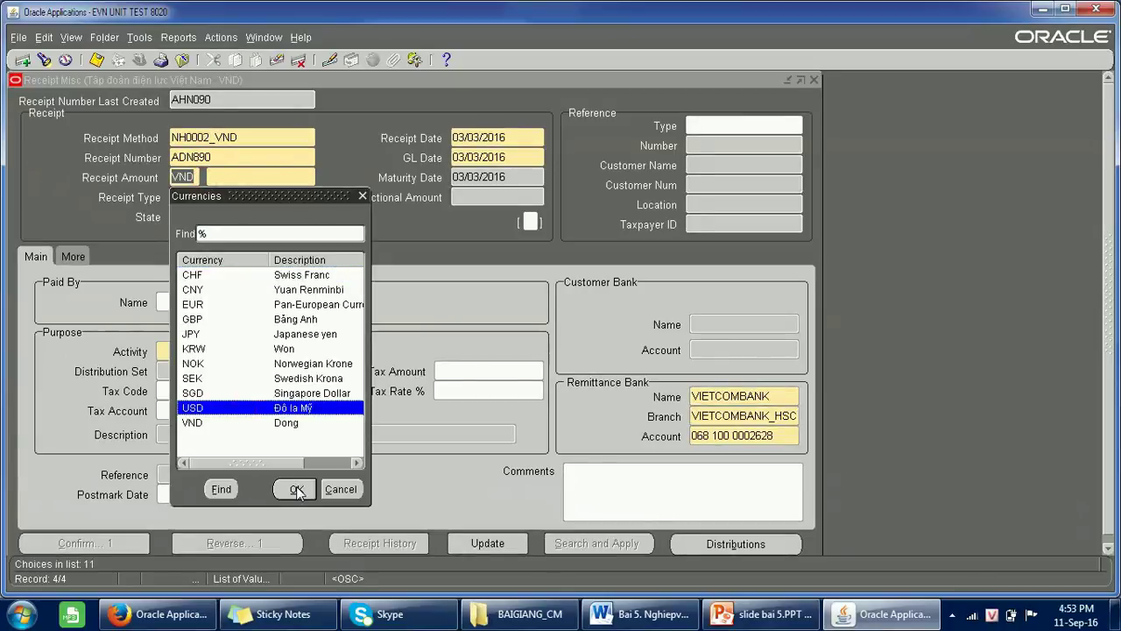
click(296, 489)
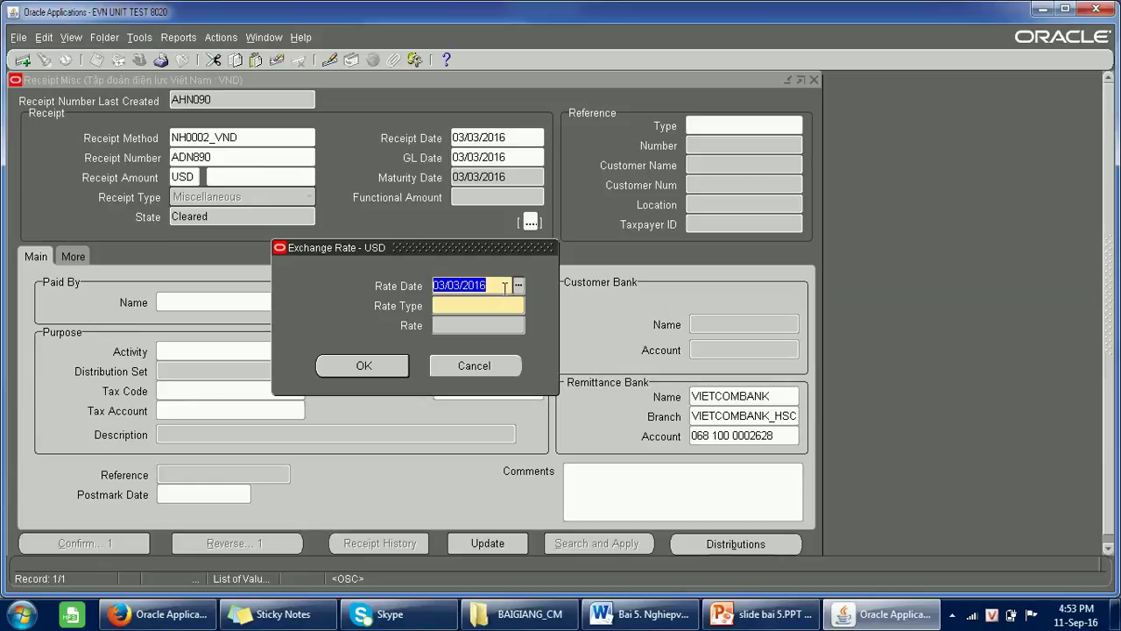
Step: Apply a User exchange rate type with a rate of 23000
click(464, 305)
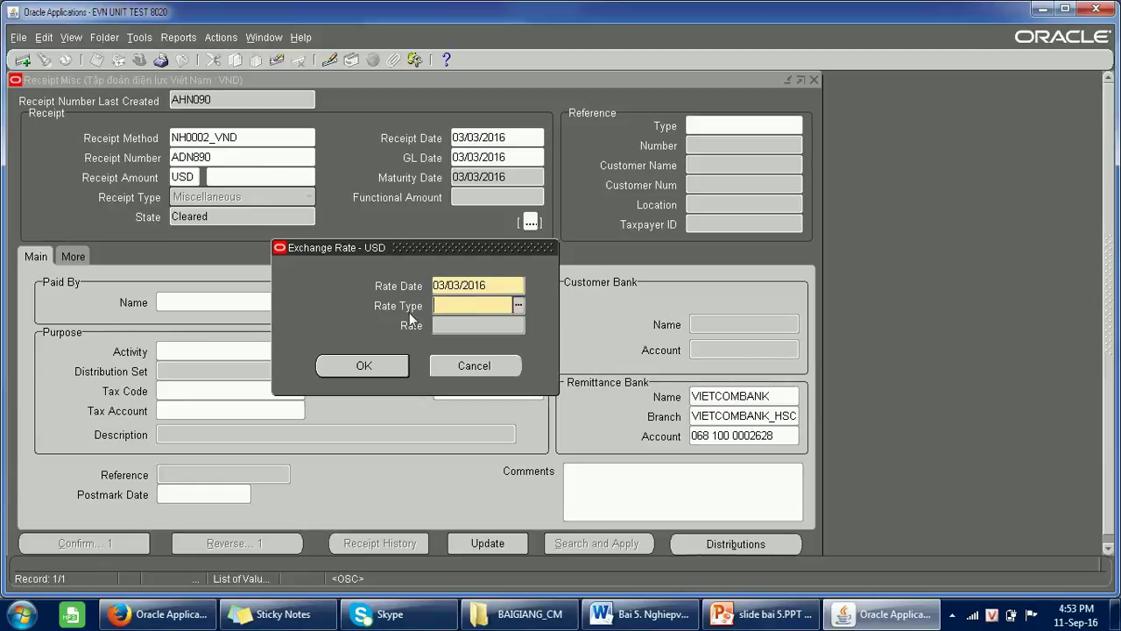
click(518, 307)
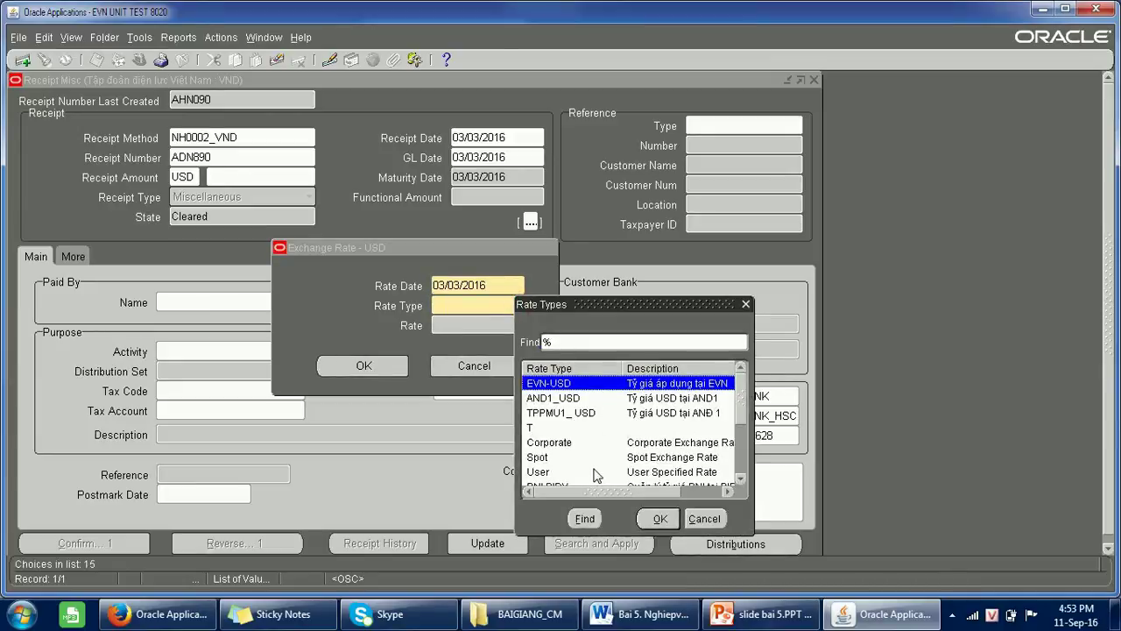
click(594, 472)
click(660, 519)
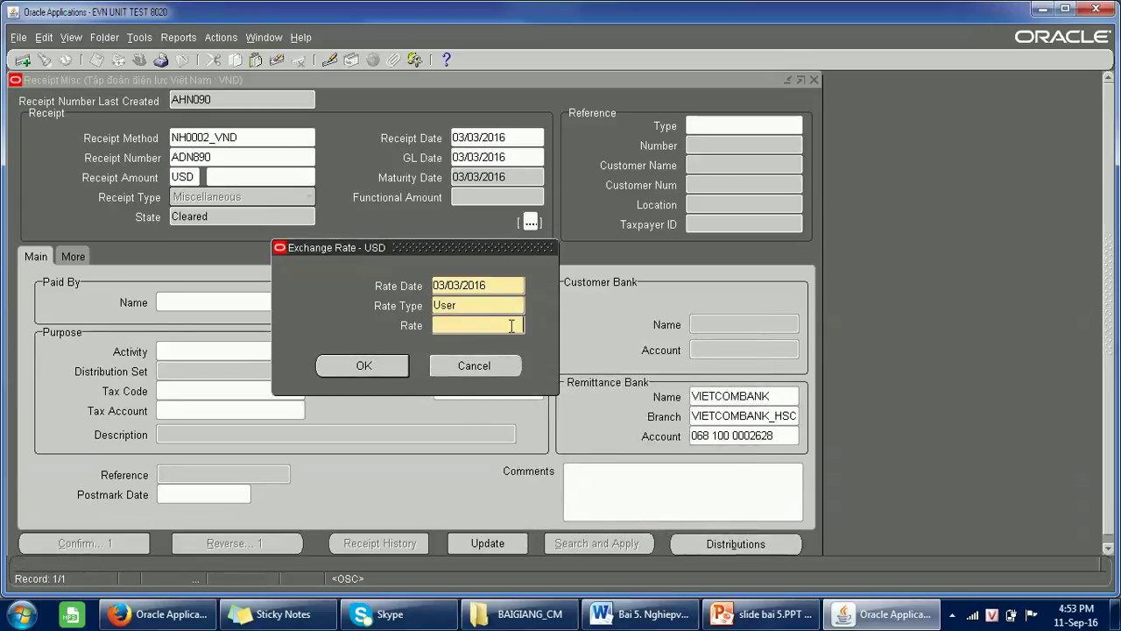
text(23000)
click(386, 366)
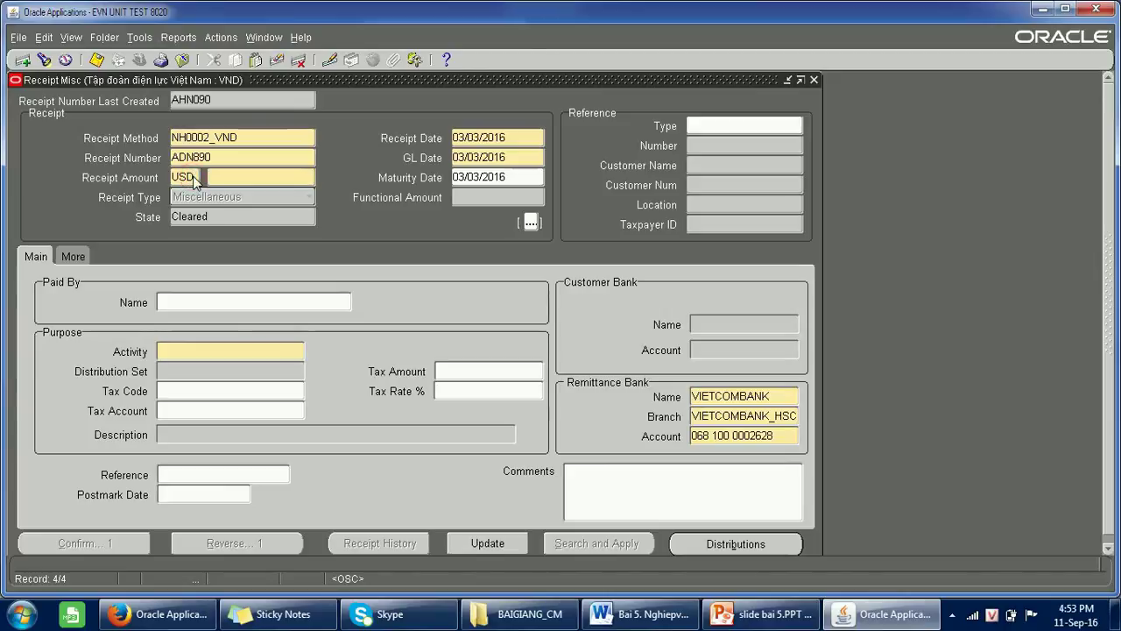
Step: Change the currency back to VND and enter a receipt amount of 89000000
double_click(194, 177)
text(VND)
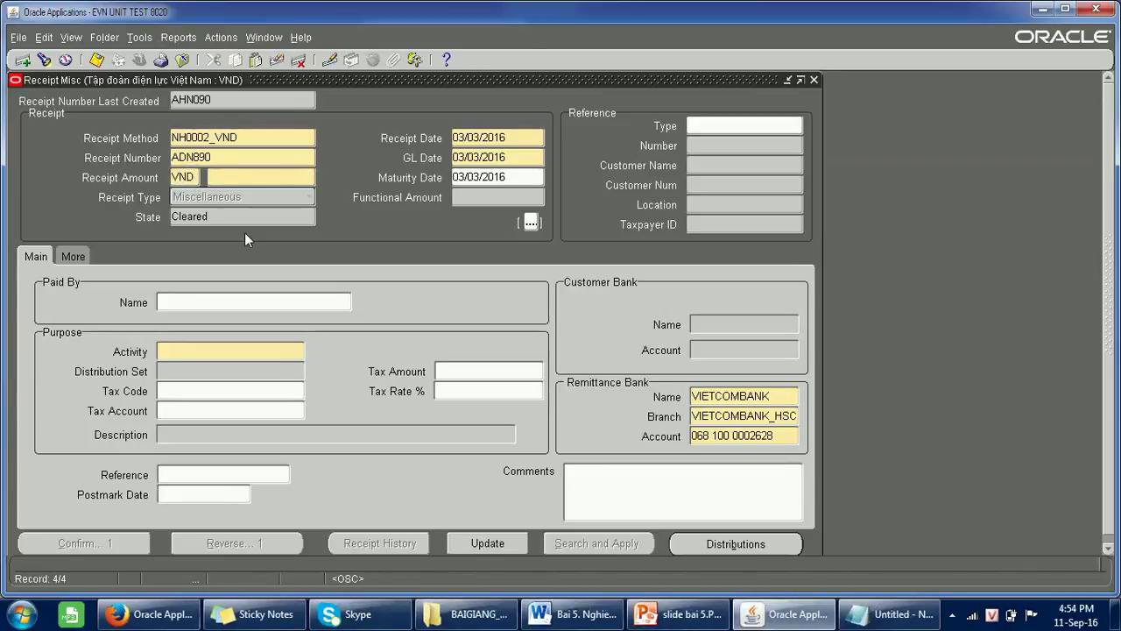
text(89000000)
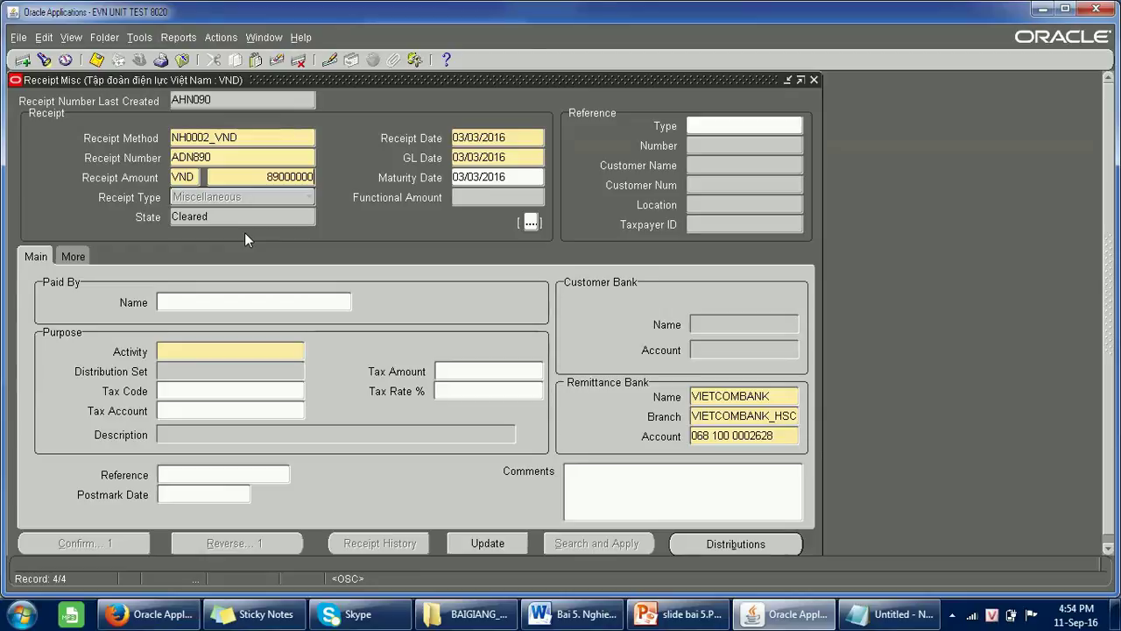
key(Tab)
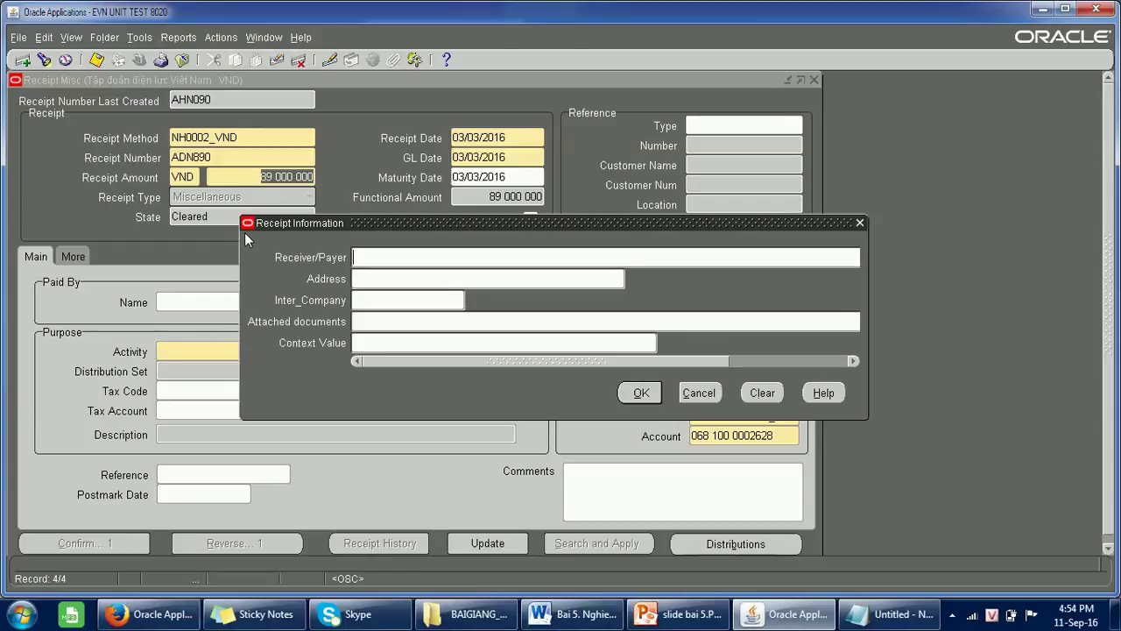
Step: Record the payer's name and address in Receipt Information and save them
text(Ngu)
text(yên)
text(x THij A)
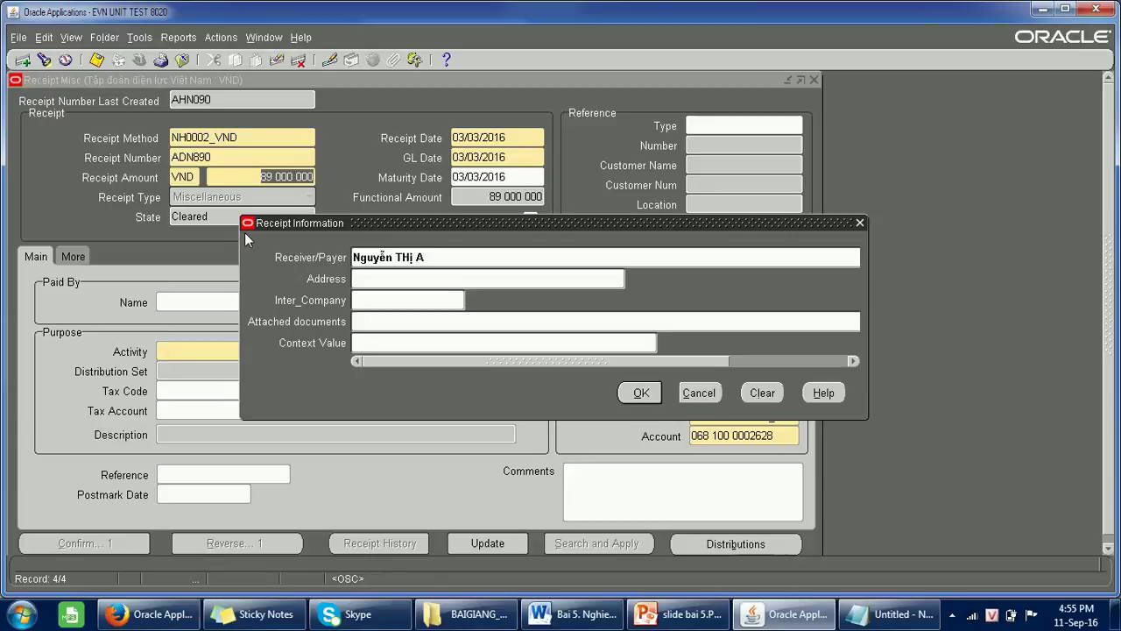
key(Tab)
text(HN)
click(640, 393)
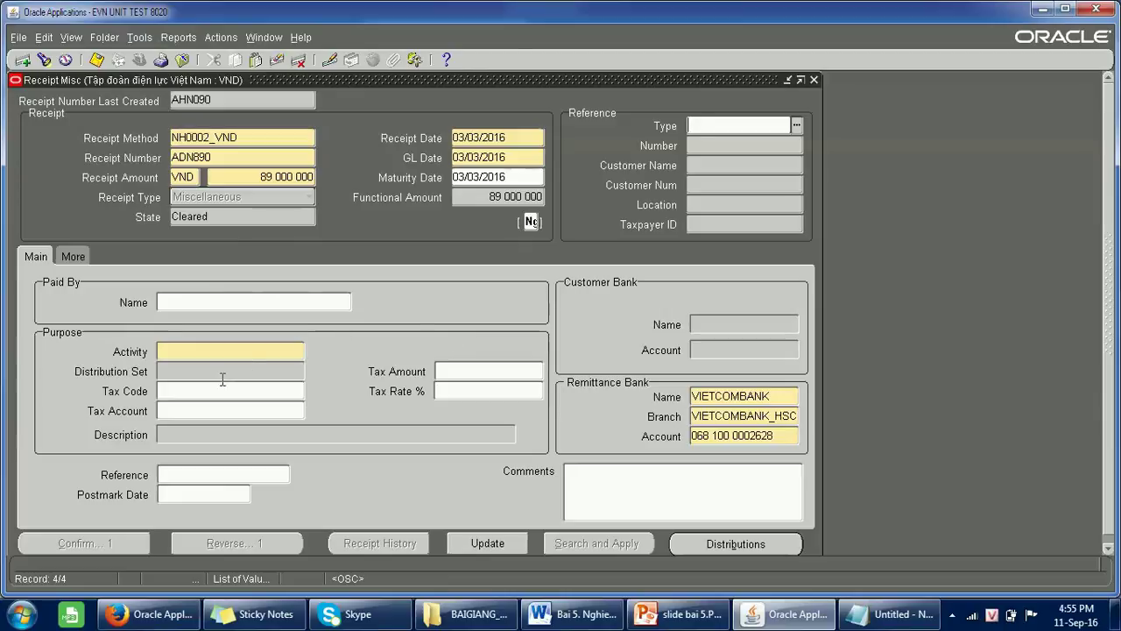
Step: Set the receipt activity to Cấp quỹ phúc lợi and add the comment 'Nhận tiền cấp quỹ'
click(294, 360)
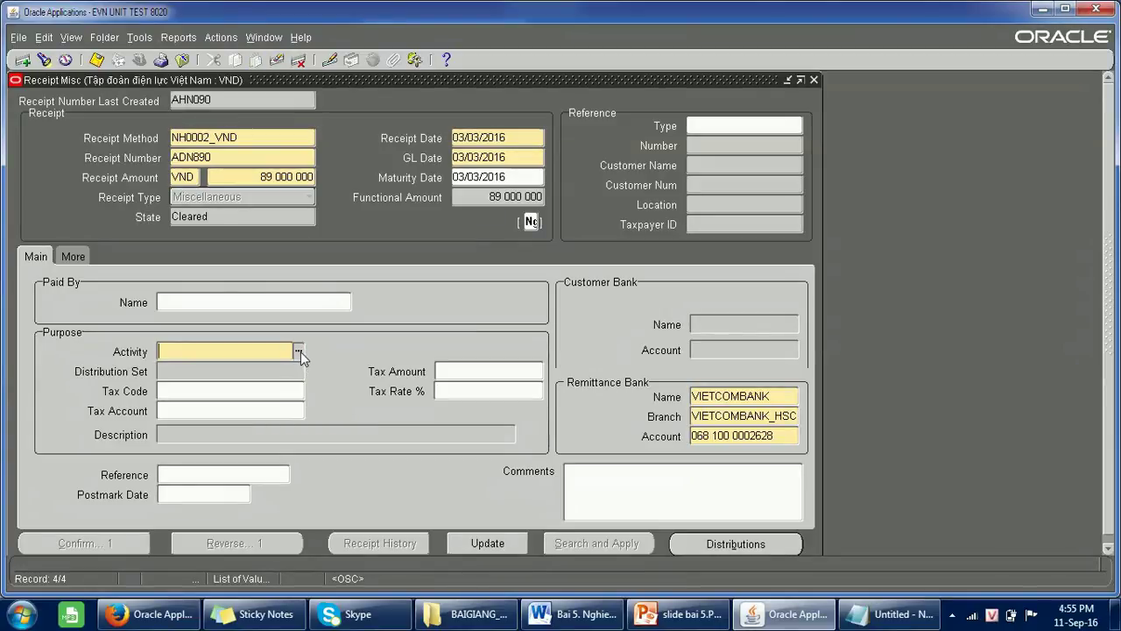
click(299, 351)
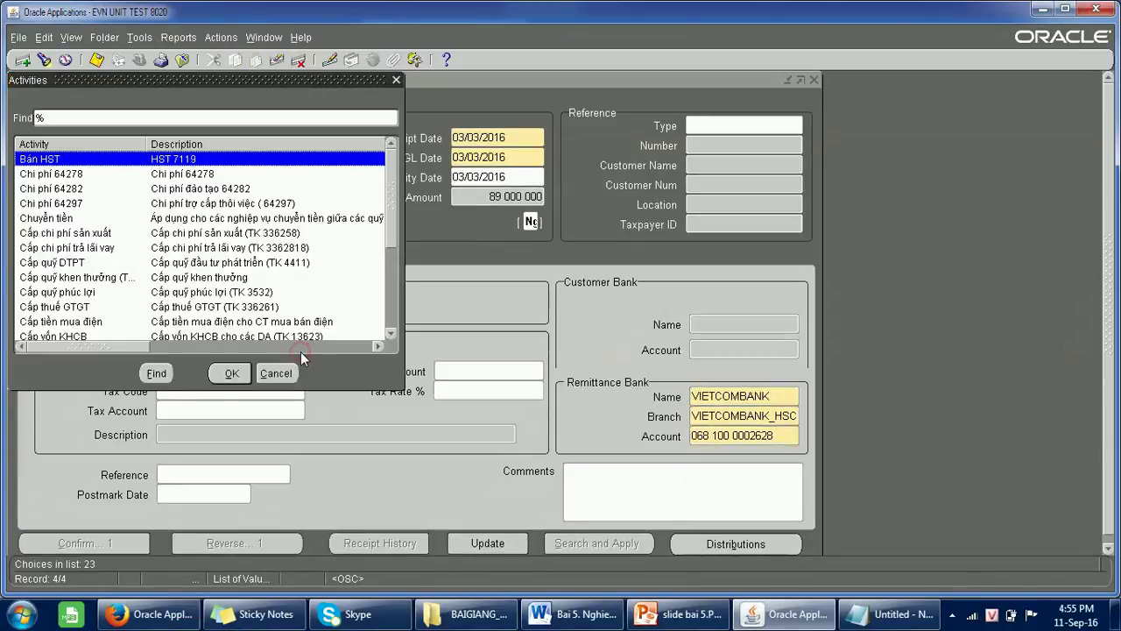
drag(257, 77, 306, 127)
scroll(292, 303, down, 2)
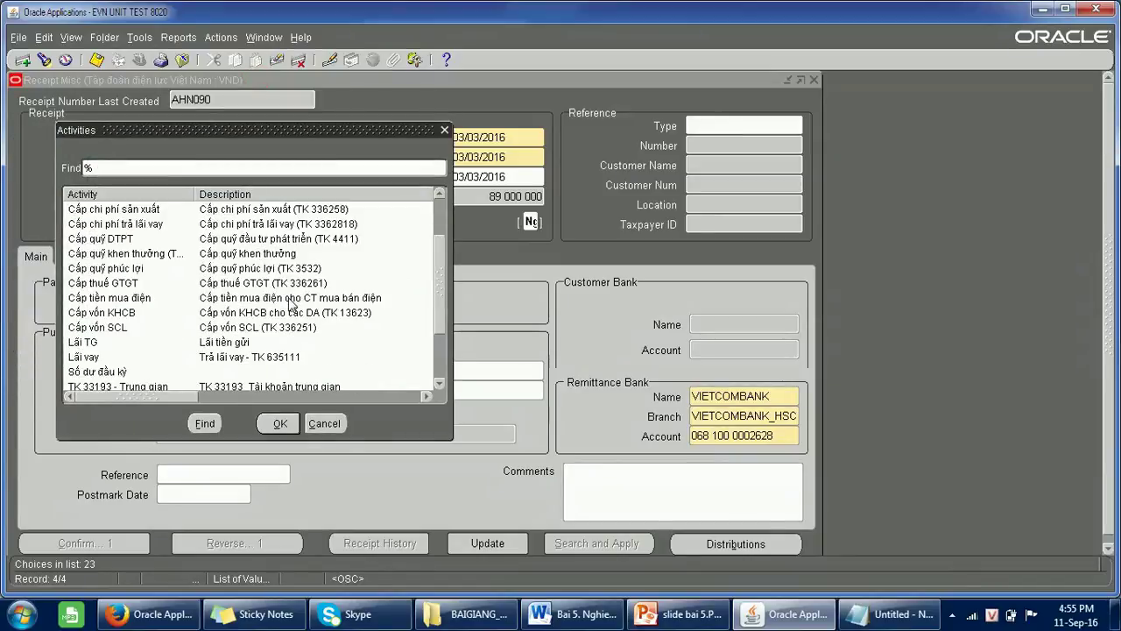
click(291, 268)
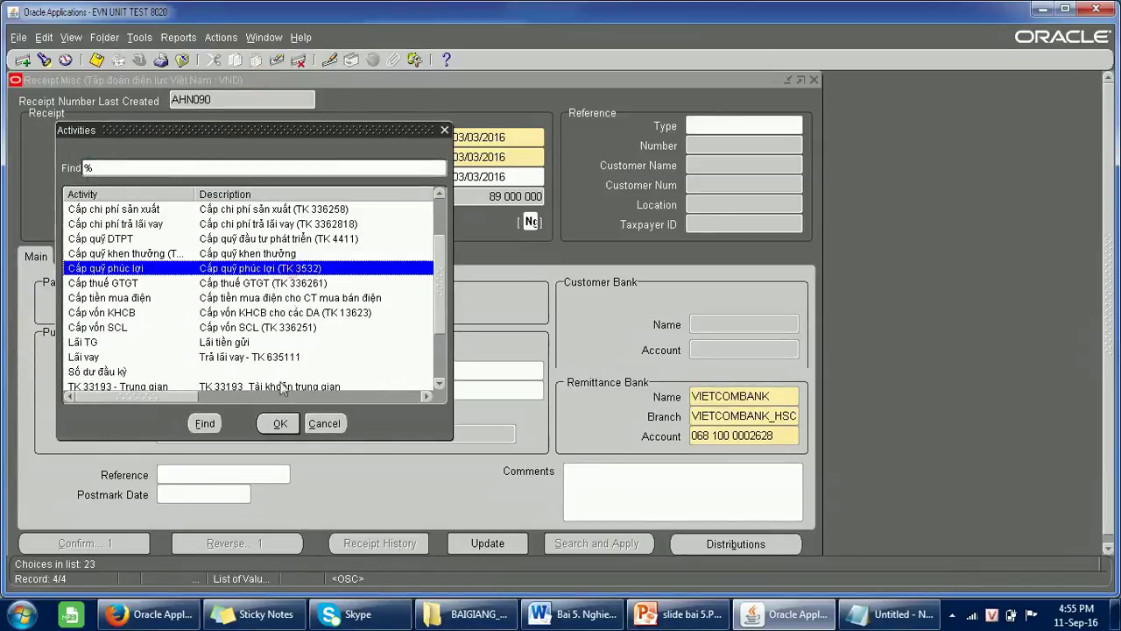
click(281, 425)
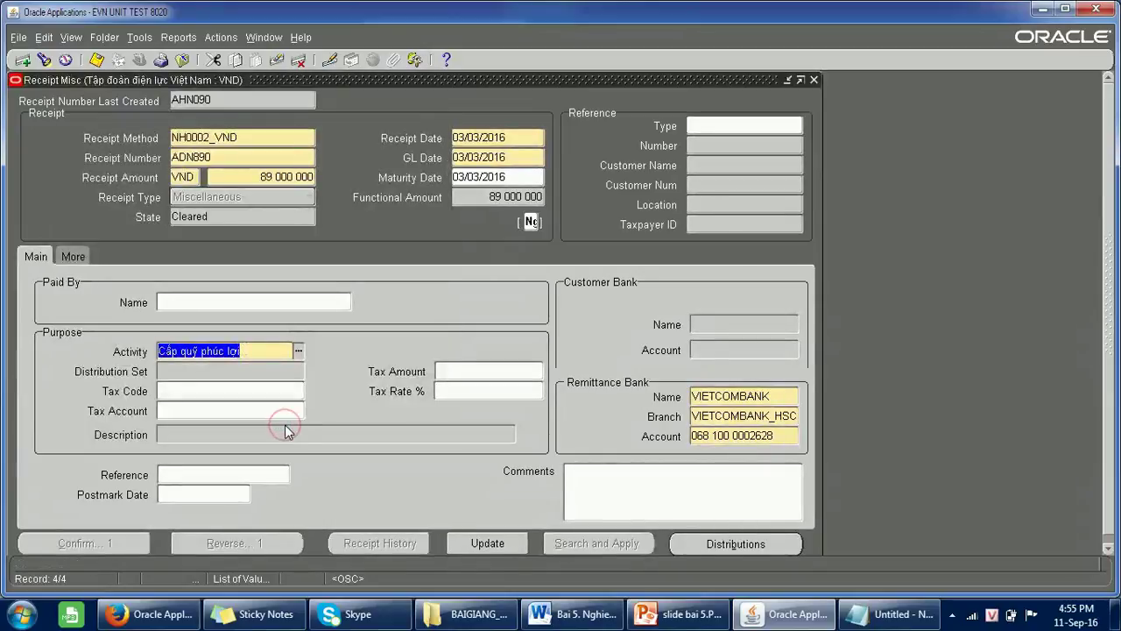
key(Tab)
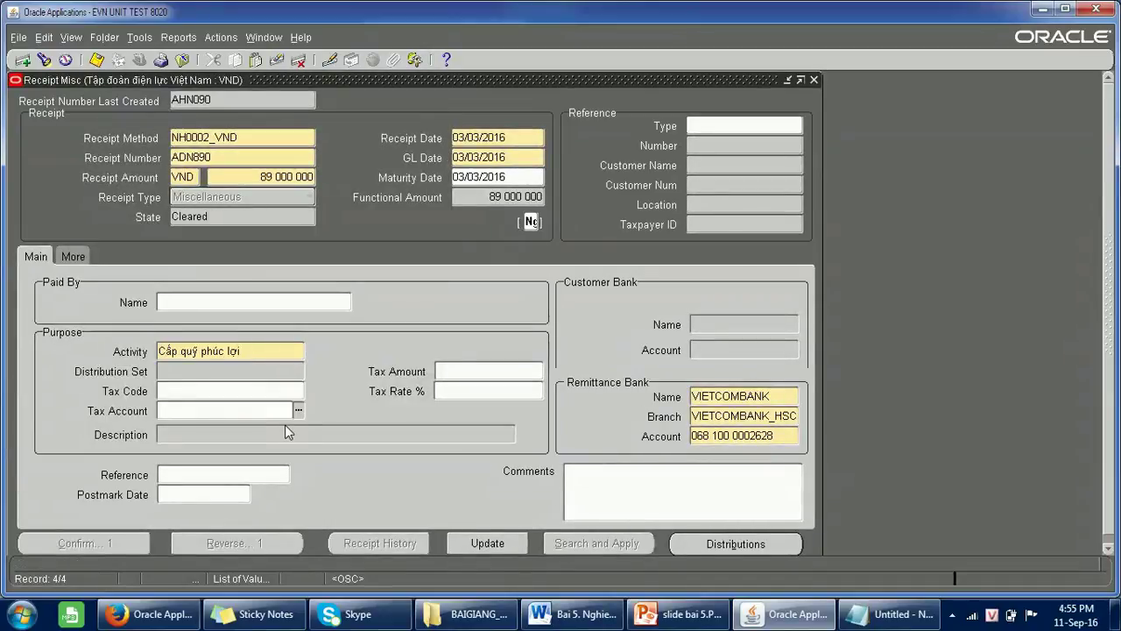
click(623, 492)
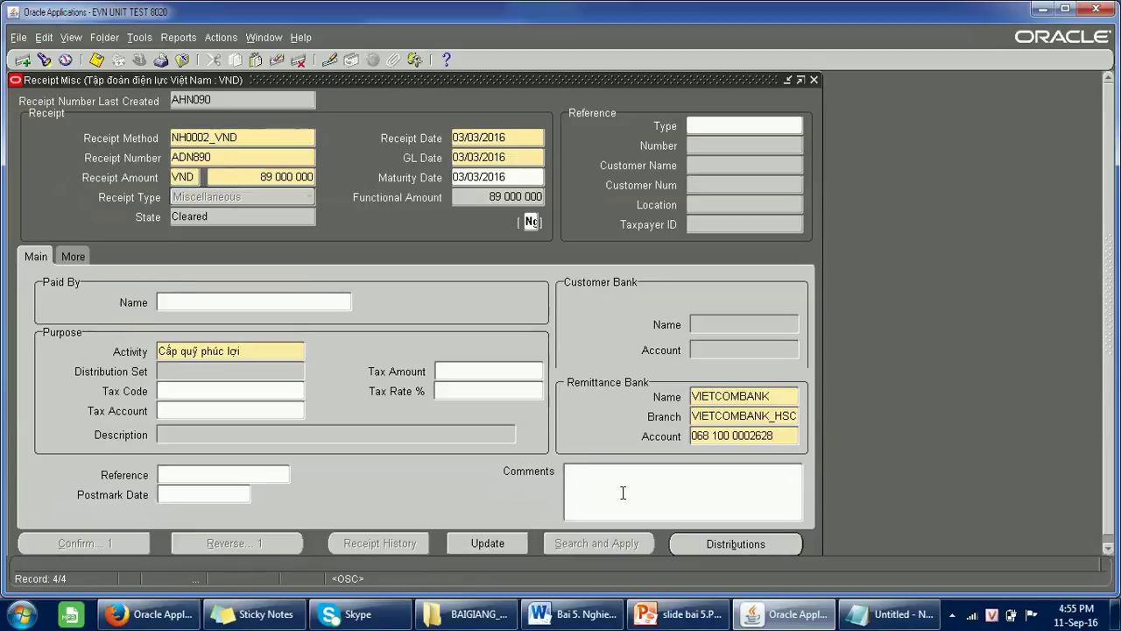
text(Nhận tiền )
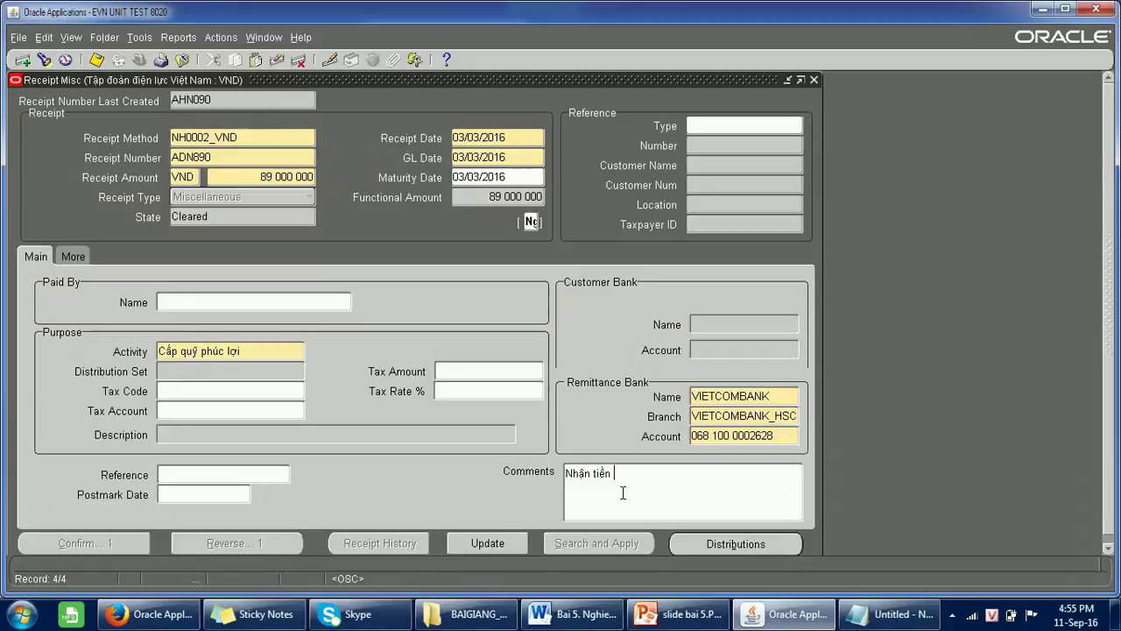
text(cấp quỹ)
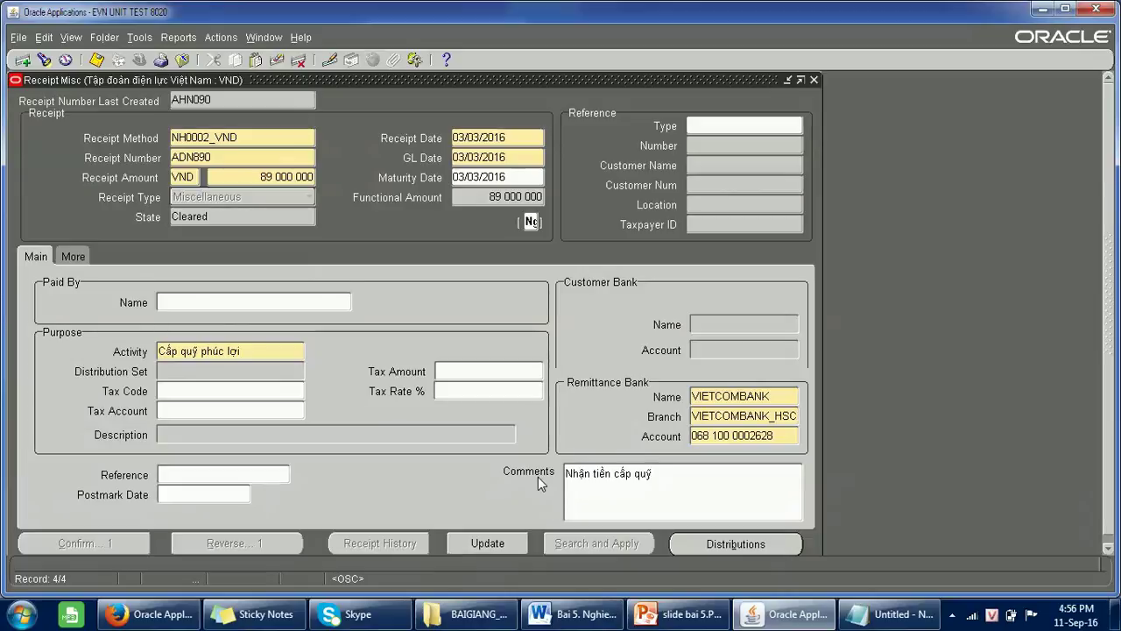
Step: Save the receipt, keep GL account 000100.000000.000.3532000000 on its distribution, and open accounting details
click(767, 543)
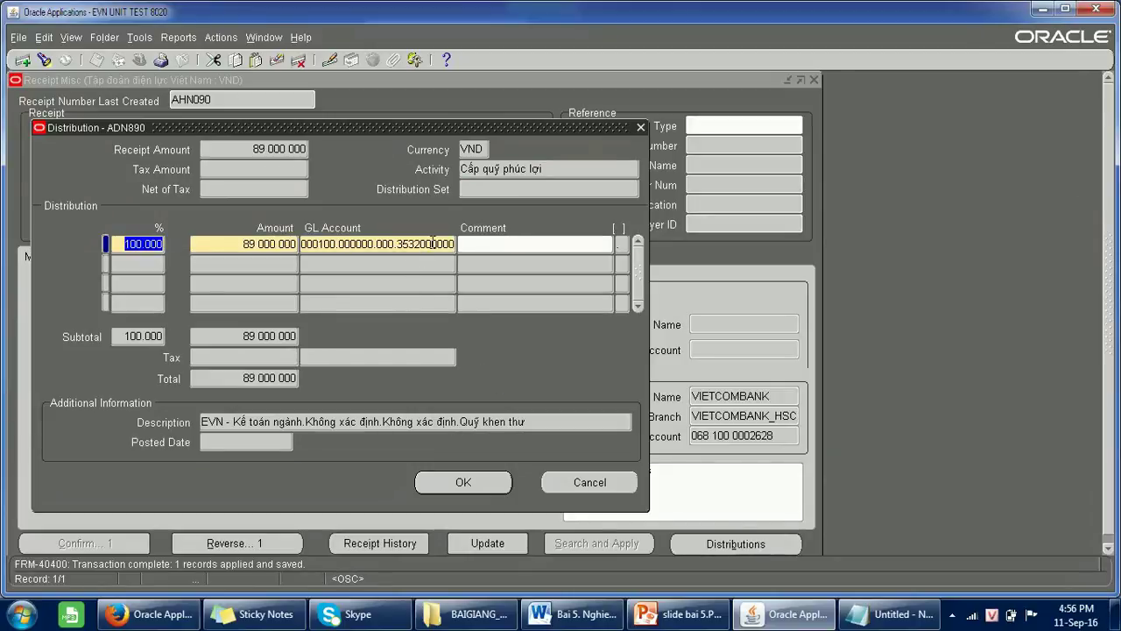
key(Tab)
key(Tab)
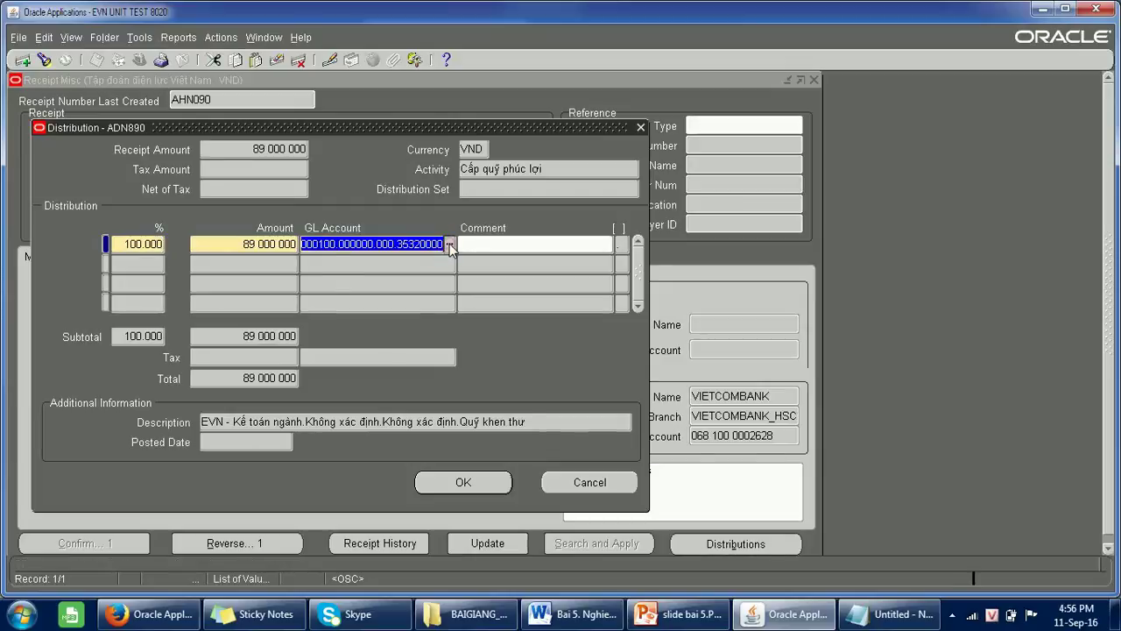
click(449, 245)
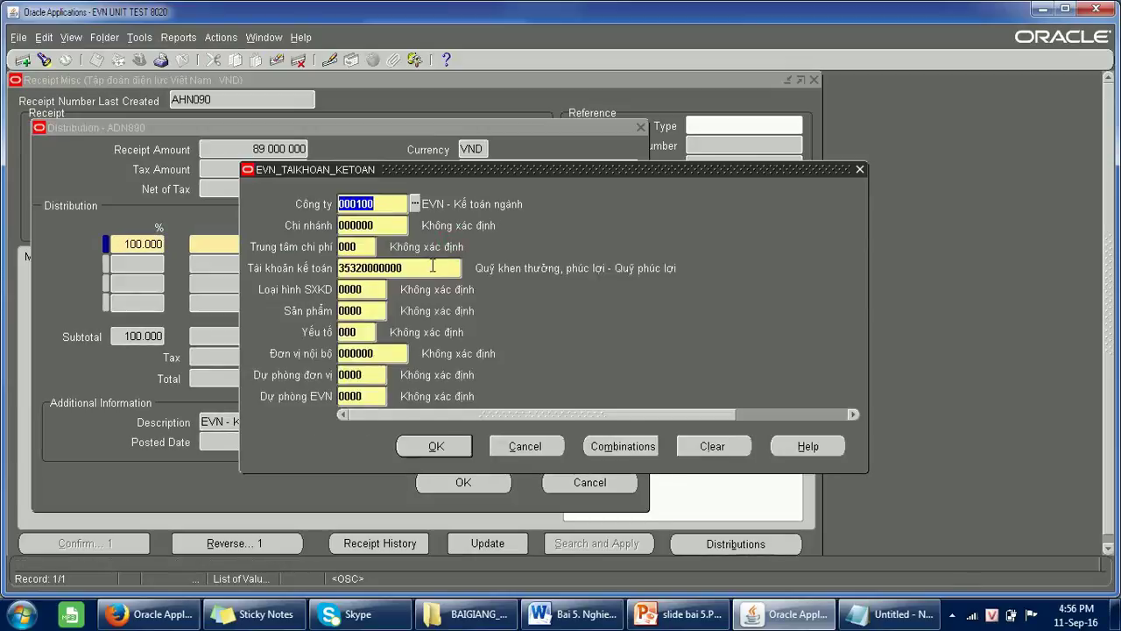
click(453, 448)
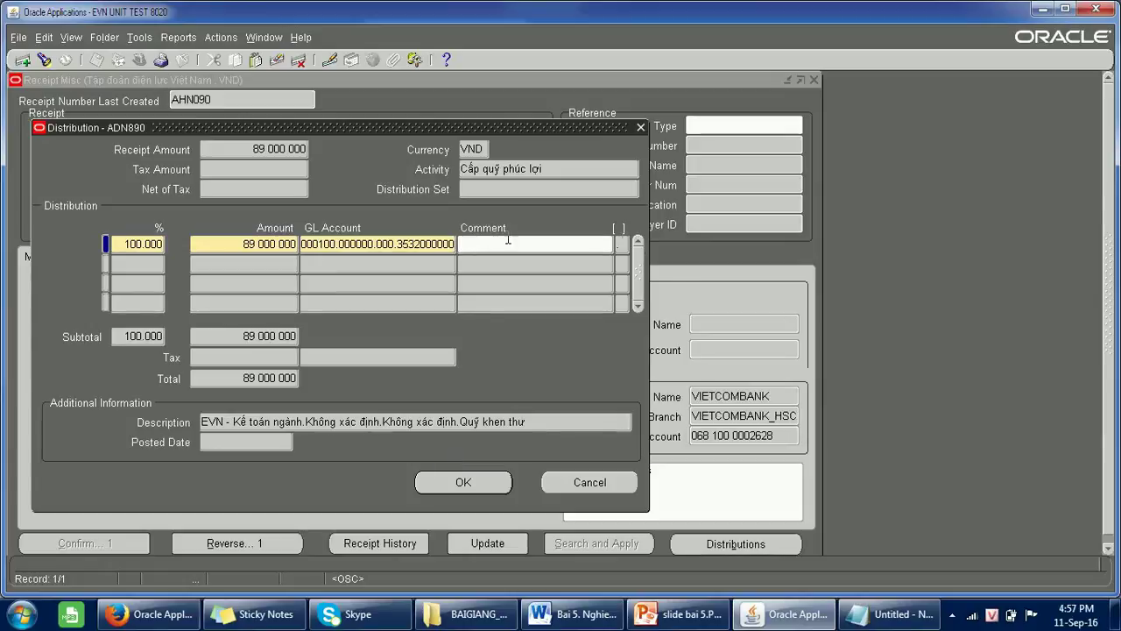
click(621, 246)
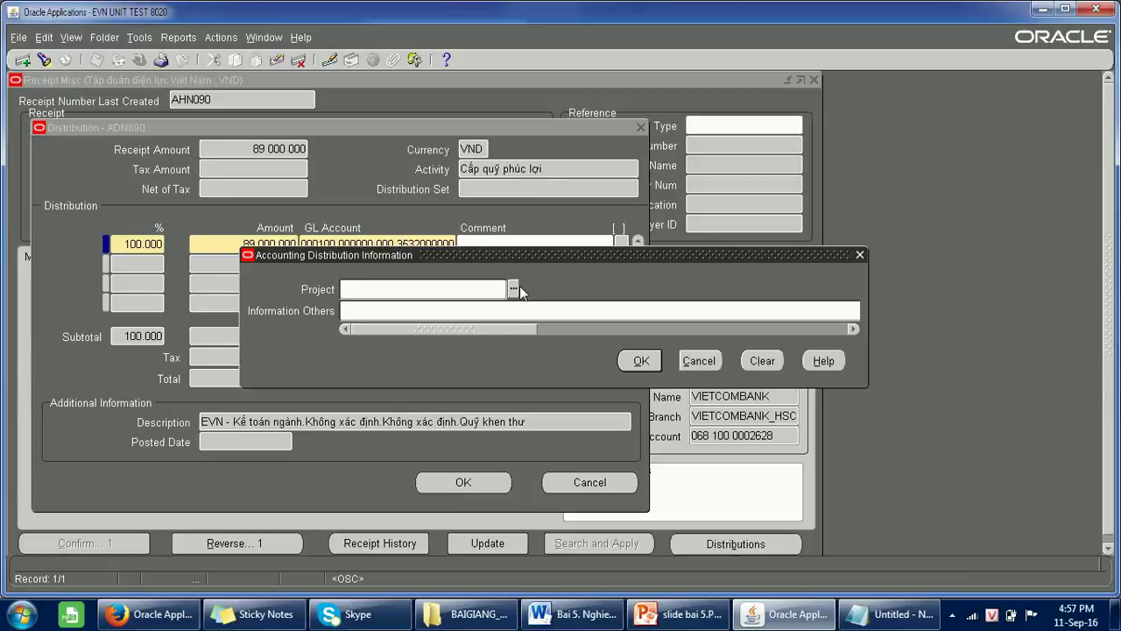
Step: Choose 'Reason Code: 3532-Quỹ phúc lợi' as the line's Information Others value
click(430, 312)
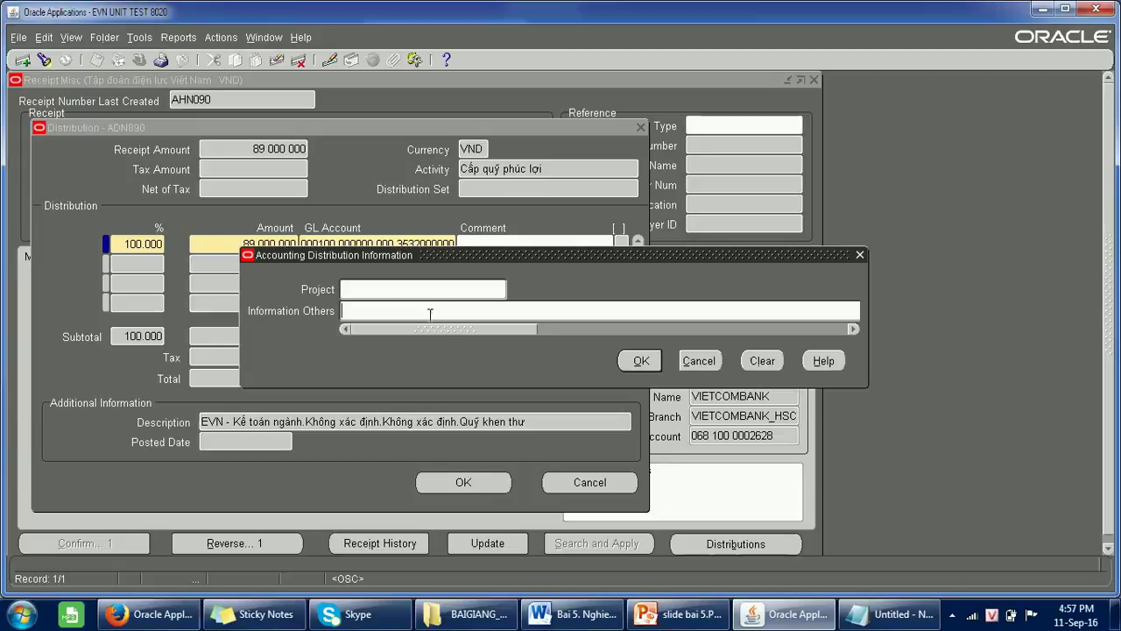
double_click(431, 311)
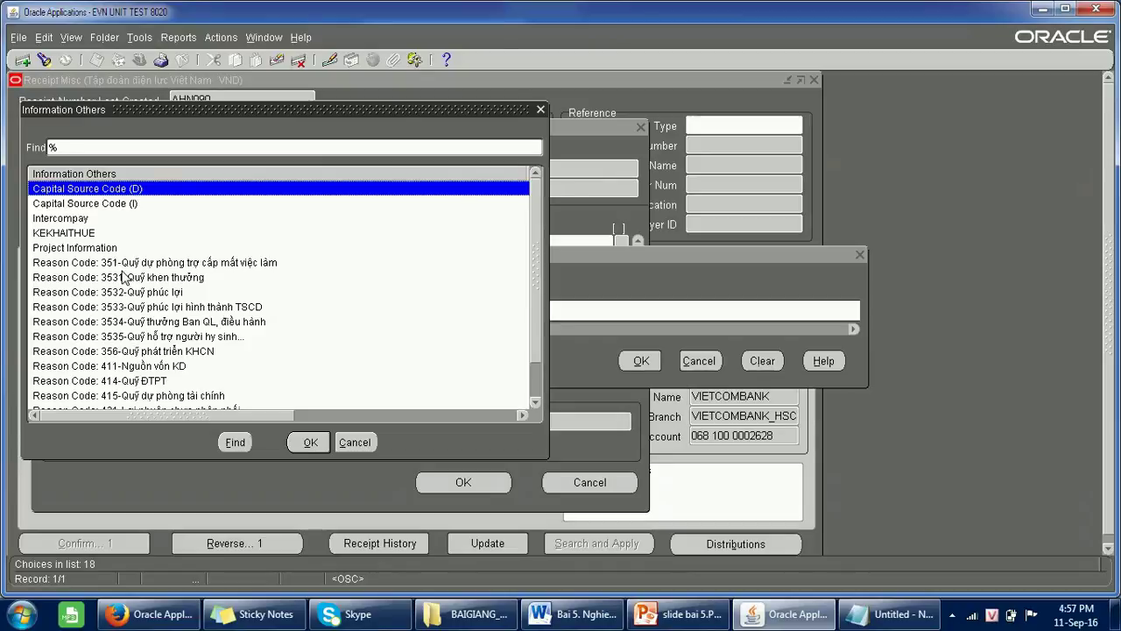
drag(248, 107, 315, 186)
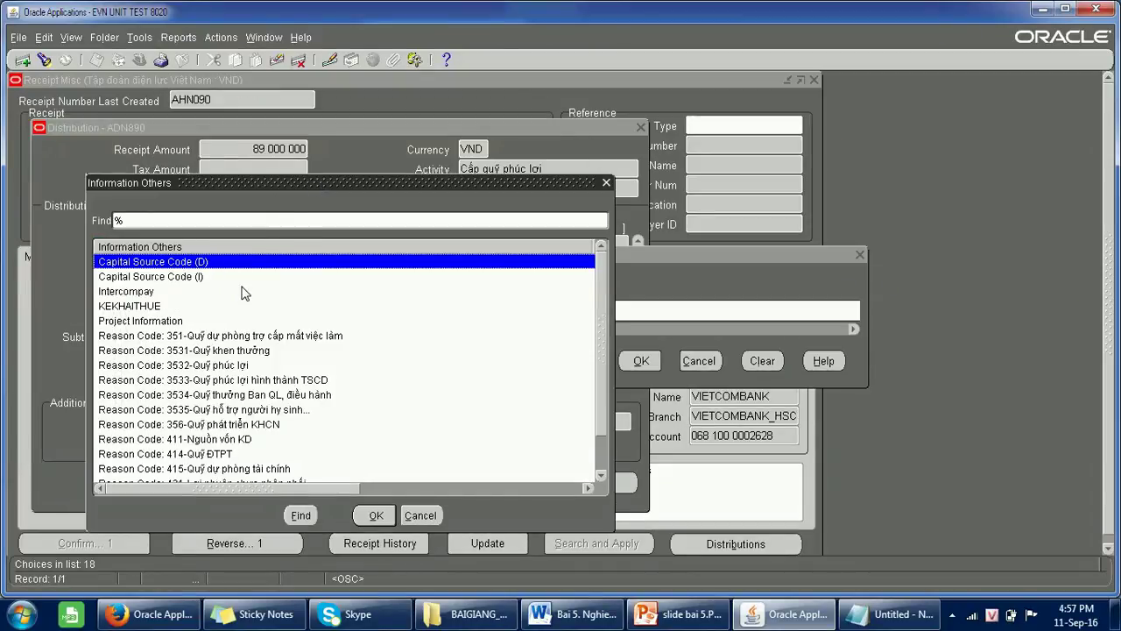
click(201, 350)
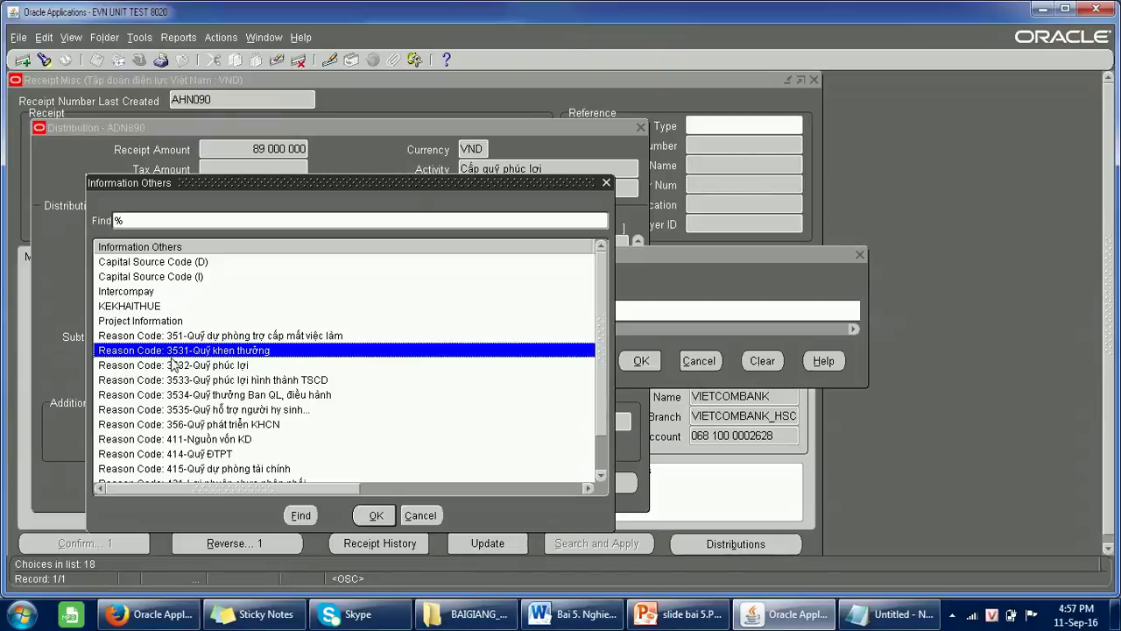
click(184, 368)
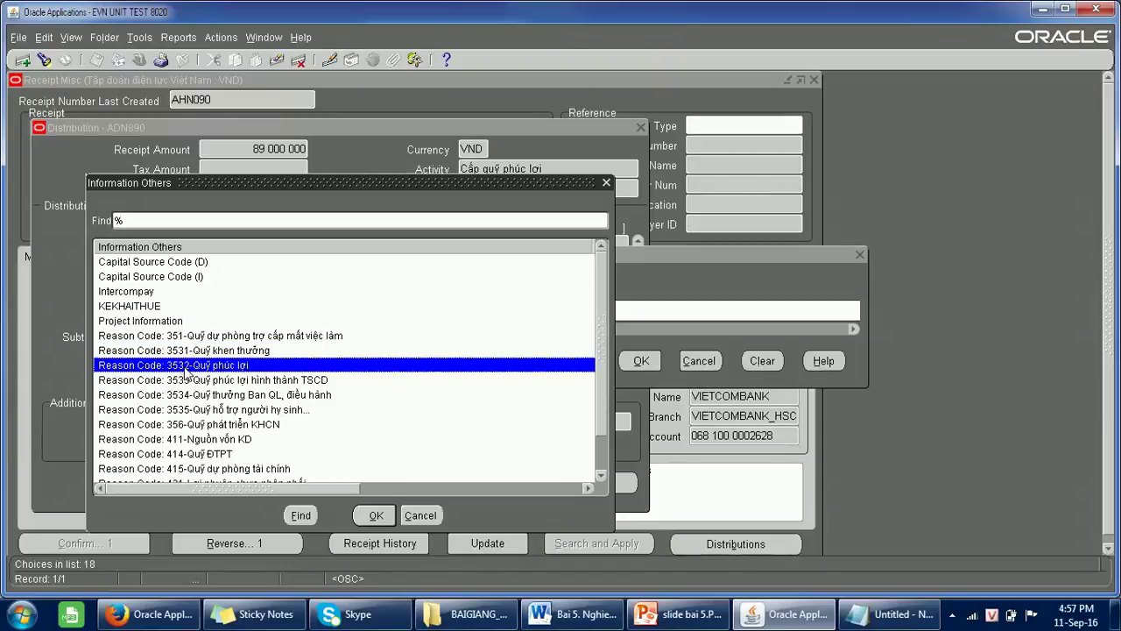
click(394, 518)
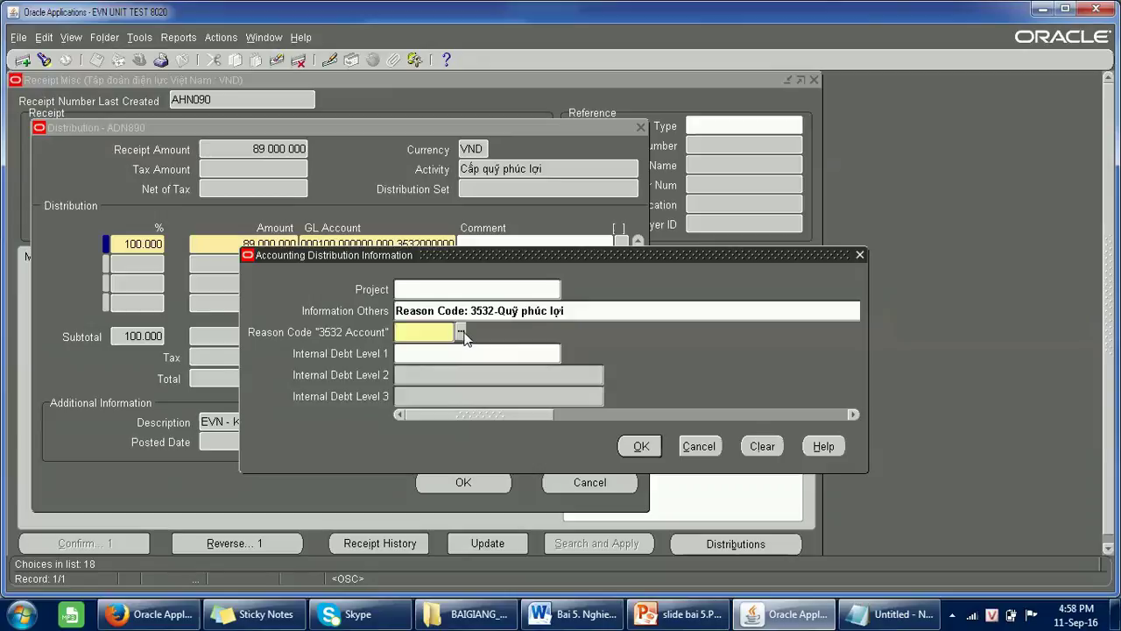
Step: Set the 3532 Account reason code to T131 and accept the accounting distribution information
click(461, 331)
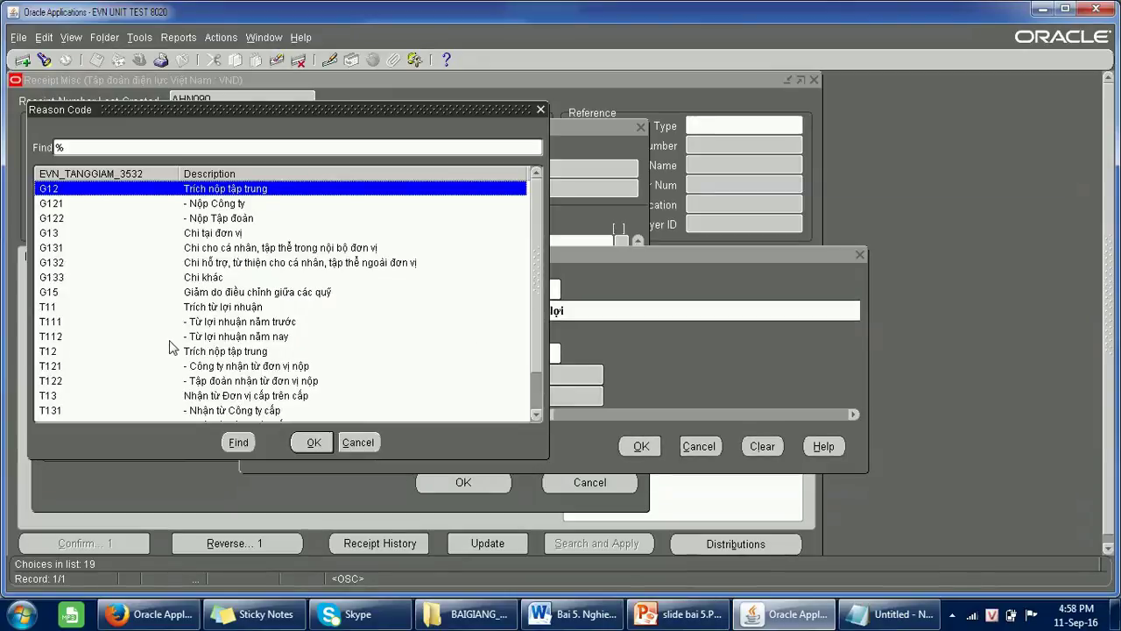
click(66, 310)
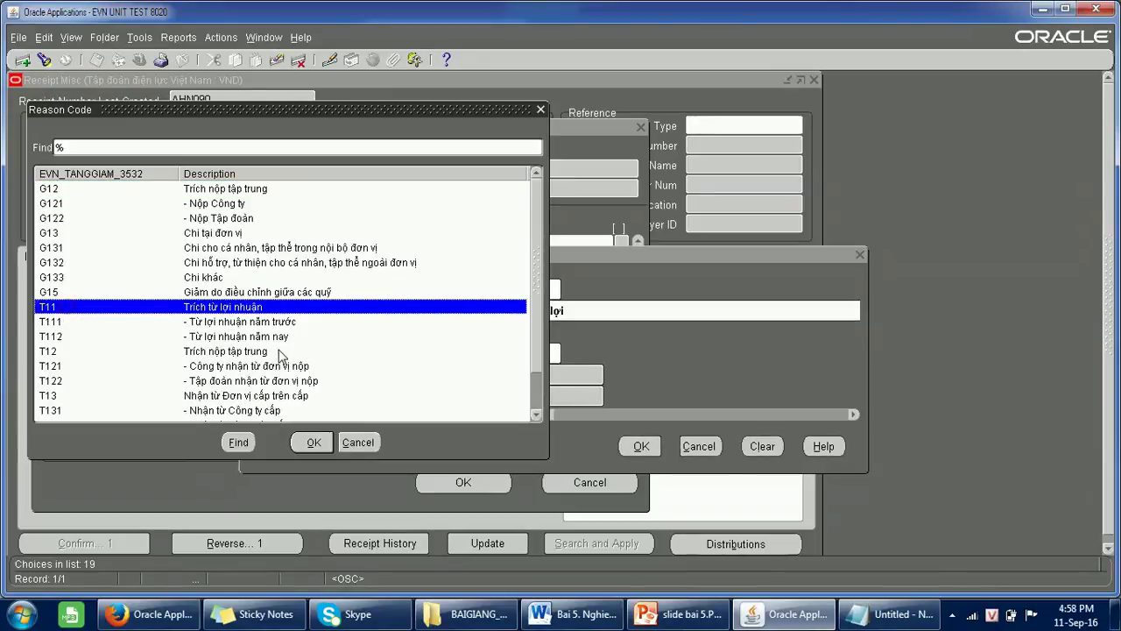
click(210, 340)
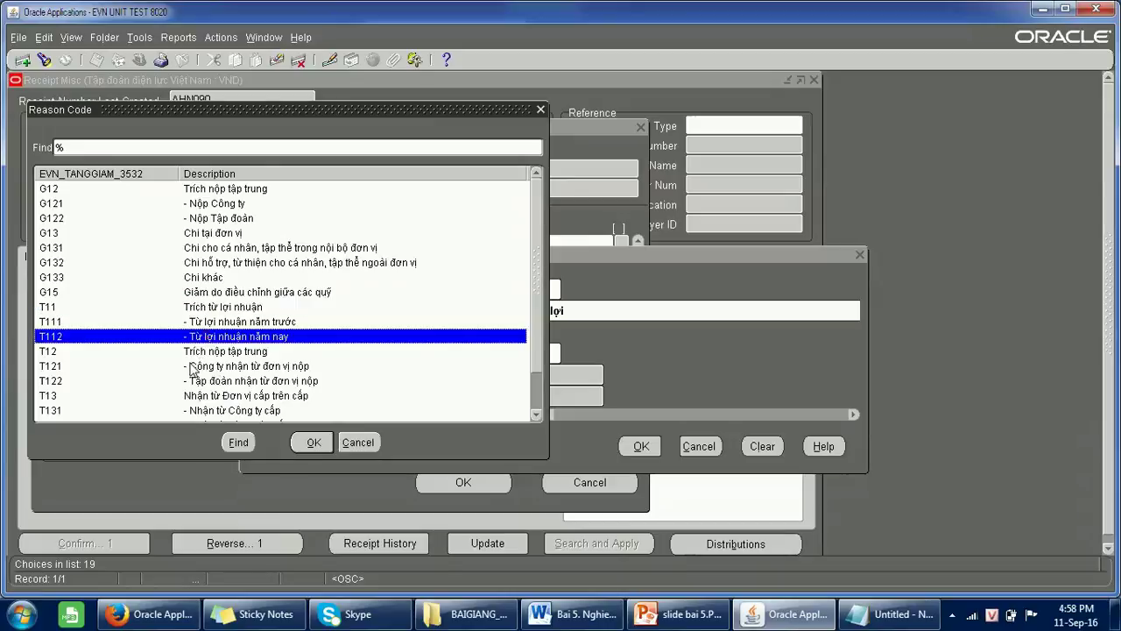
click(208, 368)
click(232, 412)
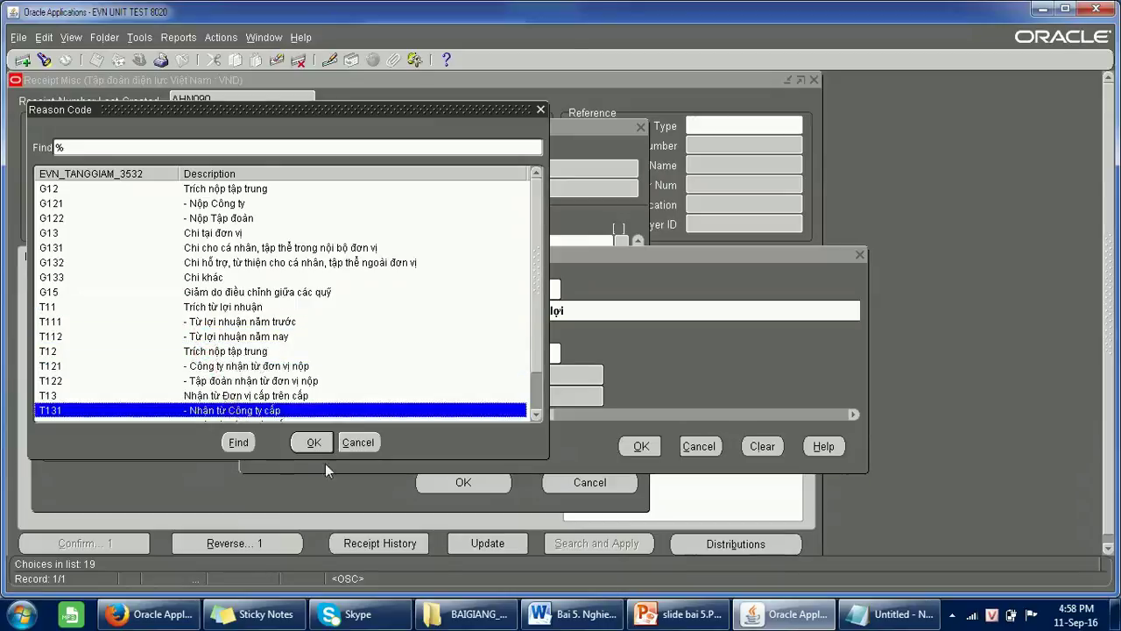
click(316, 444)
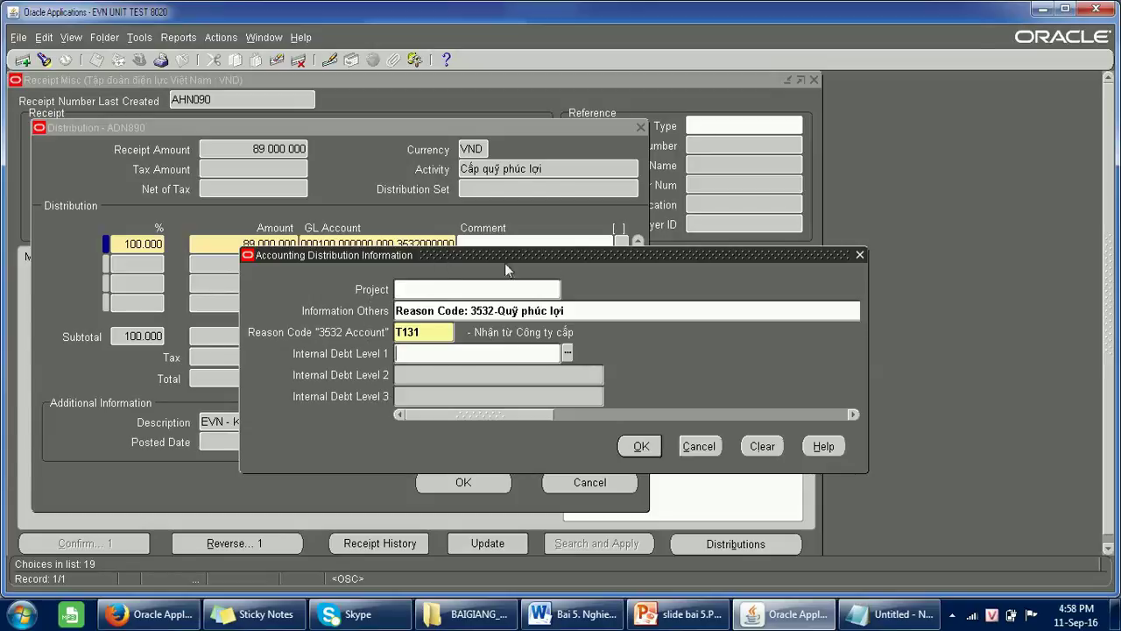
click(641, 447)
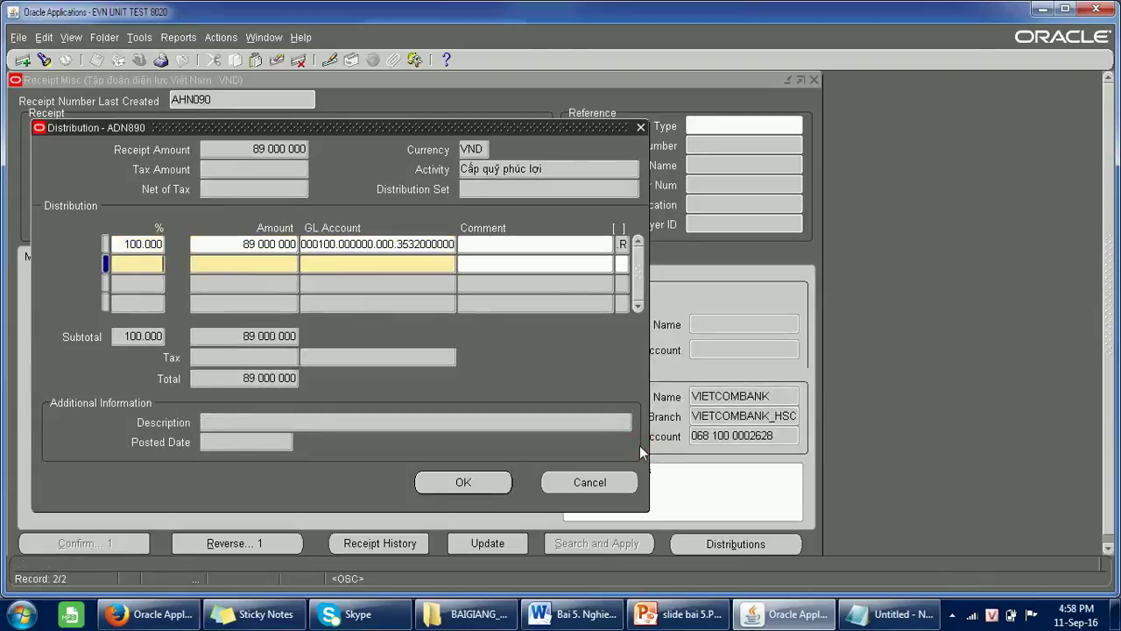
Step: Save the distribution and create draft accounting for receipt ADN890
click(464, 483)
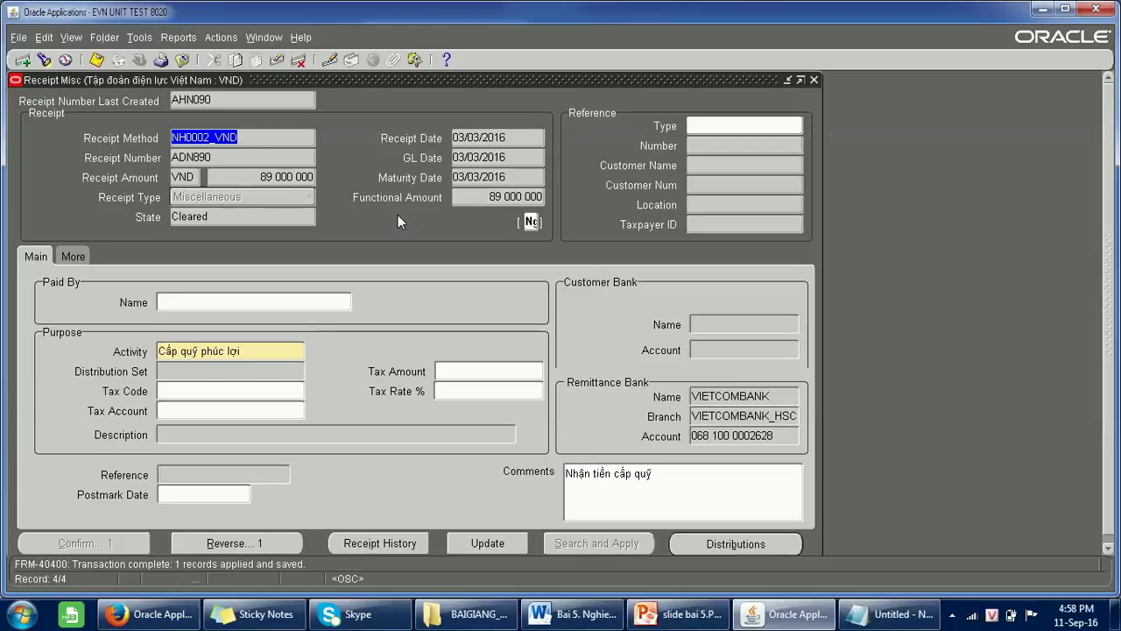
click(139, 38)
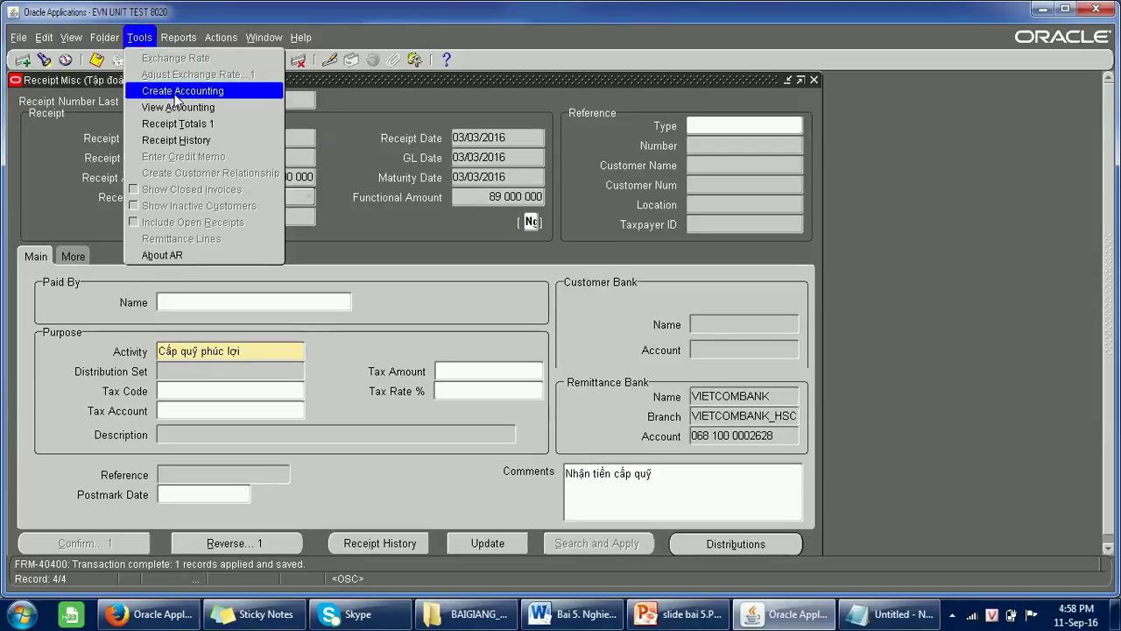
click(177, 92)
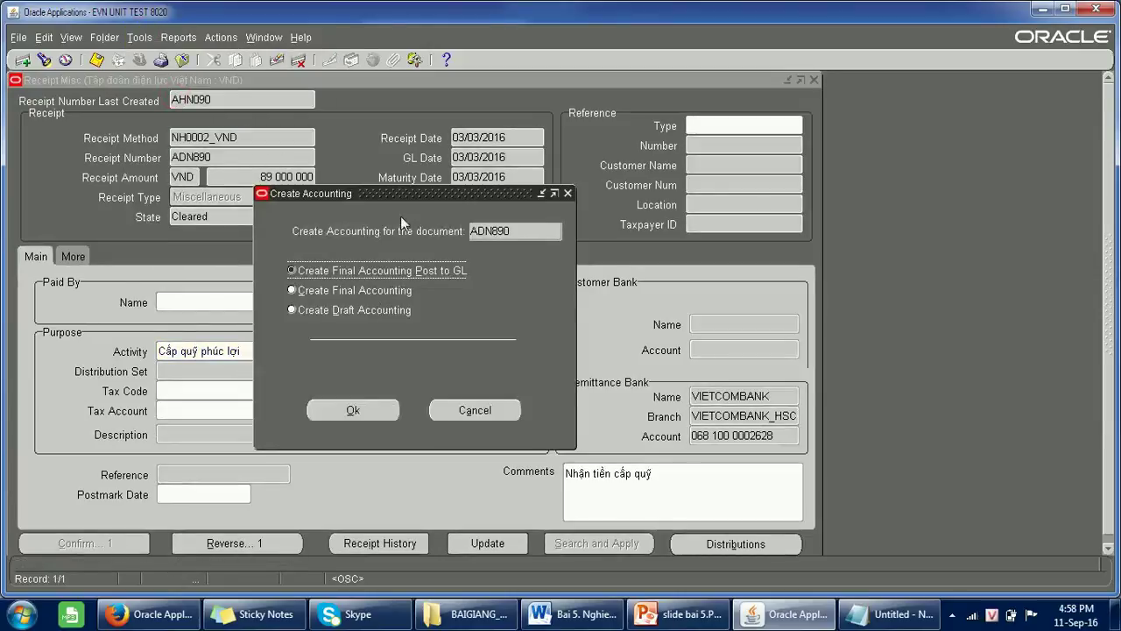
click(362, 309)
click(366, 409)
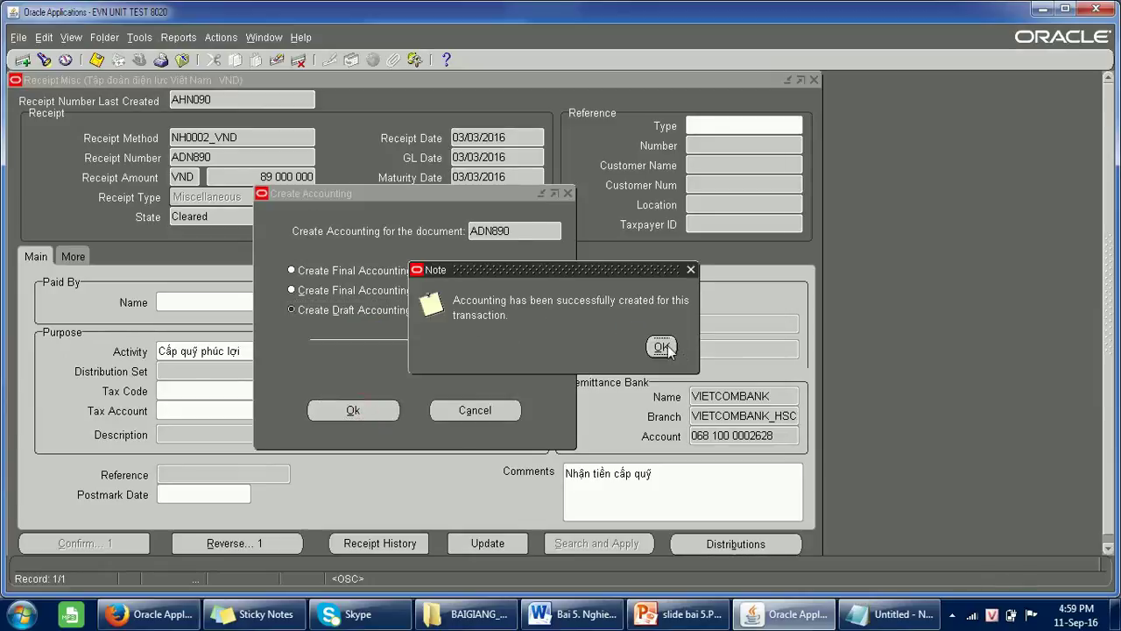
click(663, 348)
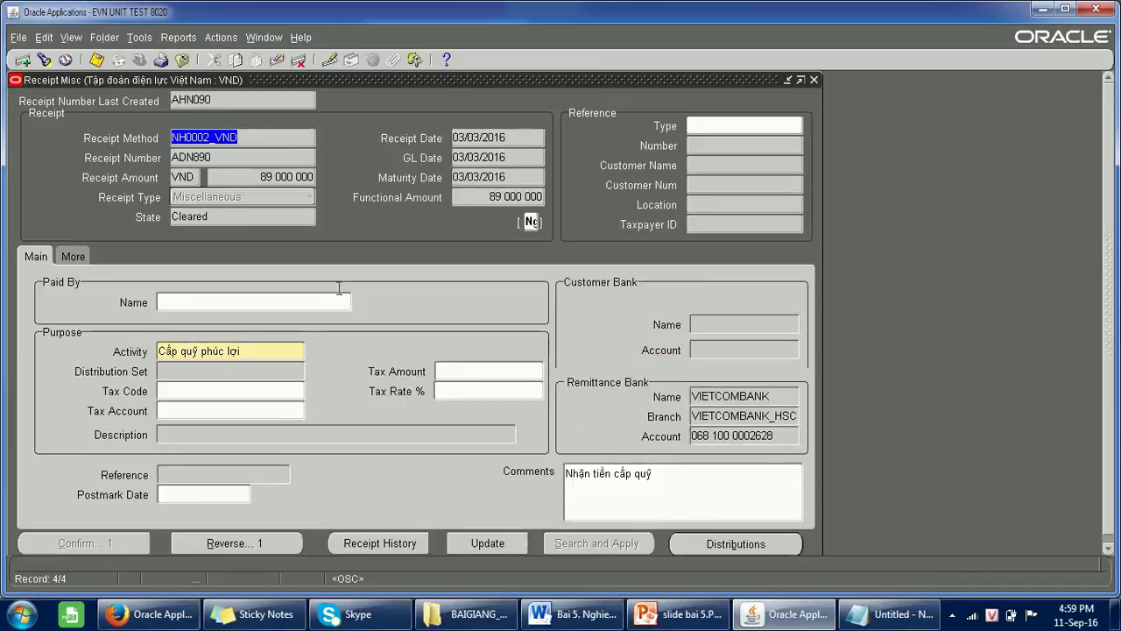
click(142, 38)
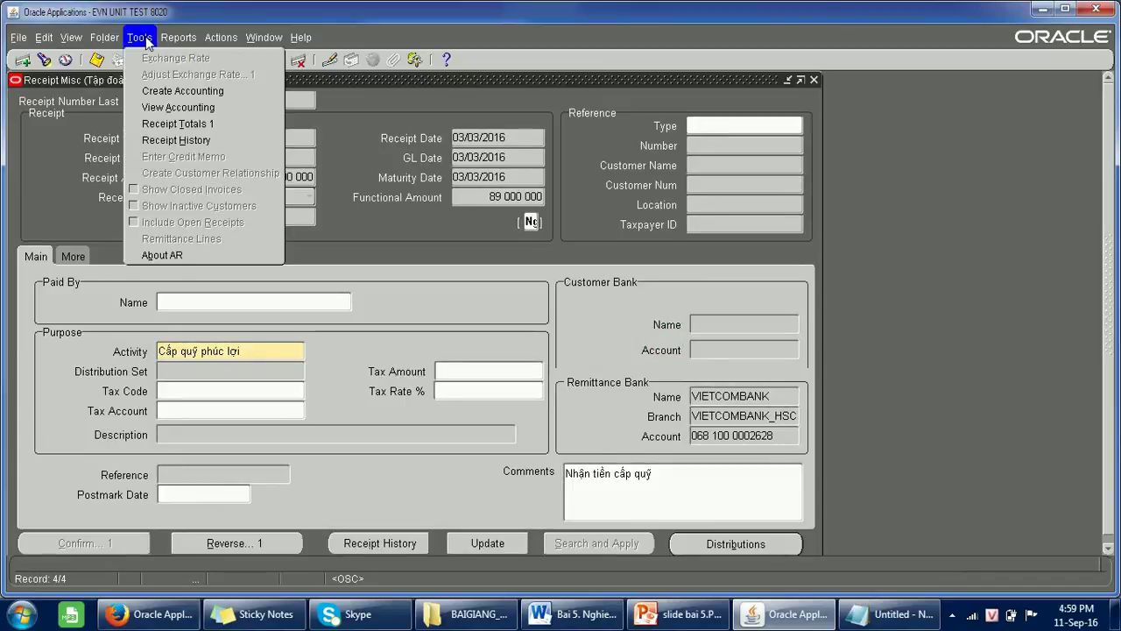
Step: View the receipt's 89 000 000 Cash debit and Miscellaneous Cash credit lines, then return to the receipt
click(178, 107)
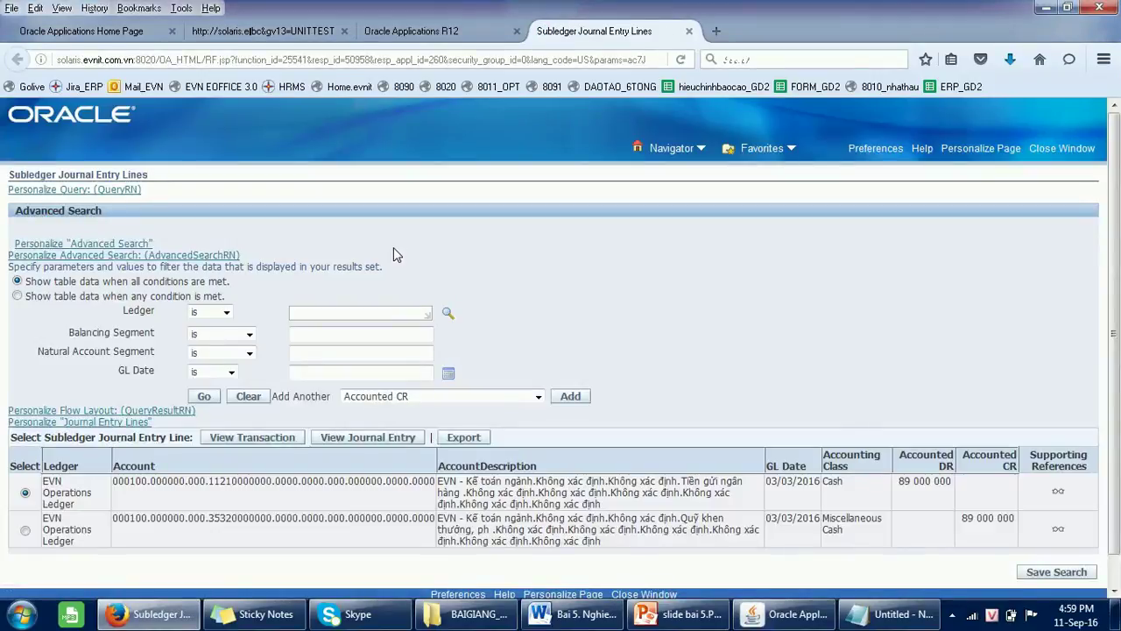
scroll(393, 249, down, 1)
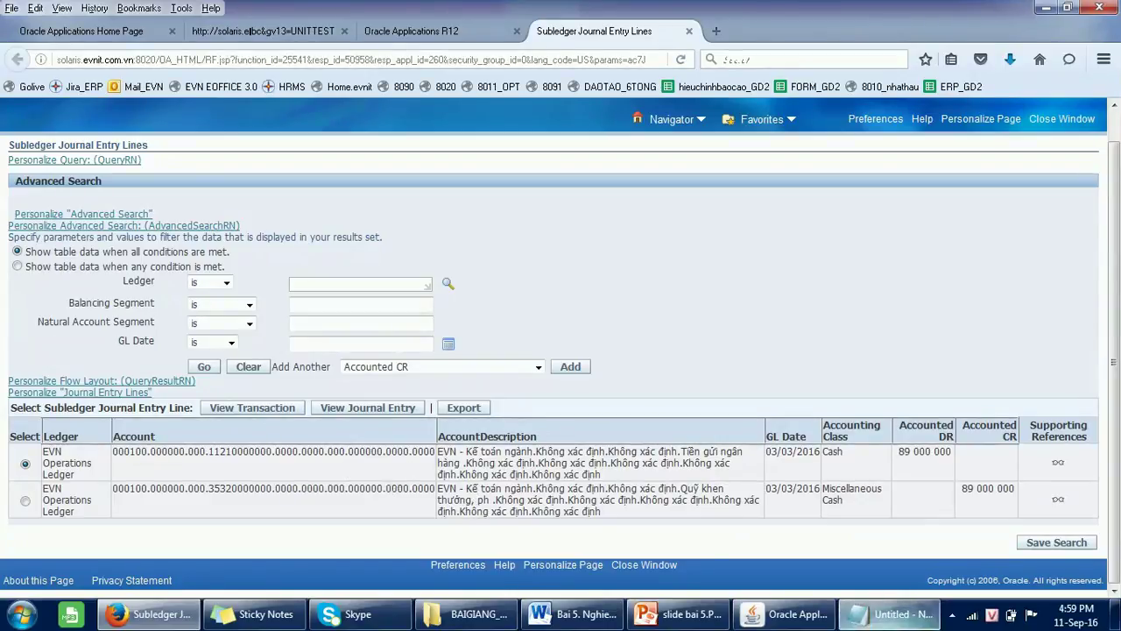
click(797, 620)
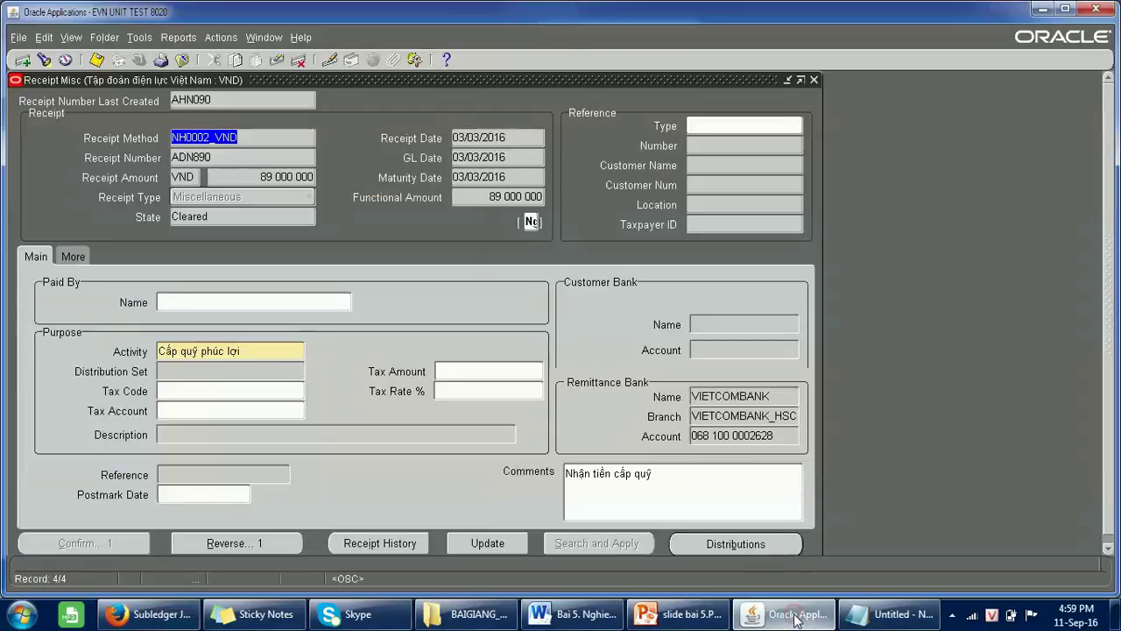
Step: Print the Phiếu thu ngân hàng report from the Reports menu
click(172, 40)
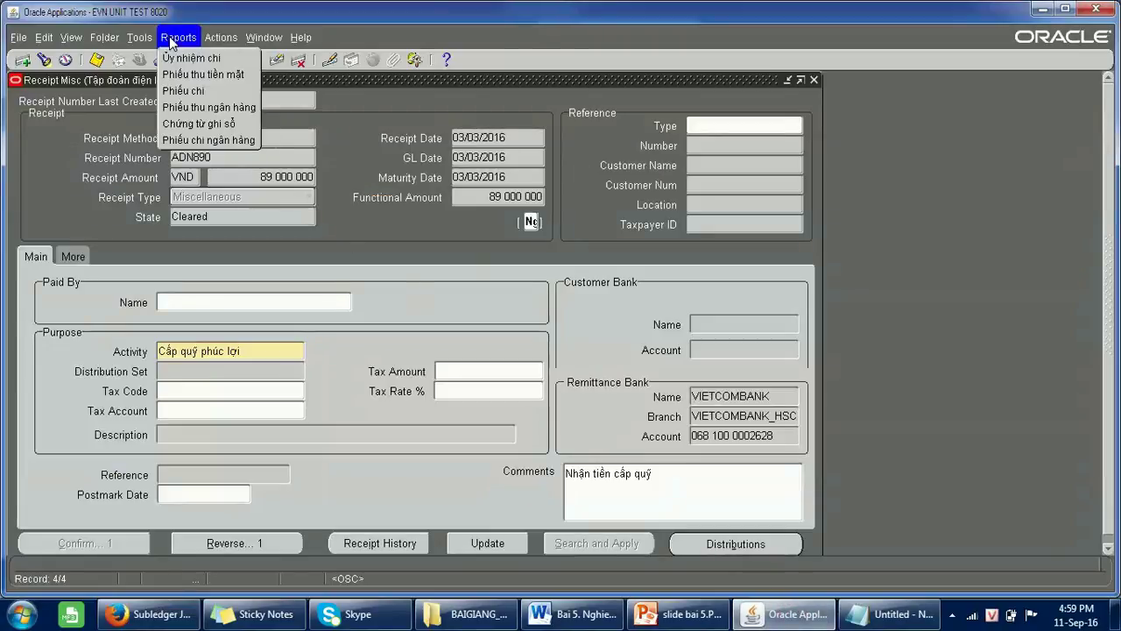
click(206, 107)
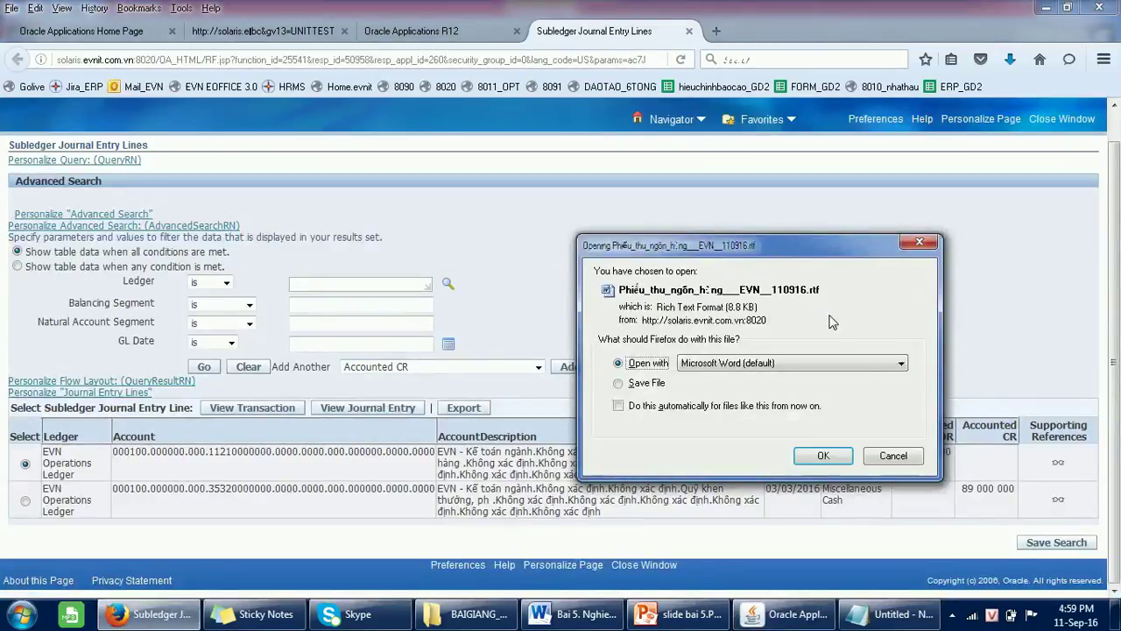
Step: Open the downloaded bank receipt report in Microsoft Word and bring it into view
click(836, 455)
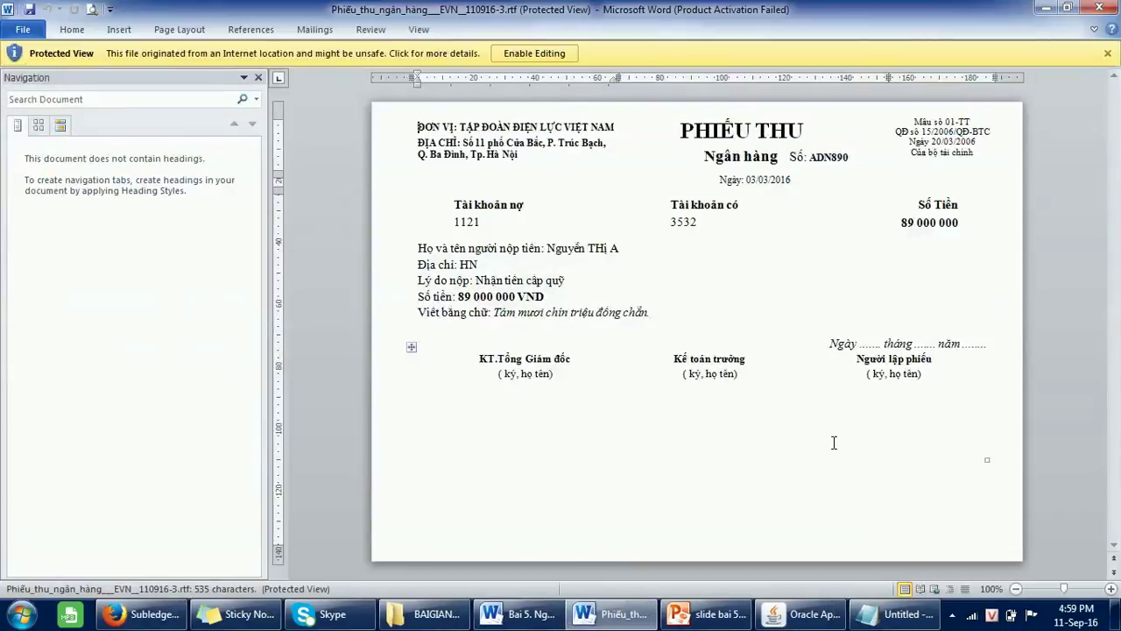
click(531, 117)
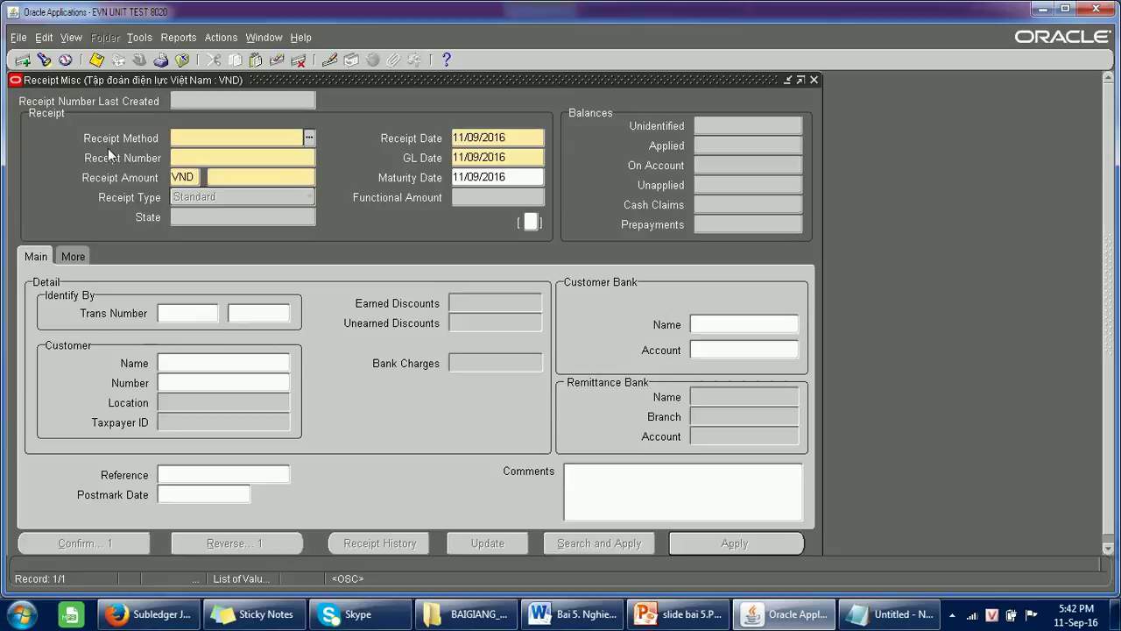
Step: Set receipt method NH0002_VND, receipt number AB456, and receipt and GL dates 02/03/2016
click(309, 138)
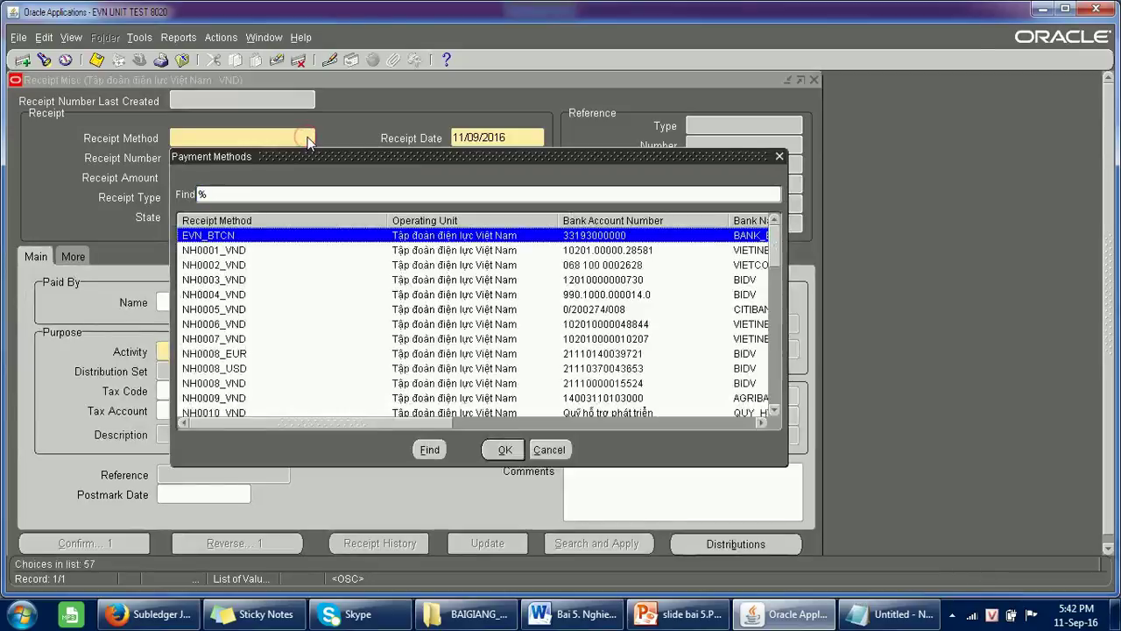
click(243, 268)
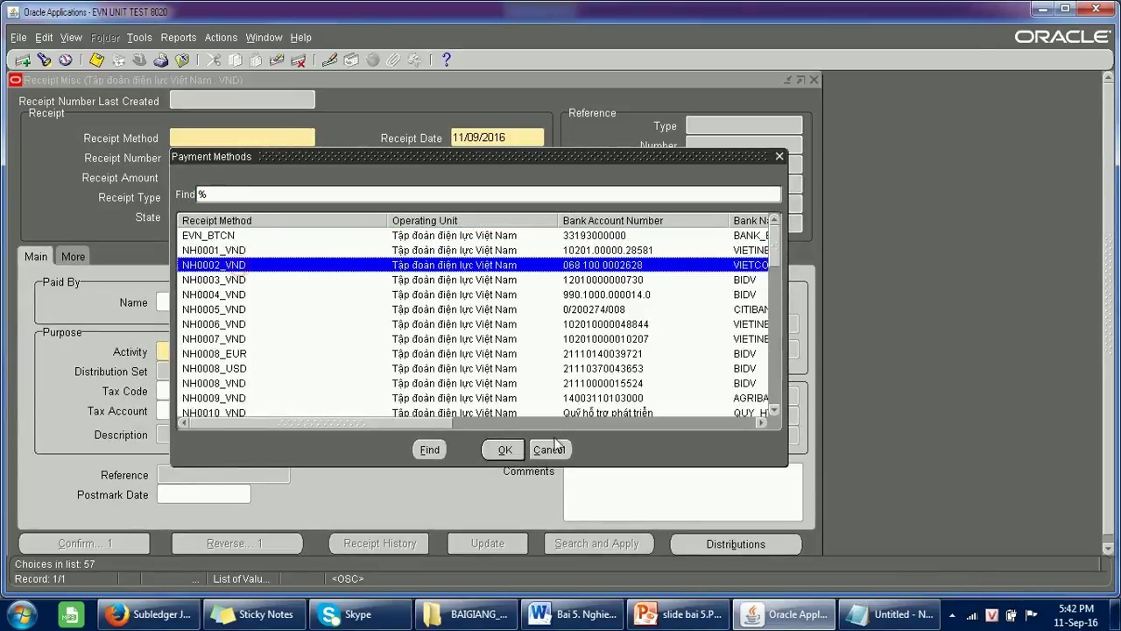
click(517, 456)
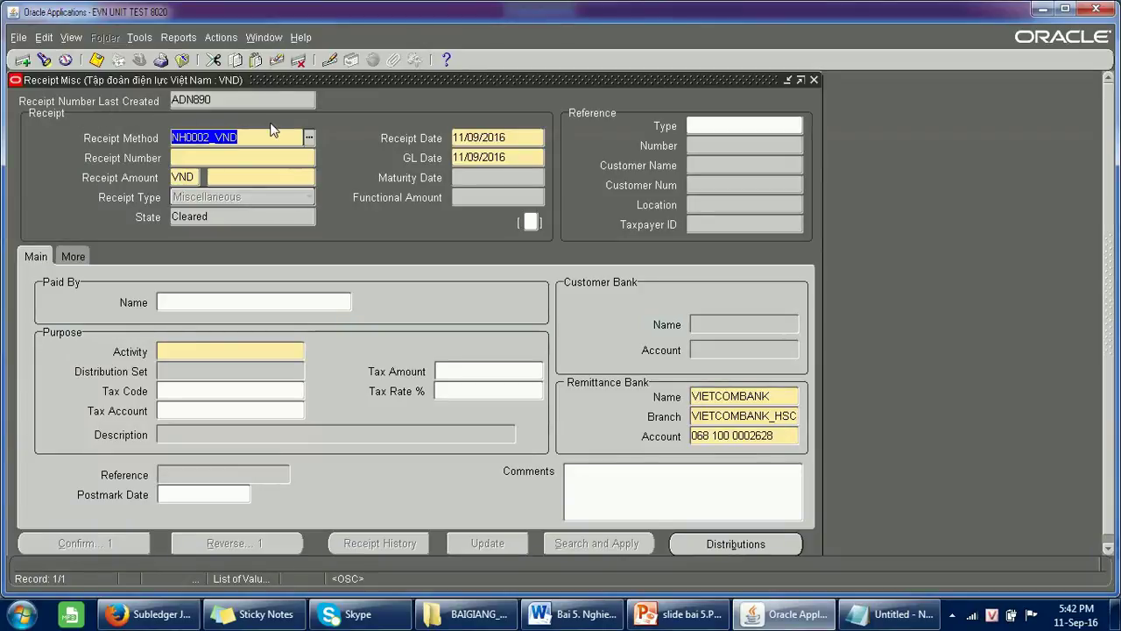
click(519, 136)
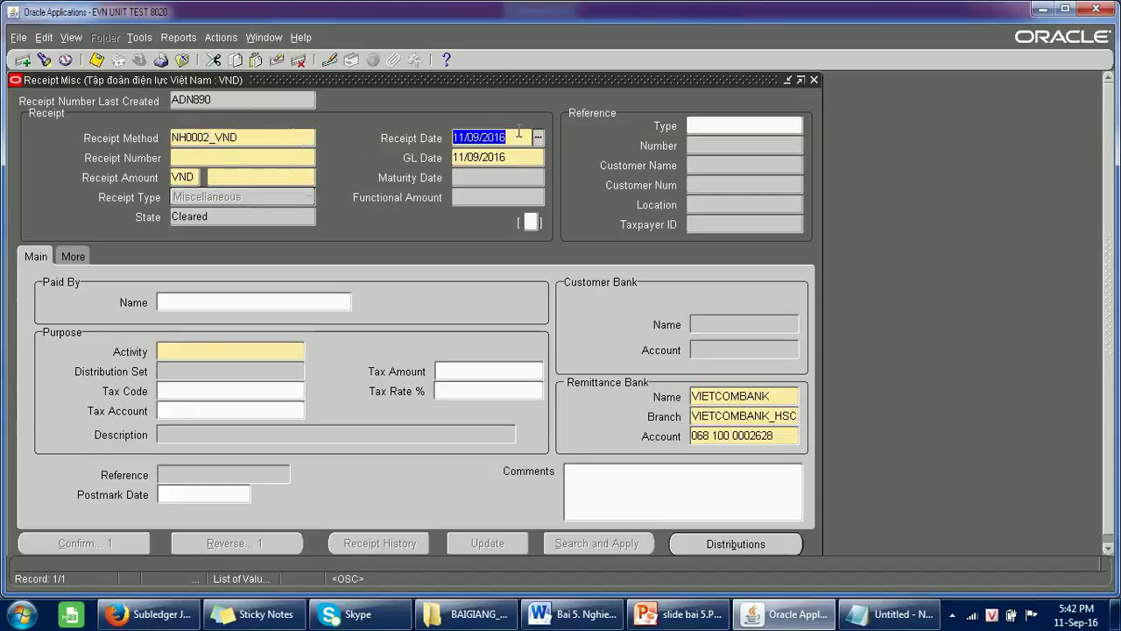
text(0200316)
key(Tab)
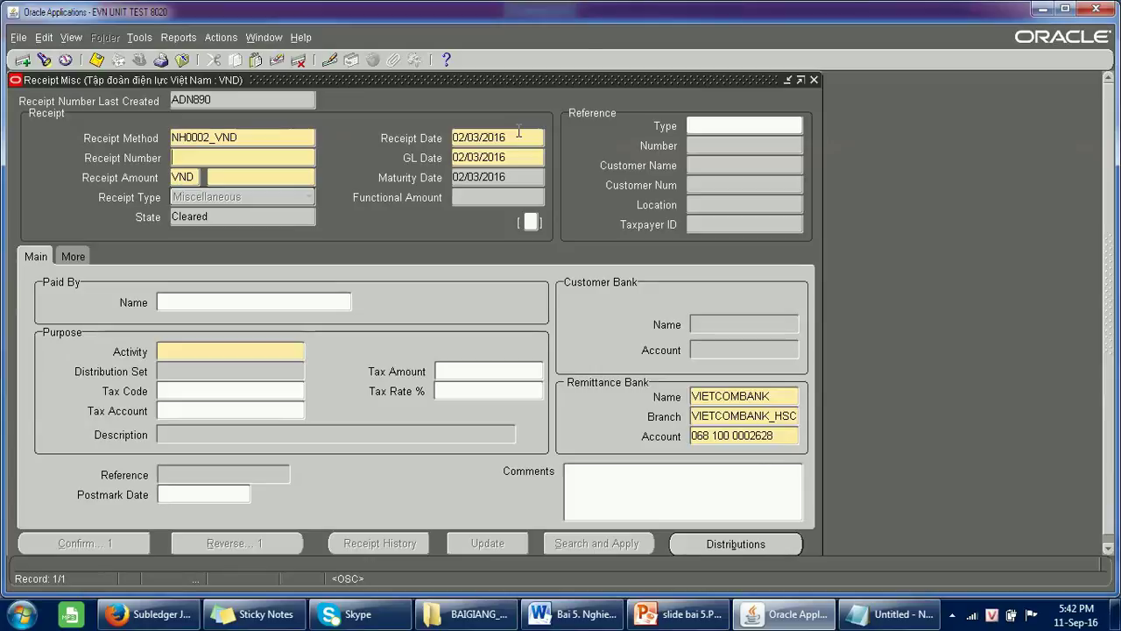
text(AB456)
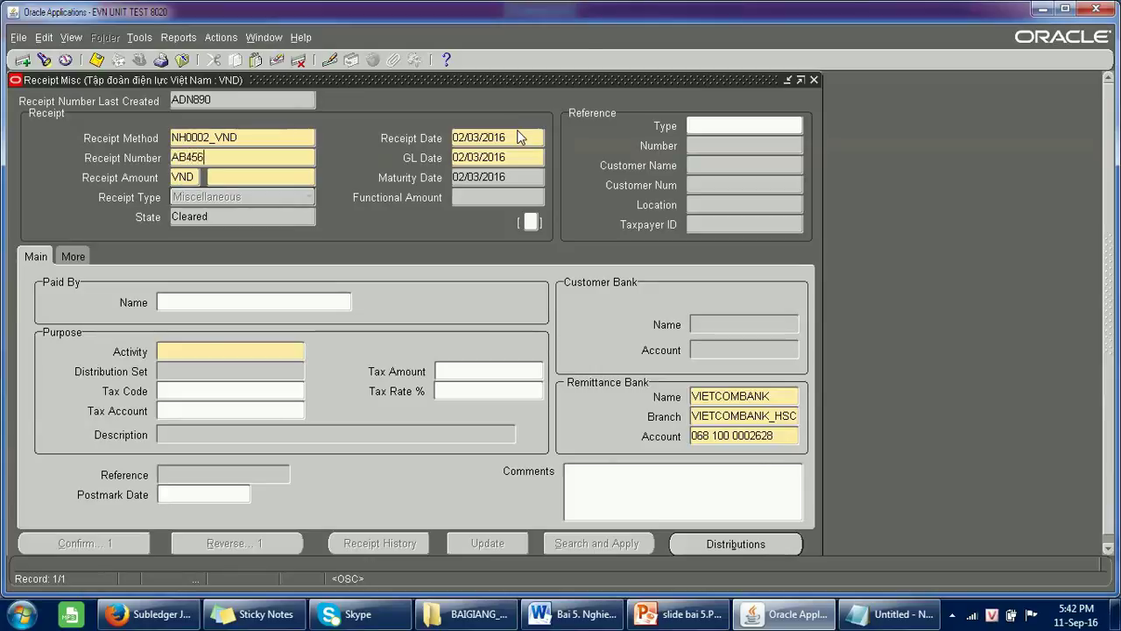
key(Tab)
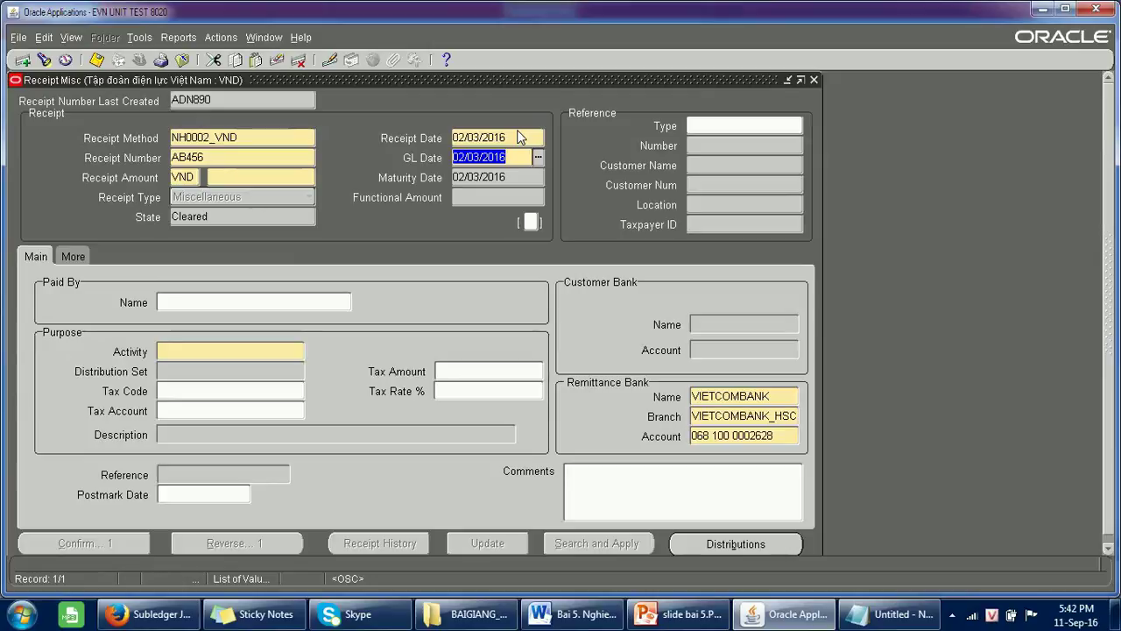
text(020316)
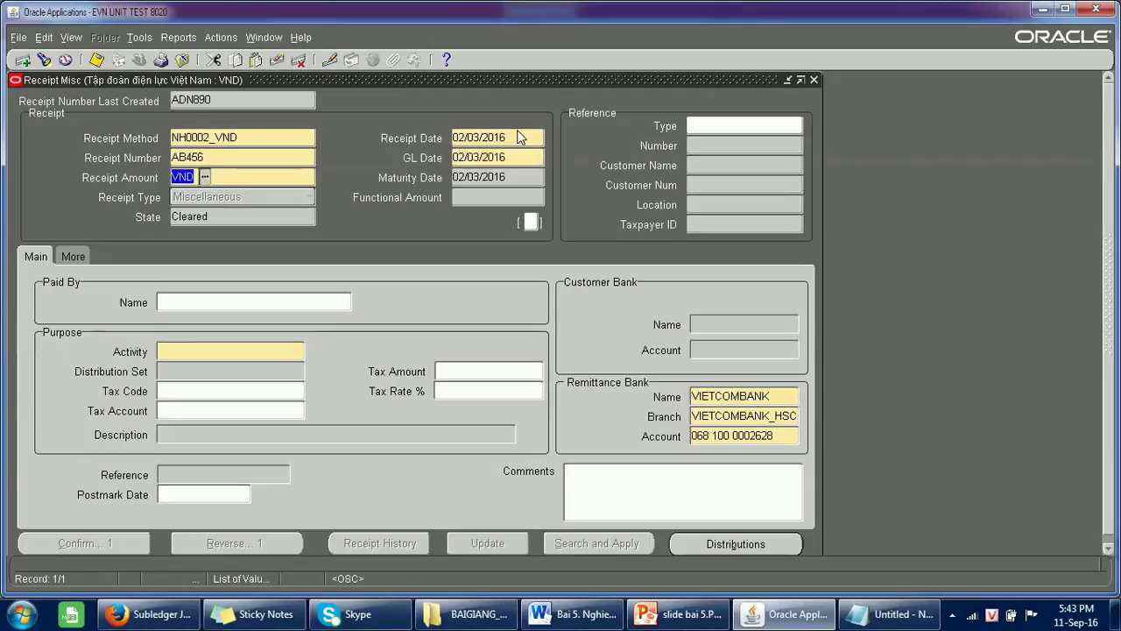
Step: Try USD currency with a User rate type and exchange rate 23100
click(206, 177)
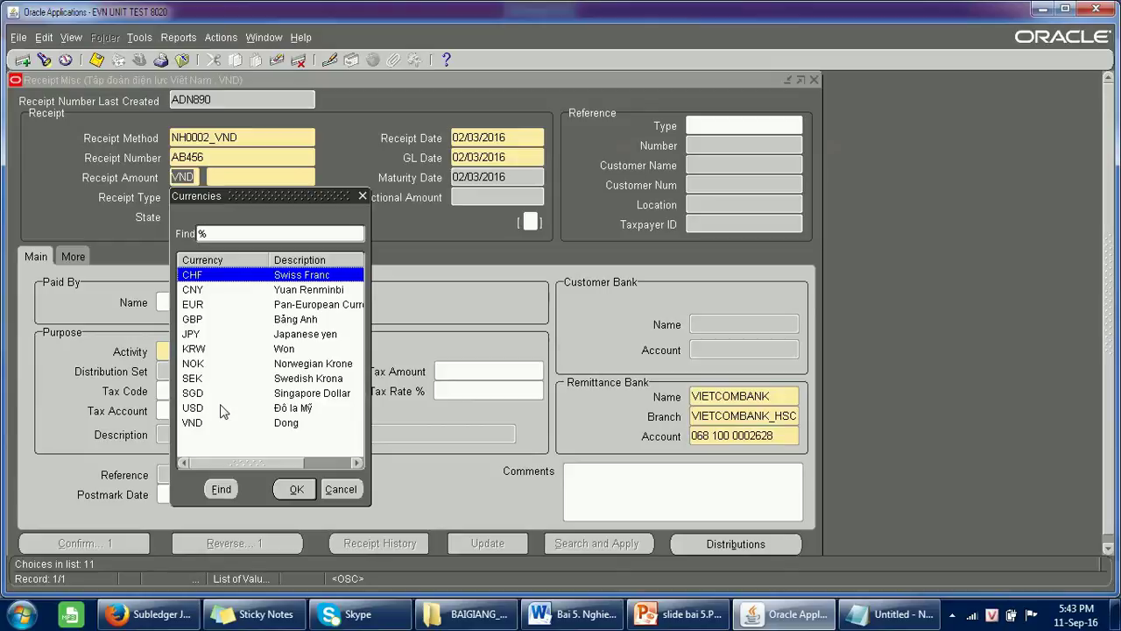
click(222, 409)
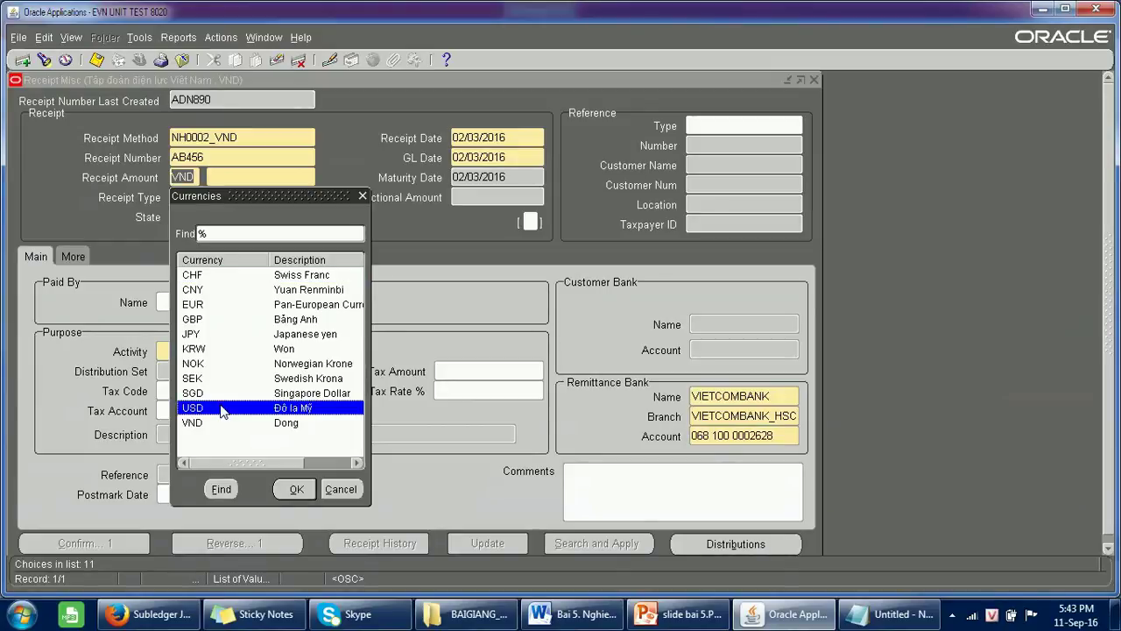
click(297, 490)
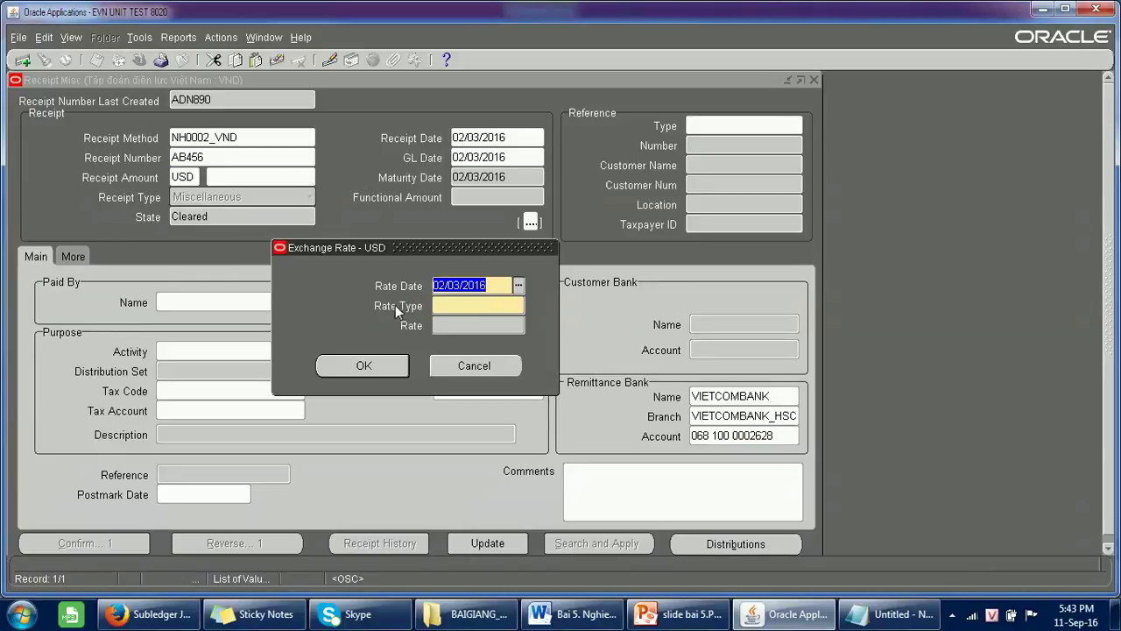
click(490, 306)
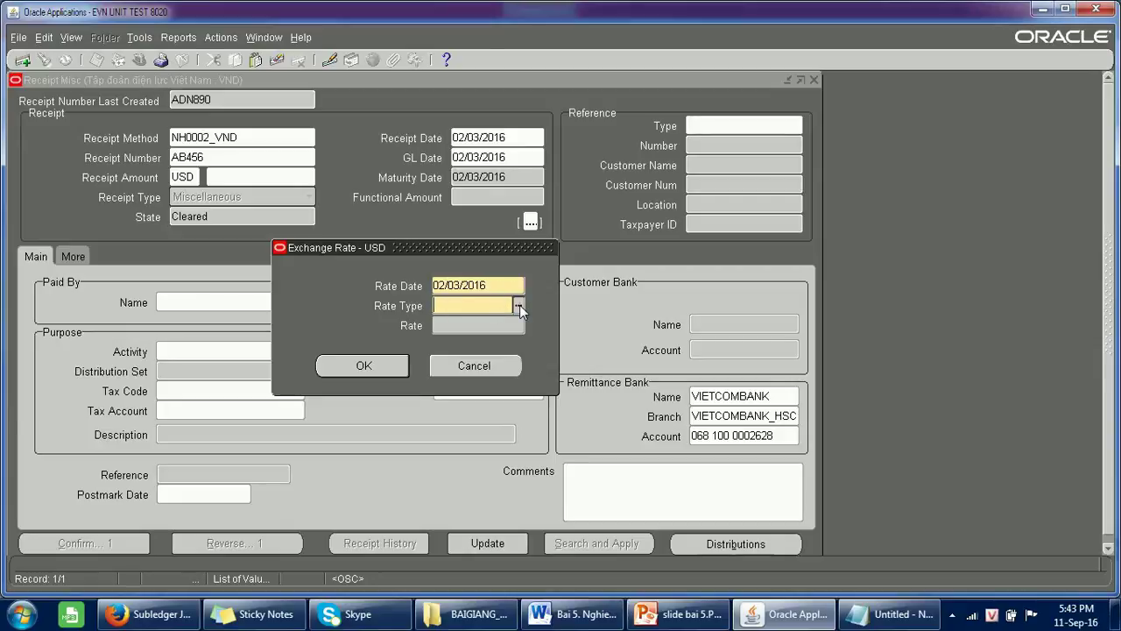
click(519, 307)
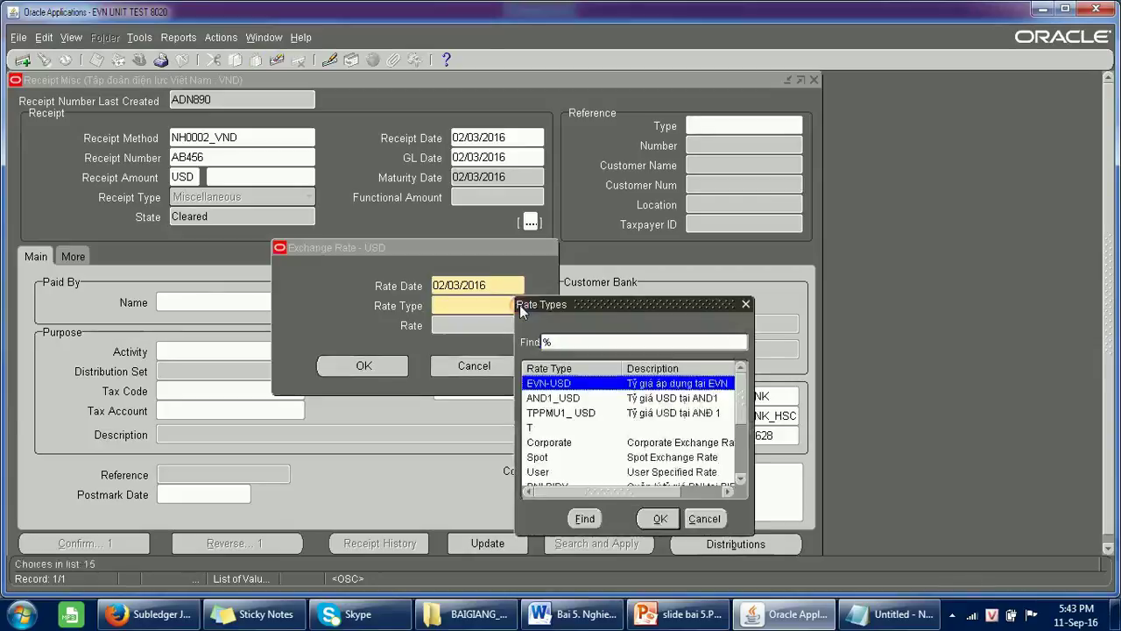
click(569, 472)
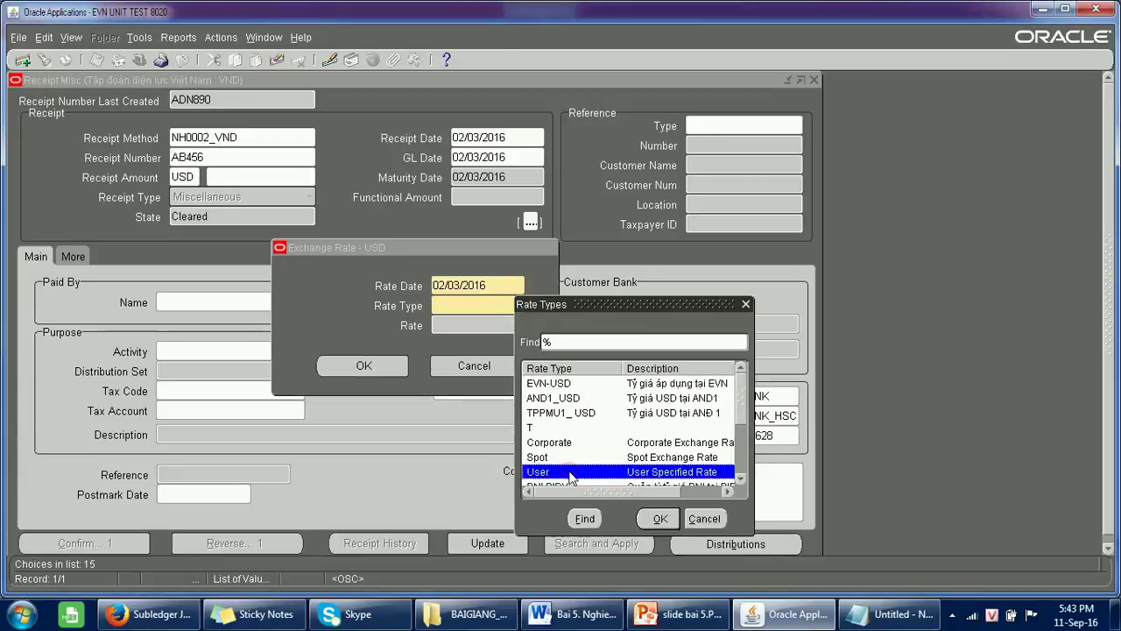
click(661, 518)
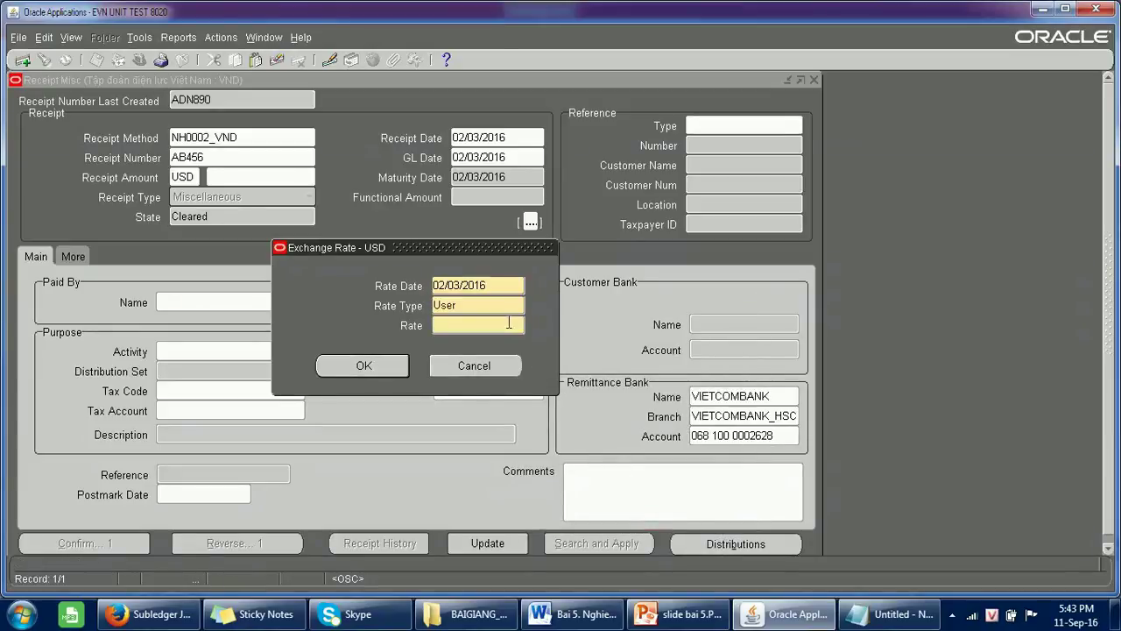
text(231000)
click(364, 366)
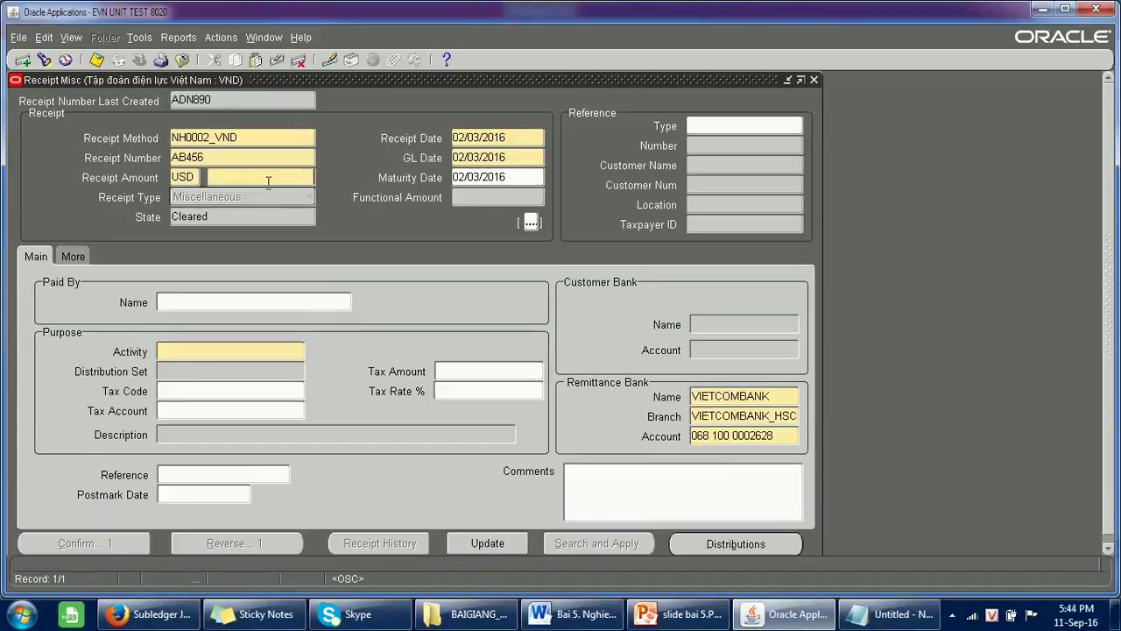
Step: Switch the currency back to VND and enter the amount 79000000
key(shift+Tab)
text(VND)
click(247, 178)
text(790000 00)
key(Tab)
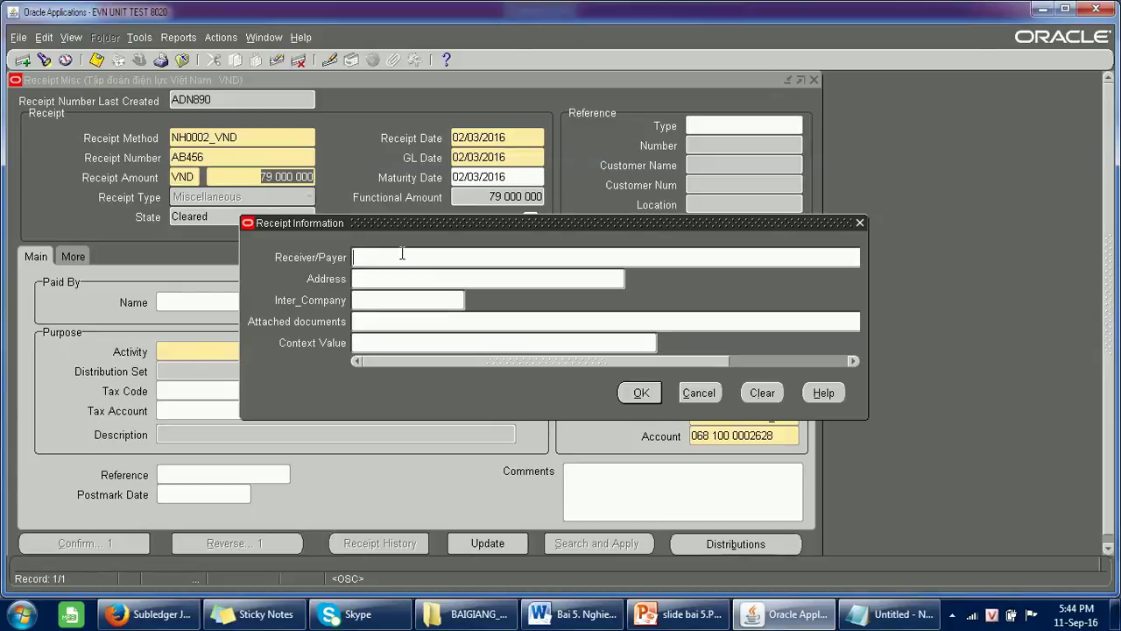
Step: Enter the payer's name and accept the payer and address details
click(375, 281)
click(642, 393)
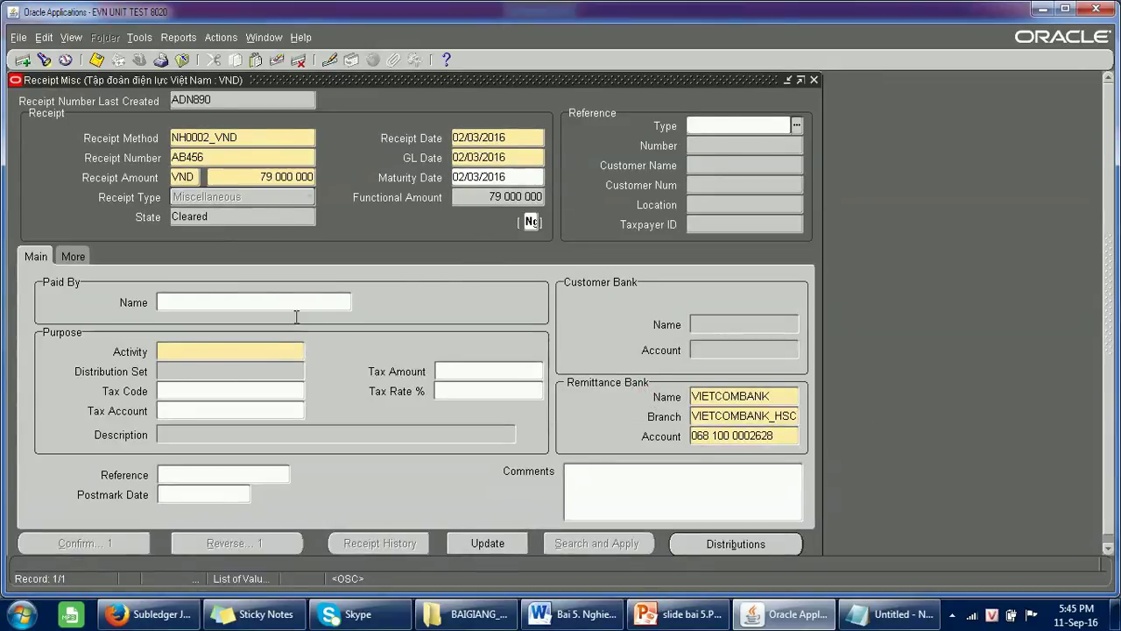
Step: Set activity Bán HST, add comment 'Thu tiền thu nhập khác', and save the receipt
click(273, 353)
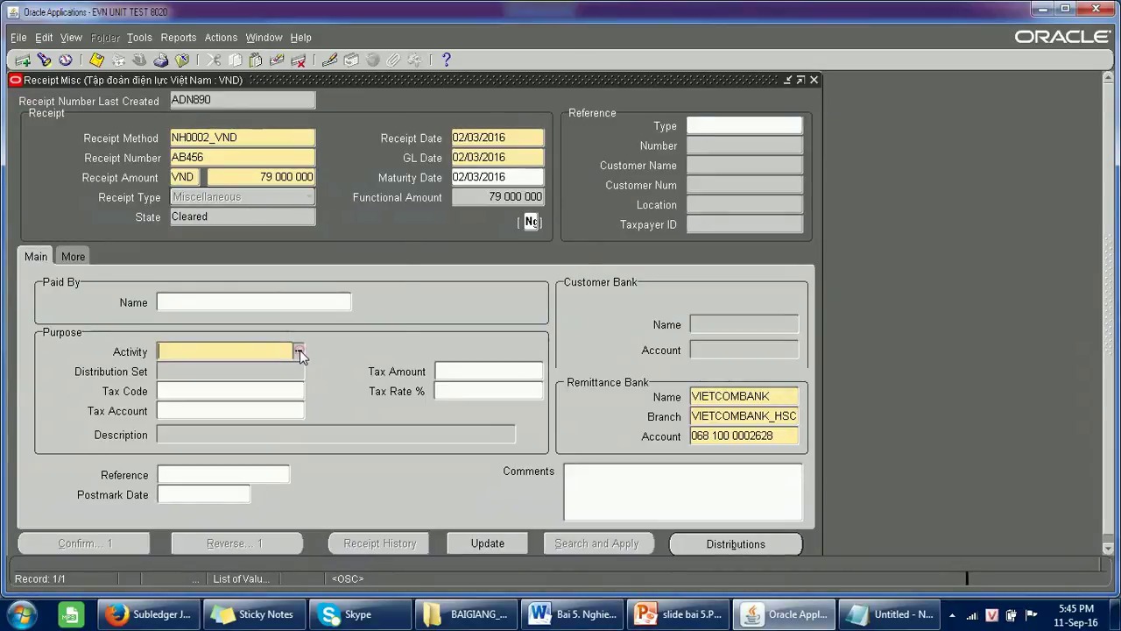
click(299, 351)
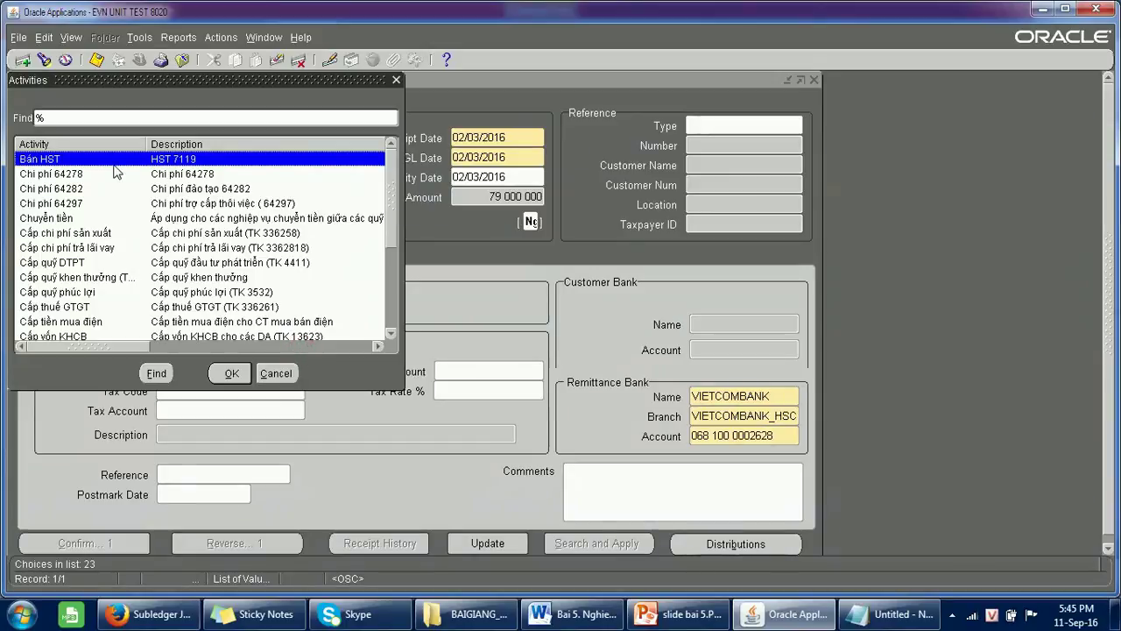
click(247, 375)
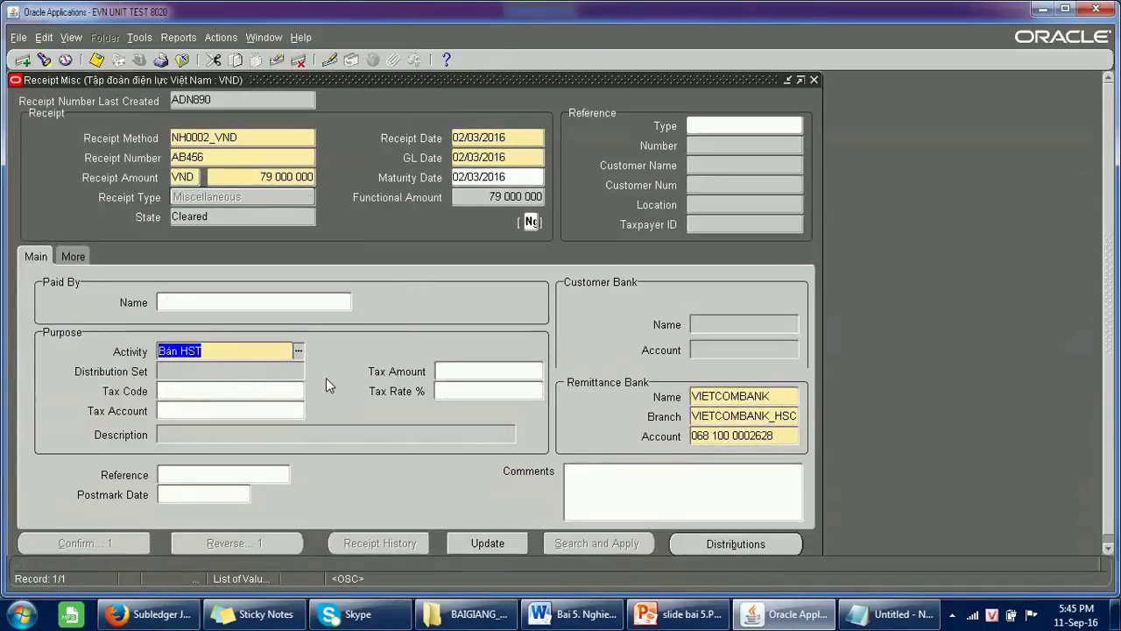
key(Tab)
key(Tab)
key(Tab)
key(Tab)
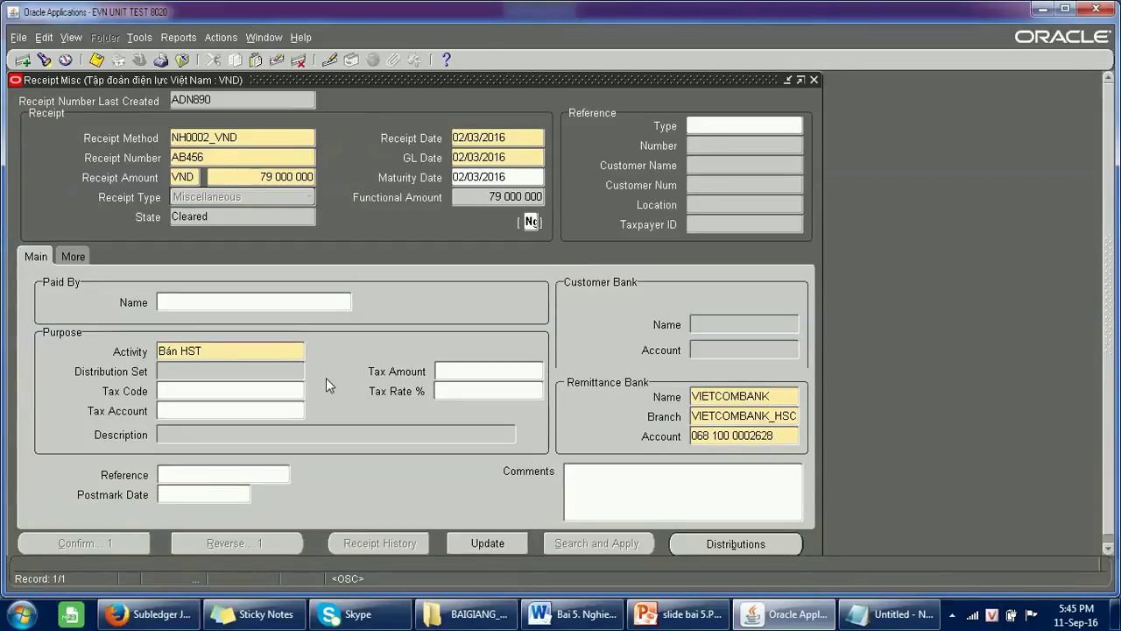
text(Thu tiền th)
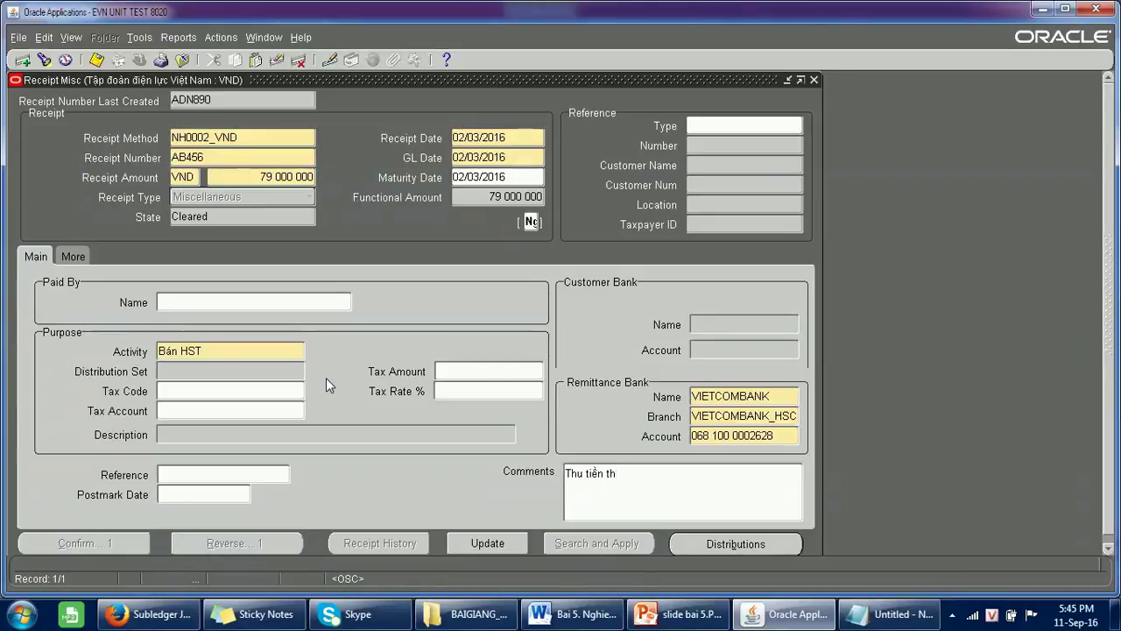
text(u nhập k)
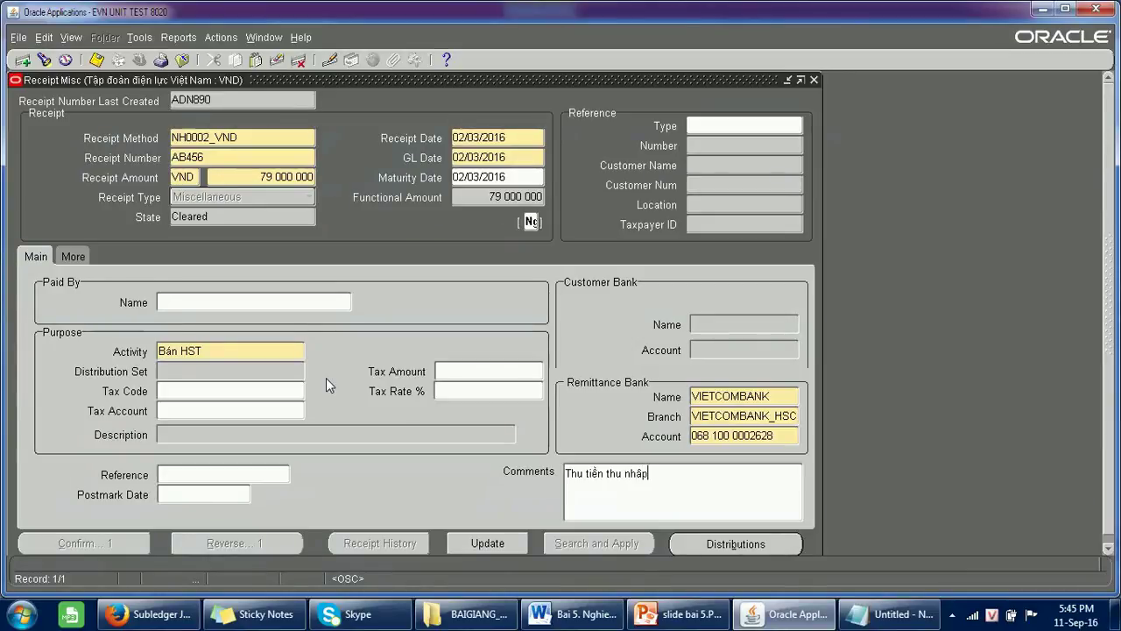
text(hác)
click(736, 544)
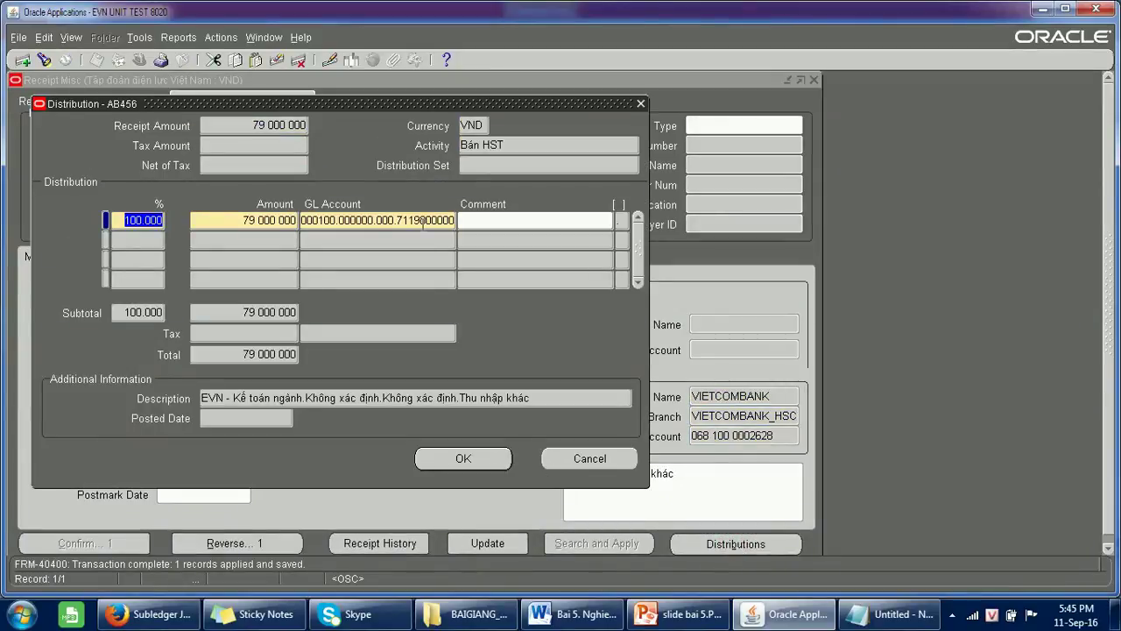
Step: Accept GL account 000100.000000.000.7119000000 for the distribution and close the Distribution window
key(Tab)
key(Tab)
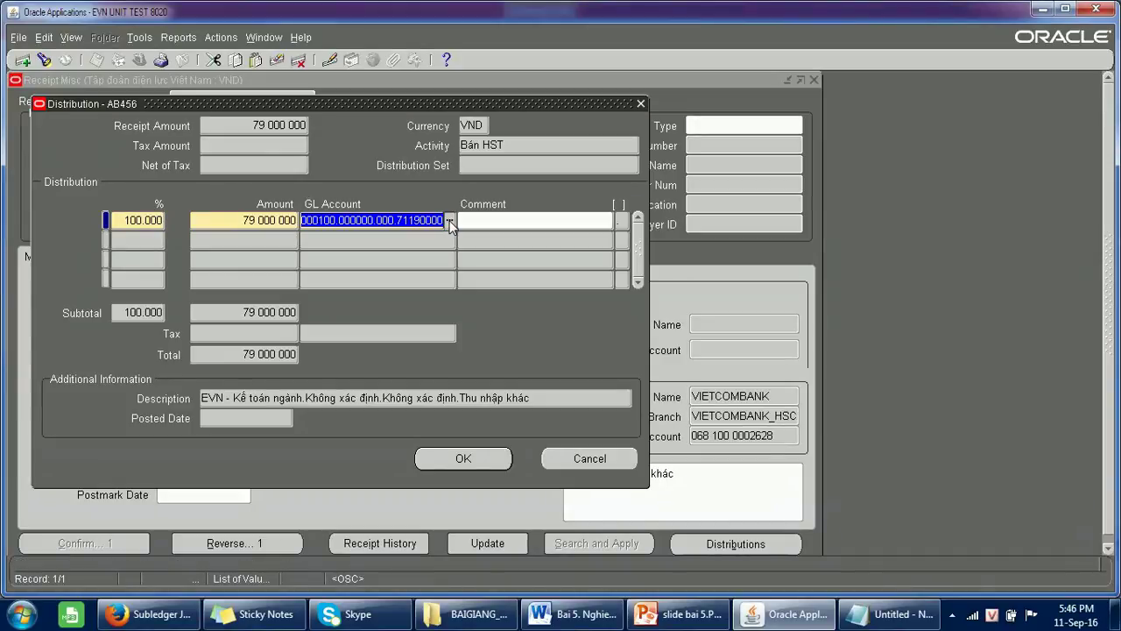
click(448, 222)
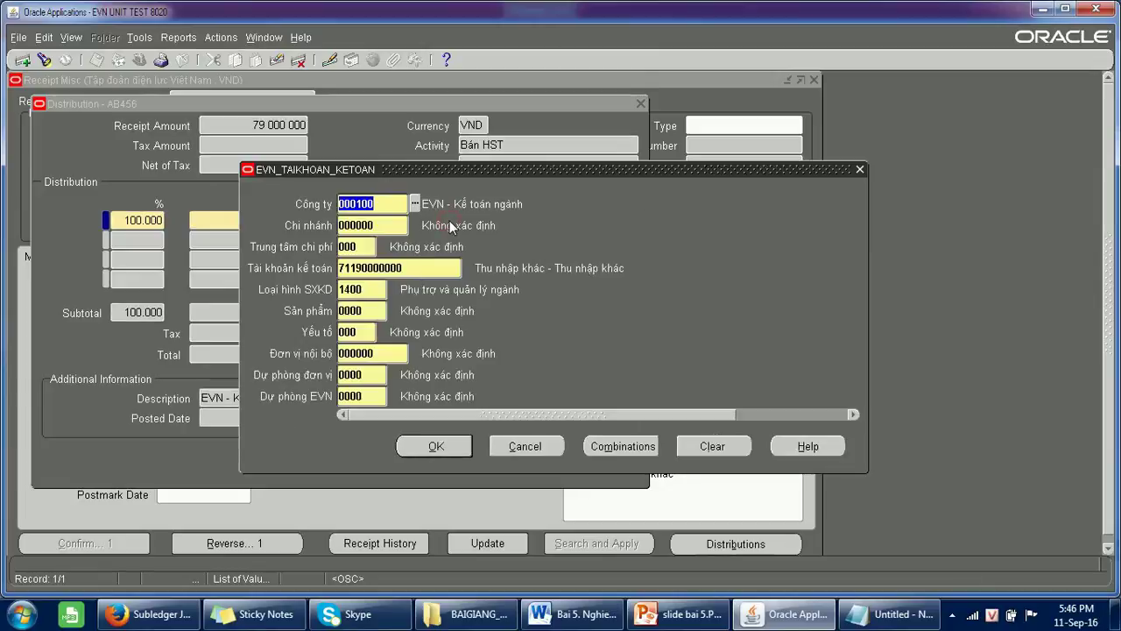
click(438, 269)
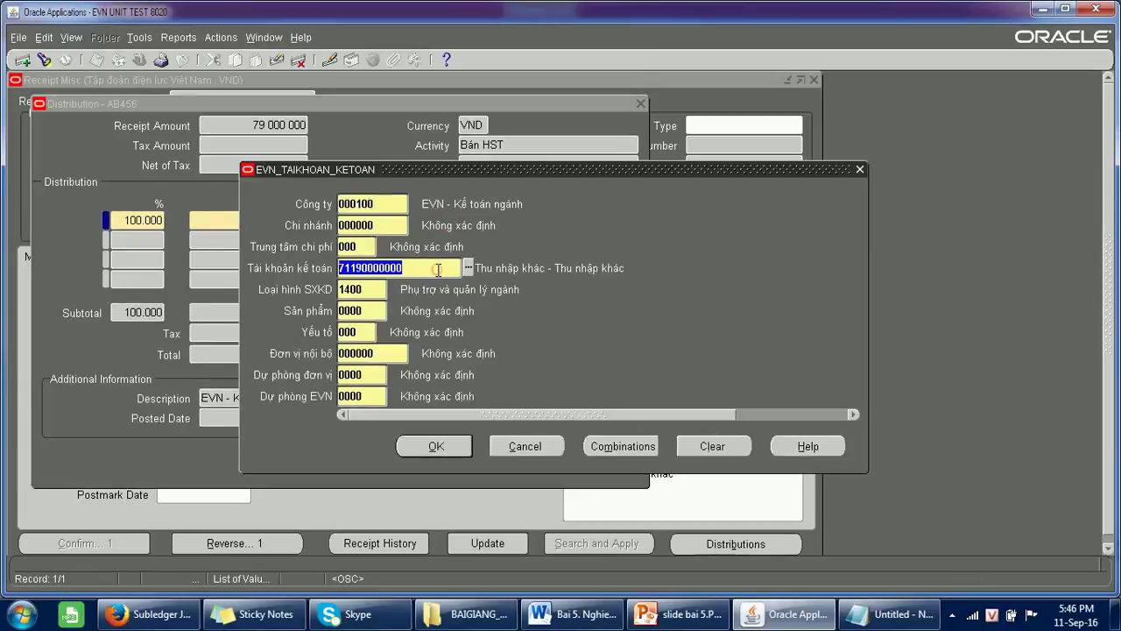
click(436, 447)
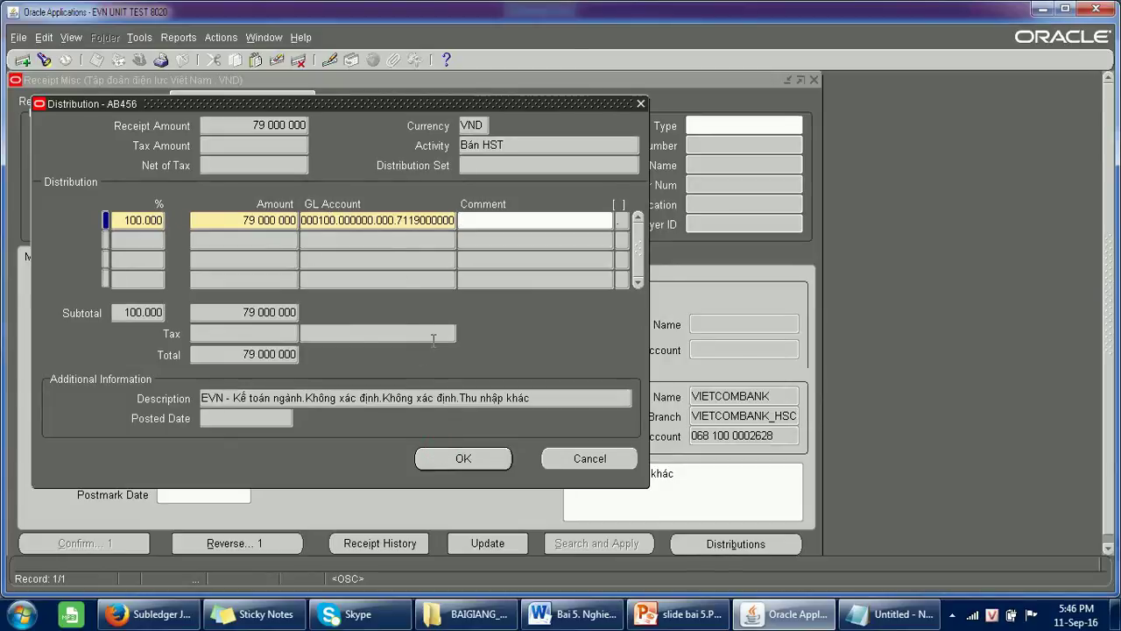
click(489, 463)
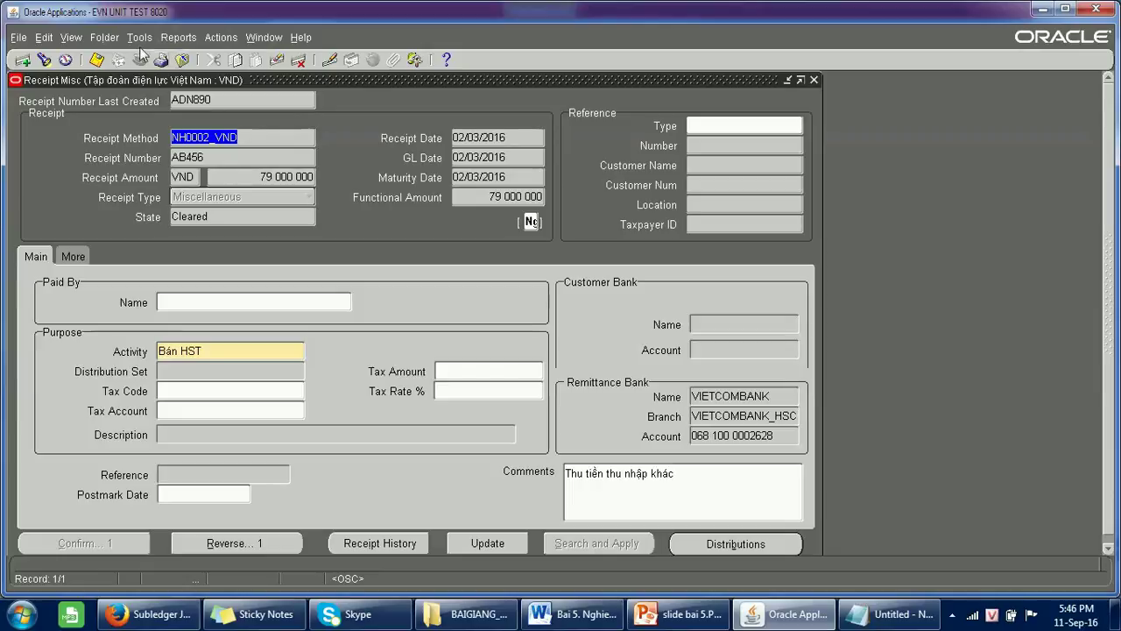
Step: Create draft accounting for receipt AB456 via Tools > Create Accounting and acknowledge the success note
click(139, 38)
click(193, 91)
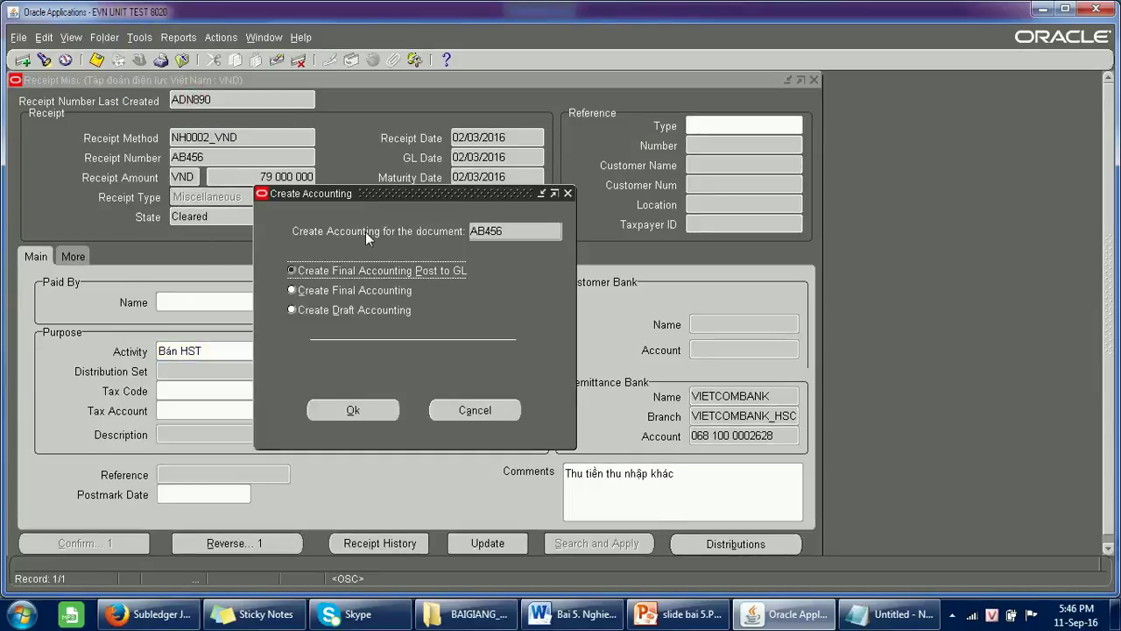
click(374, 309)
click(358, 411)
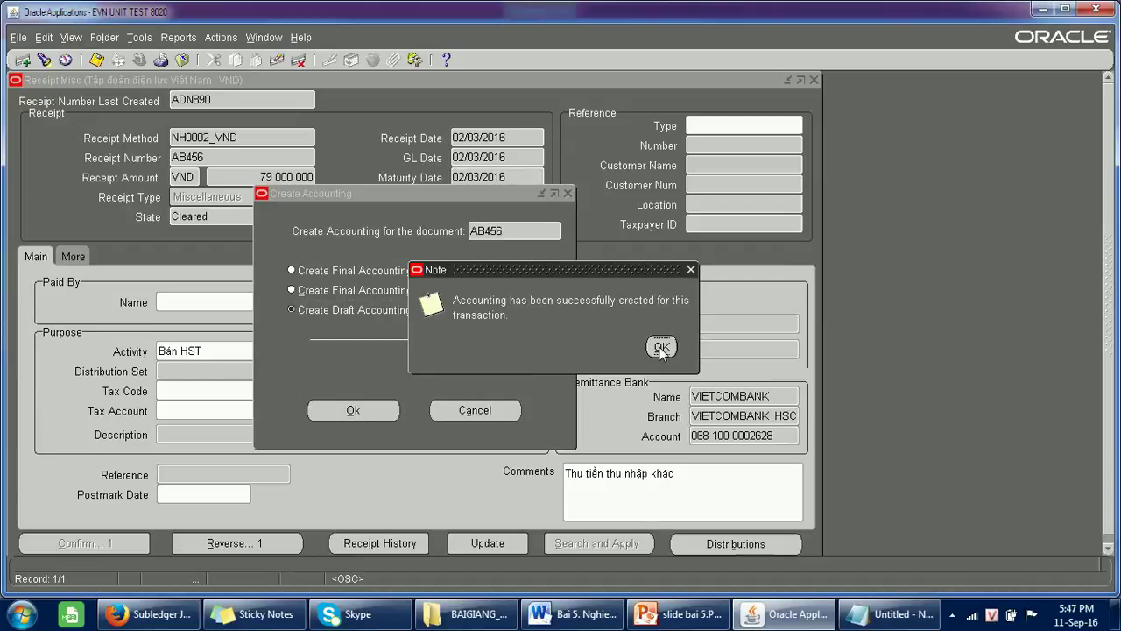
click(661, 348)
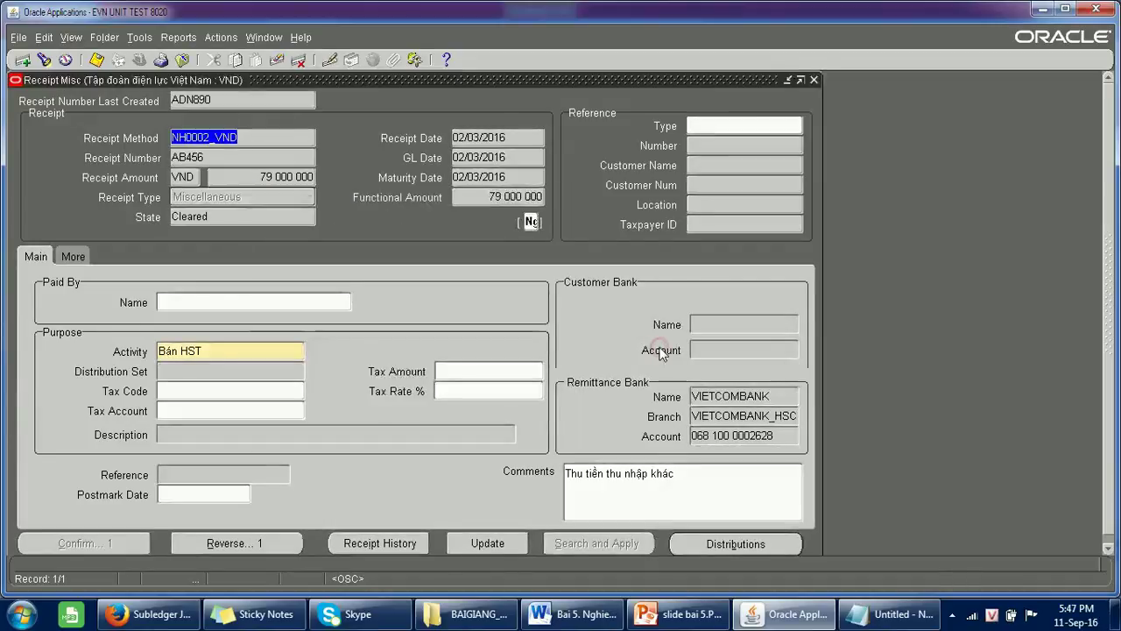
click(143, 40)
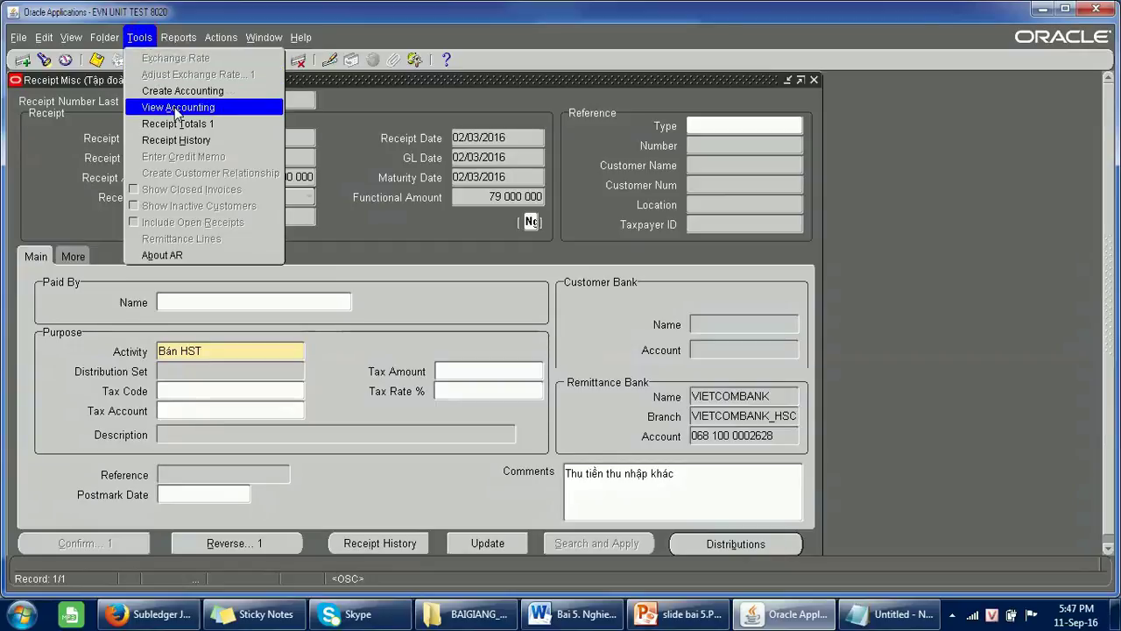
click(178, 107)
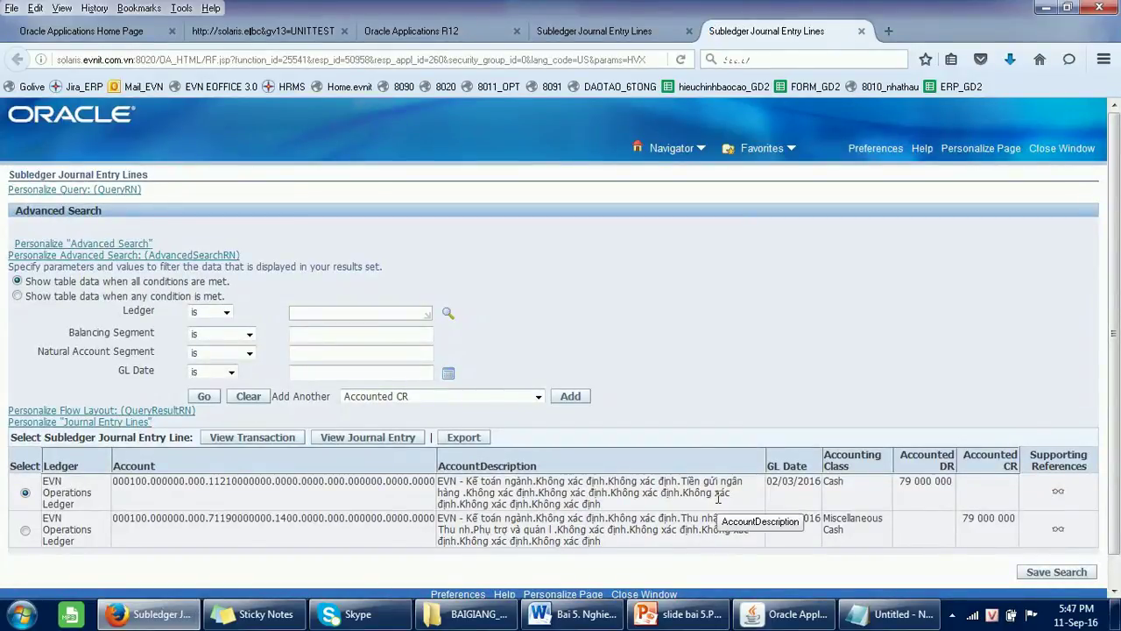
scroll(717, 499, down, 1)
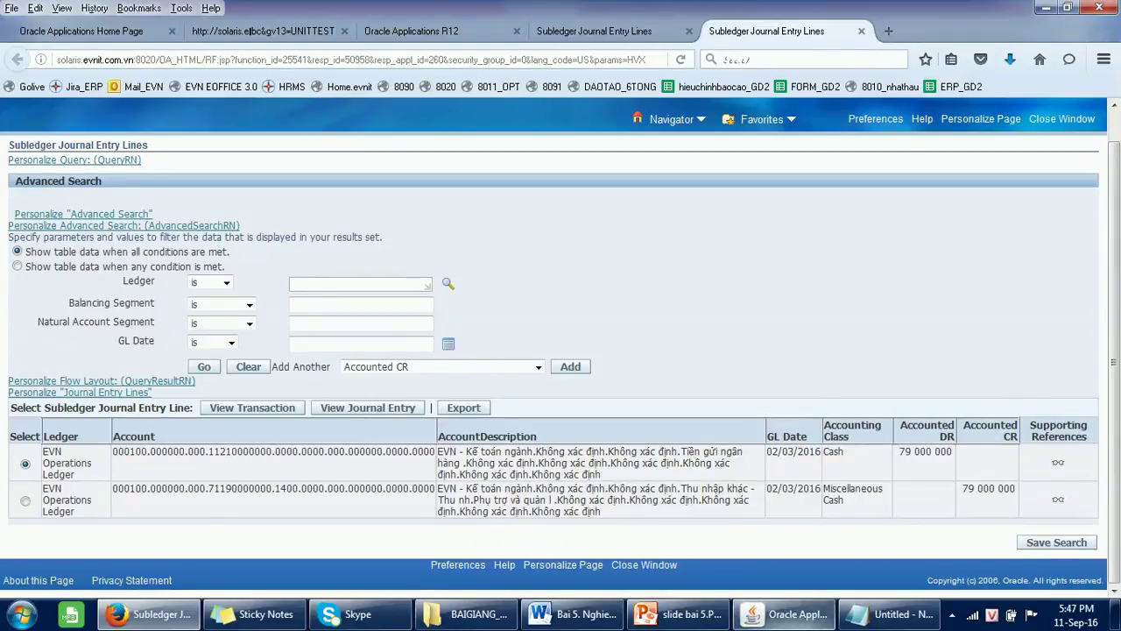
mouse_move(785, 627)
click(782, 495)
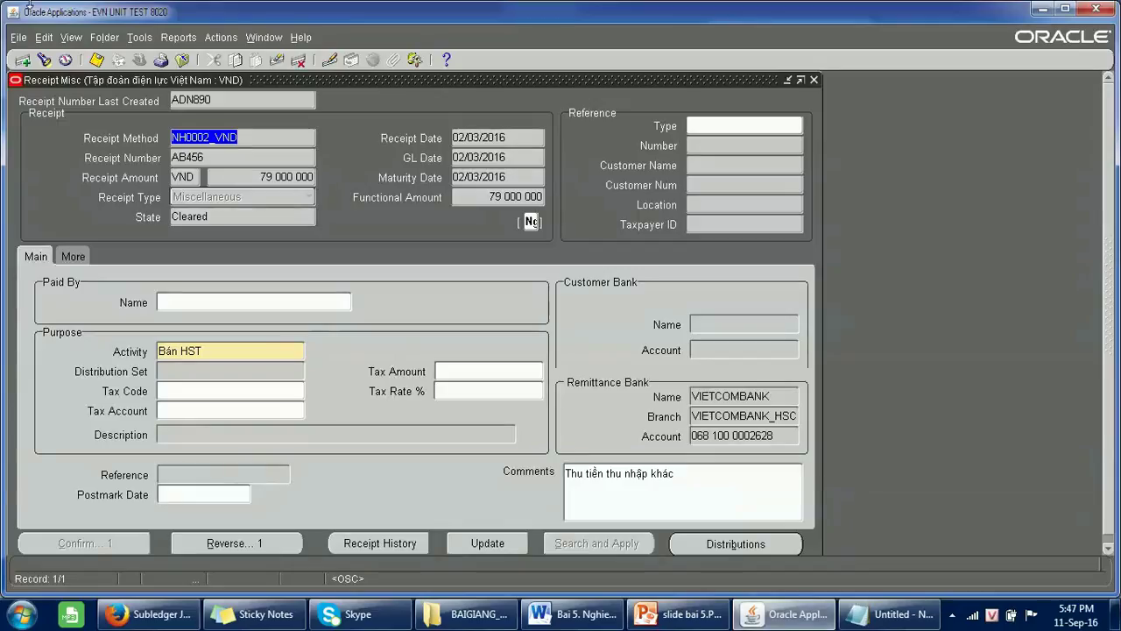
Step: Run the Phiếu thu ngân hàng report from the Reports menu
click(178, 39)
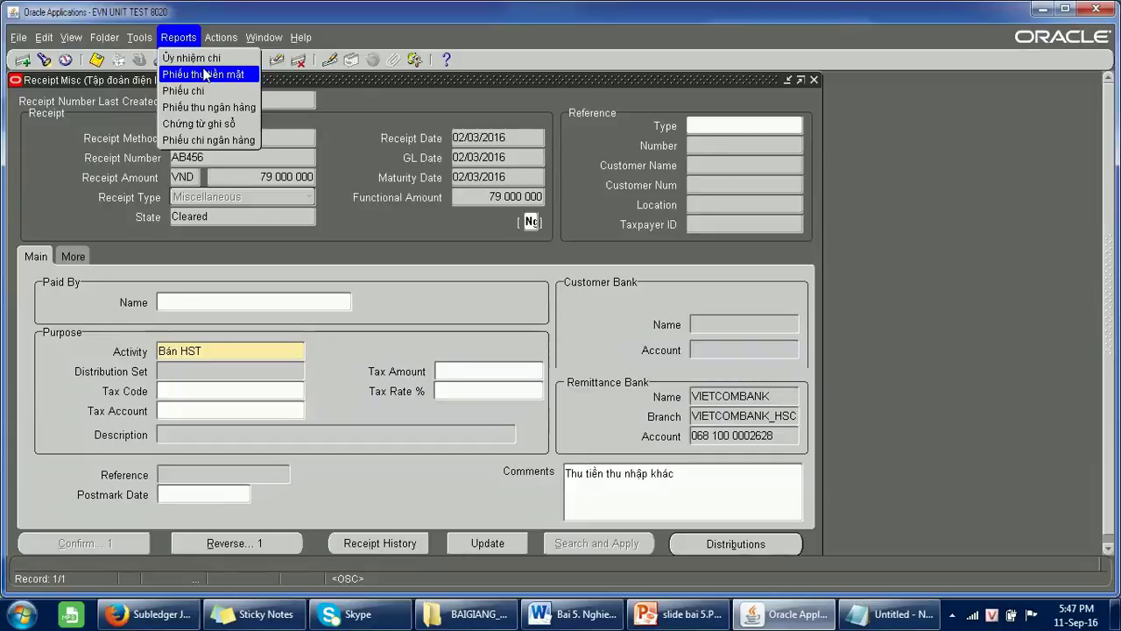
click(226, 109)
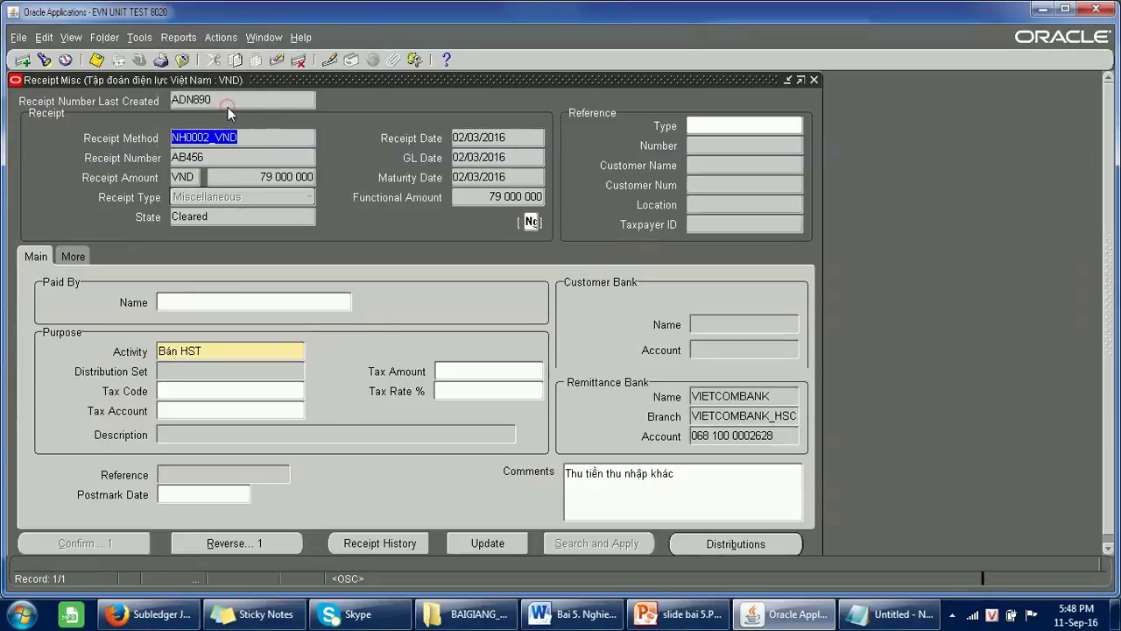
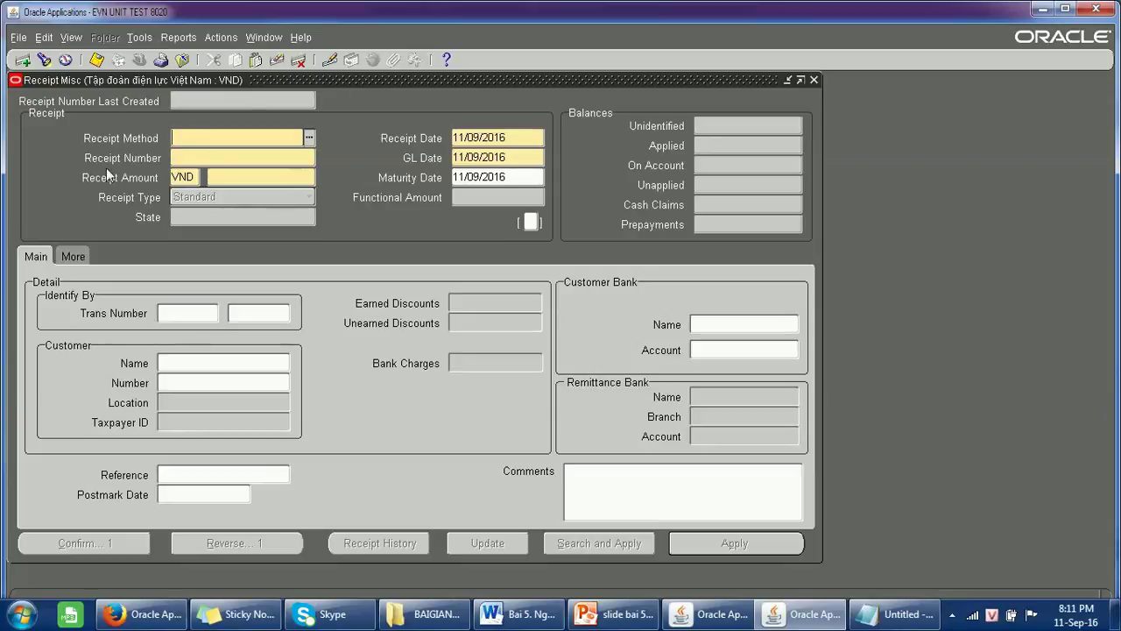
Step: Choose receipt method NH0002_VND and check that the last receipt number was AB456
click(310, 138)
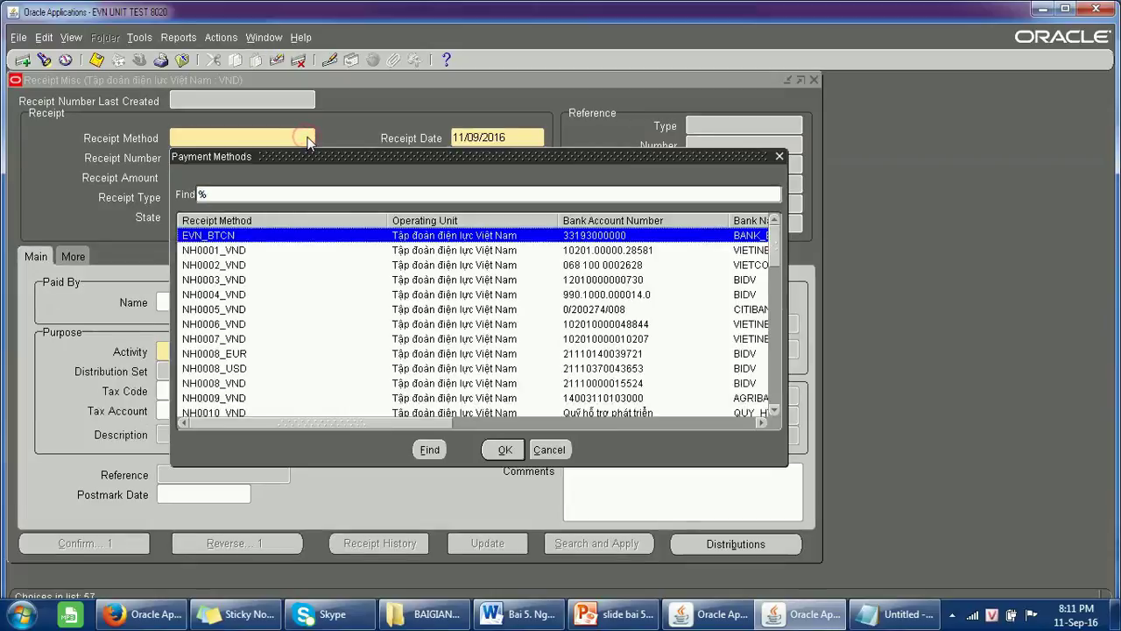
click(212, 265)
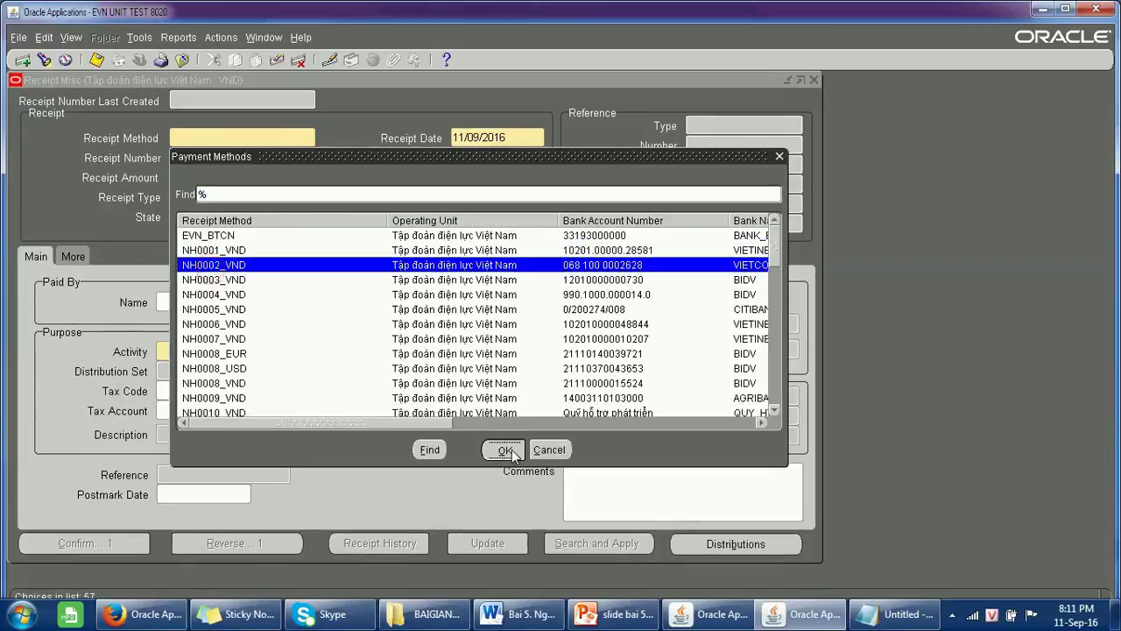
click(507, 451)
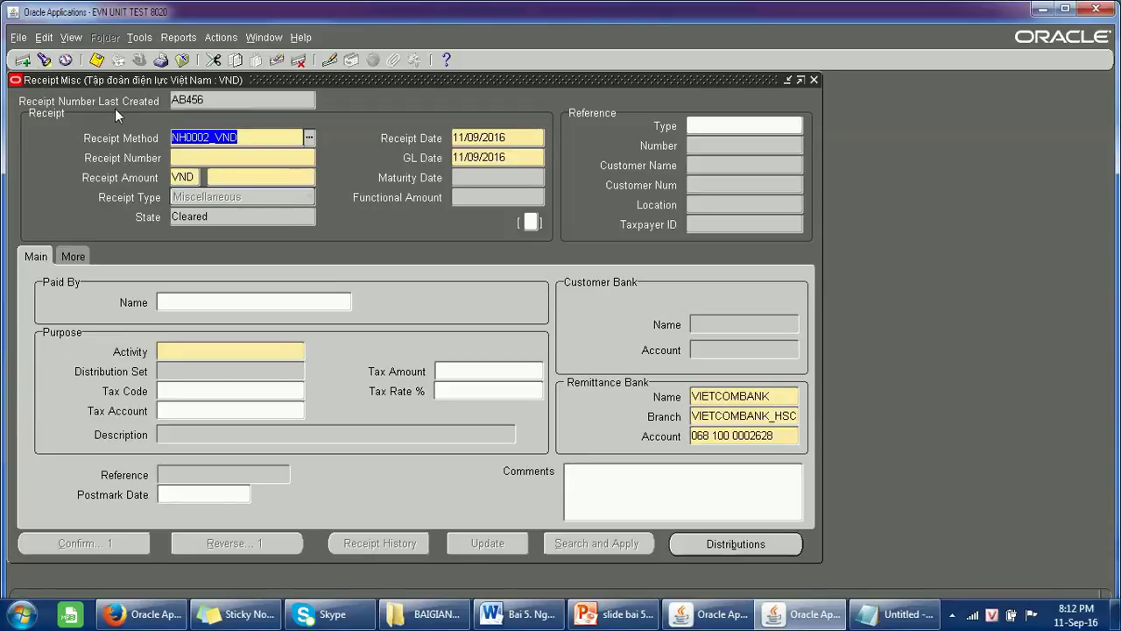
click(216, 99)
double_click(217, 99)
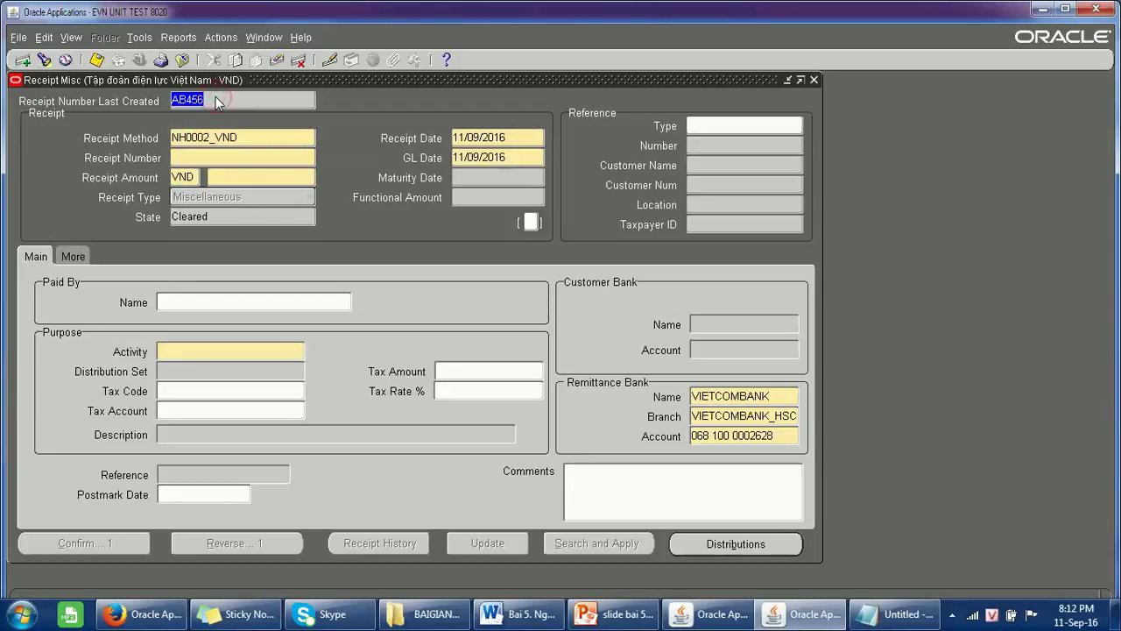
click(270, 132)
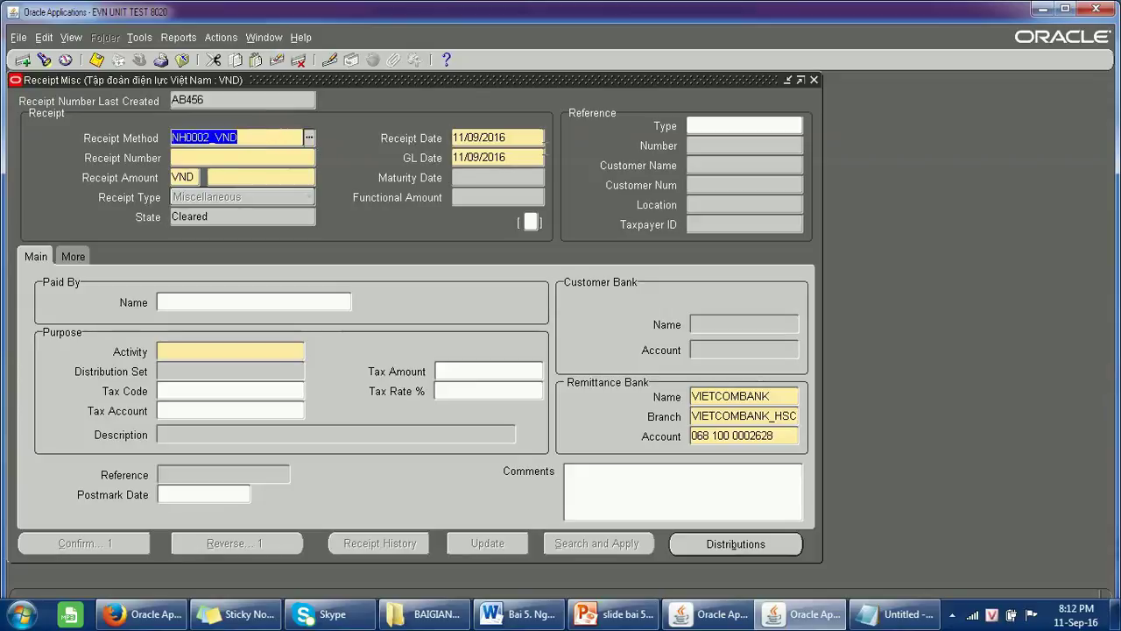
Step: Set the receipt date to 02/02/2016 and the receipt number to ABC457
click(530, 138)
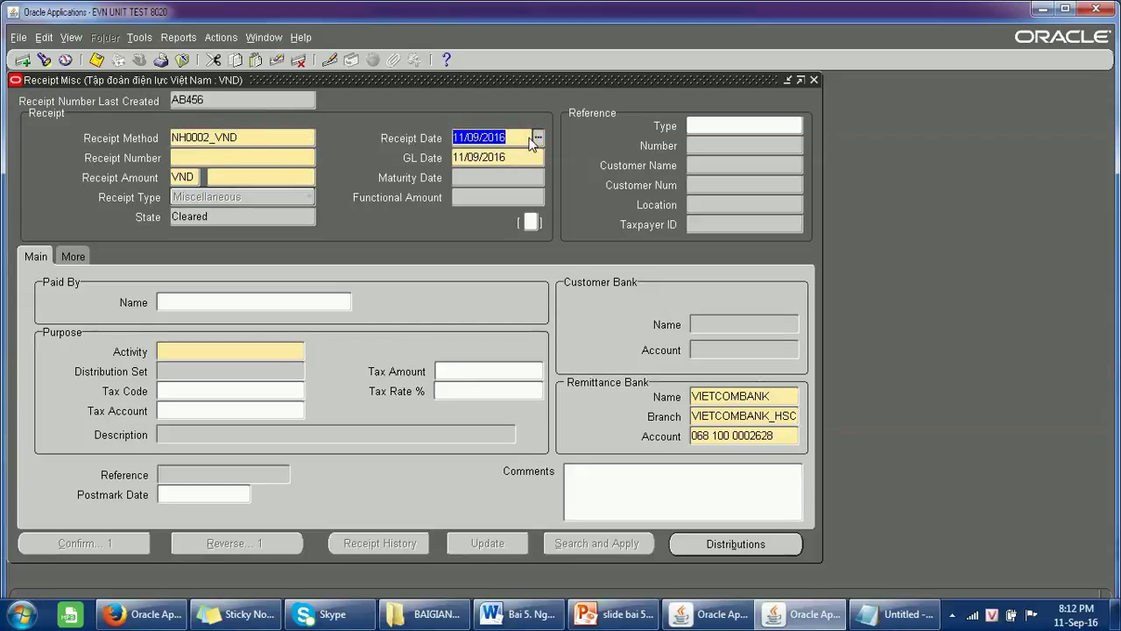
text(02/02/2016)
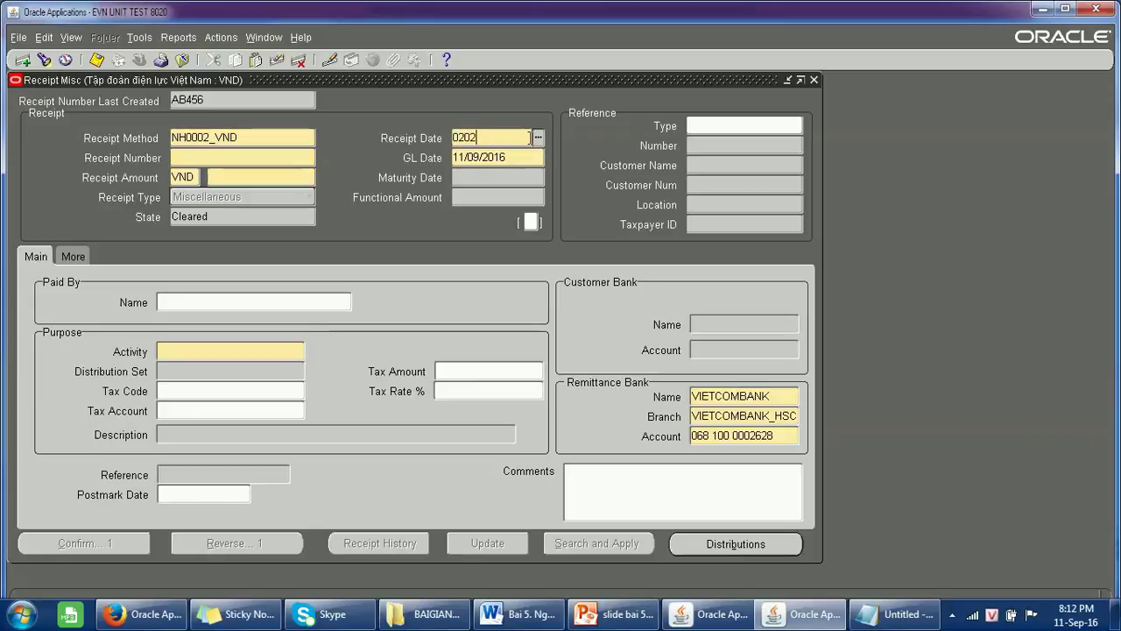
key(Tab)
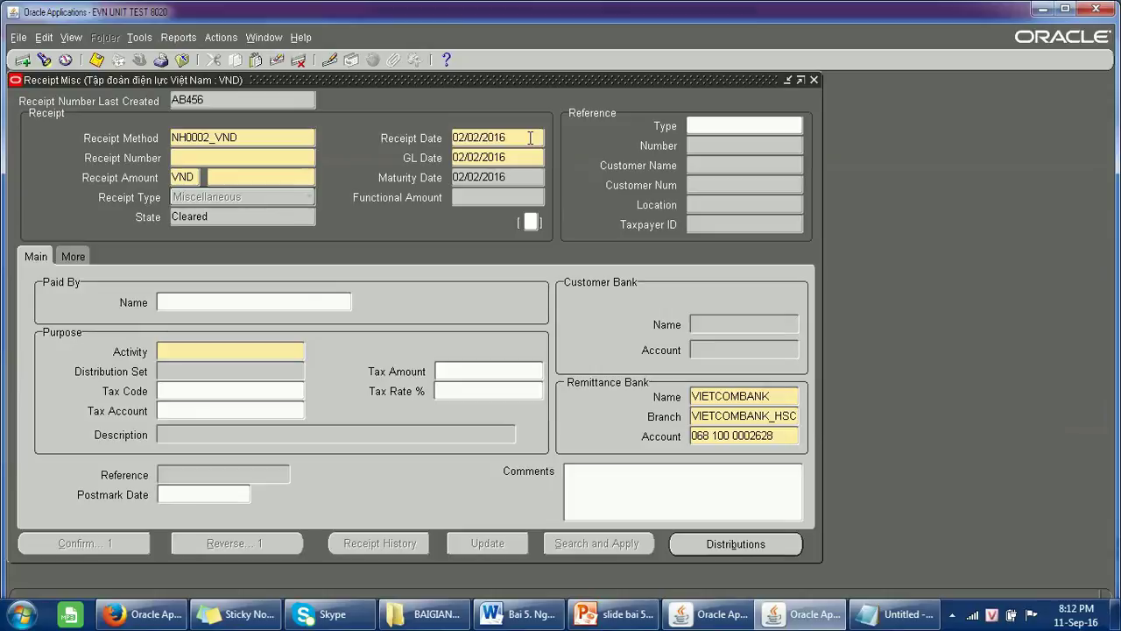
text(ABC)
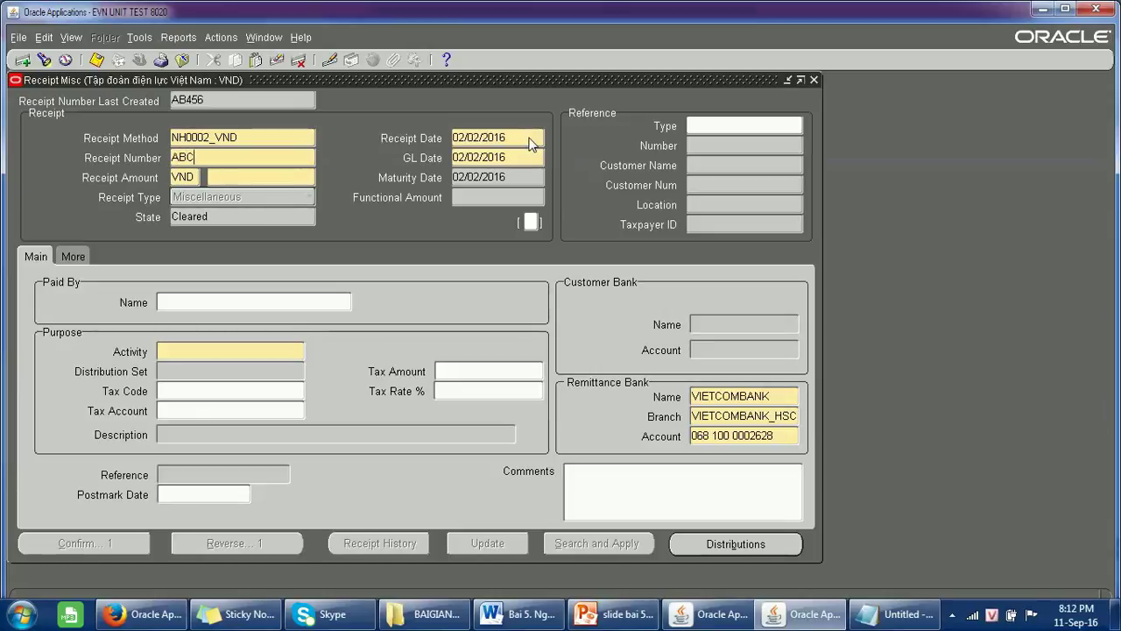
text(457)
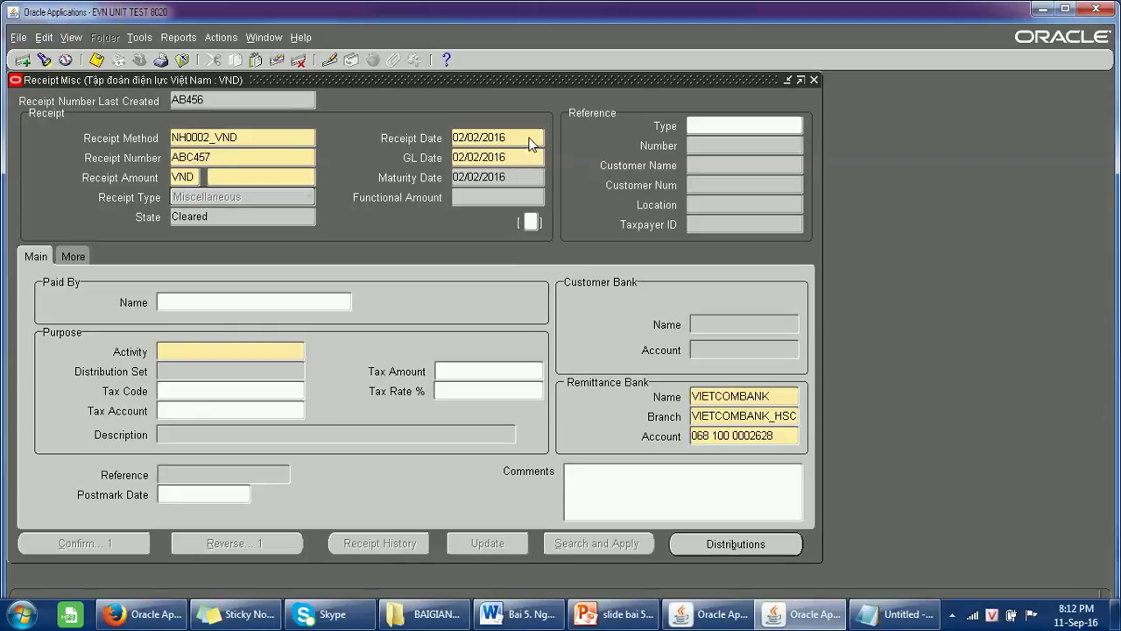
key(Tab)
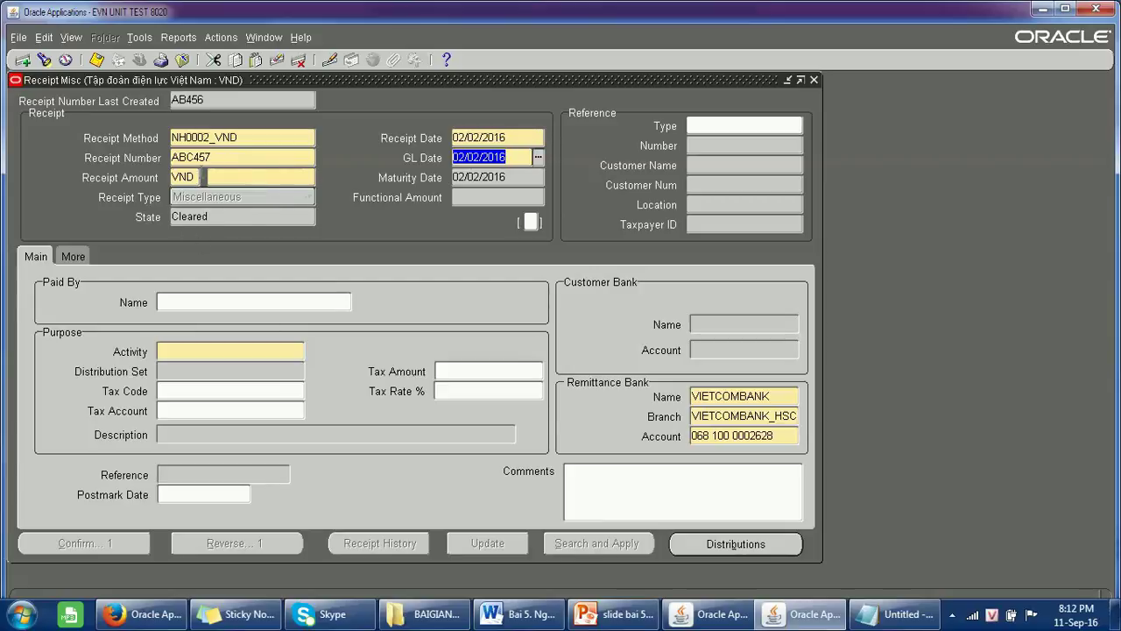
Step: Pick USD as the receipt currency from the currency list
click(198, 178)
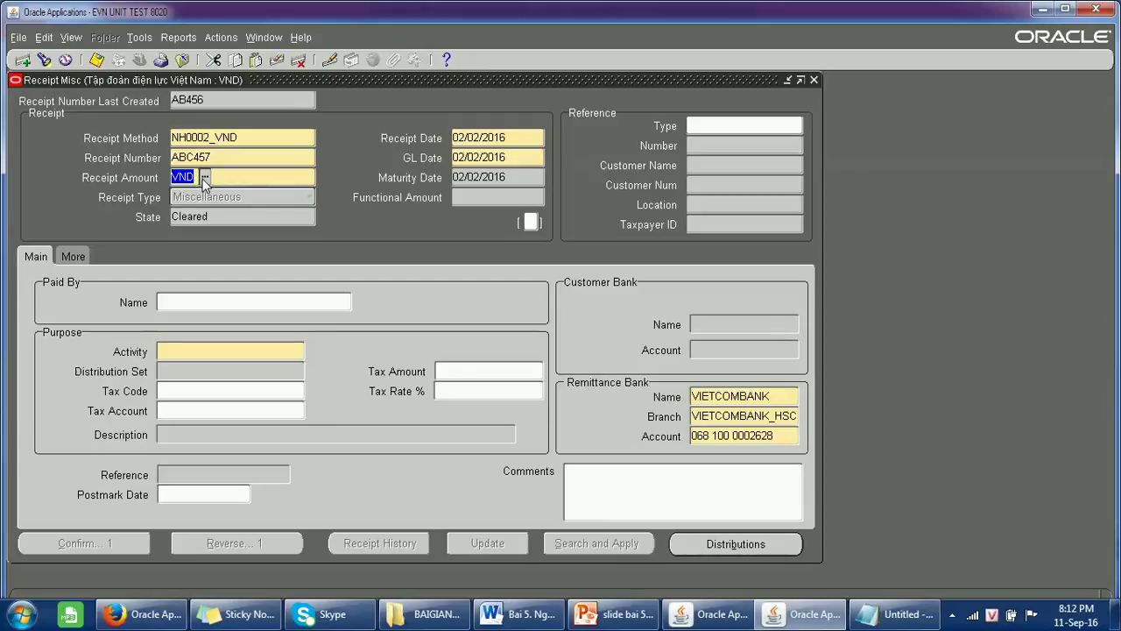
click(205, 179)
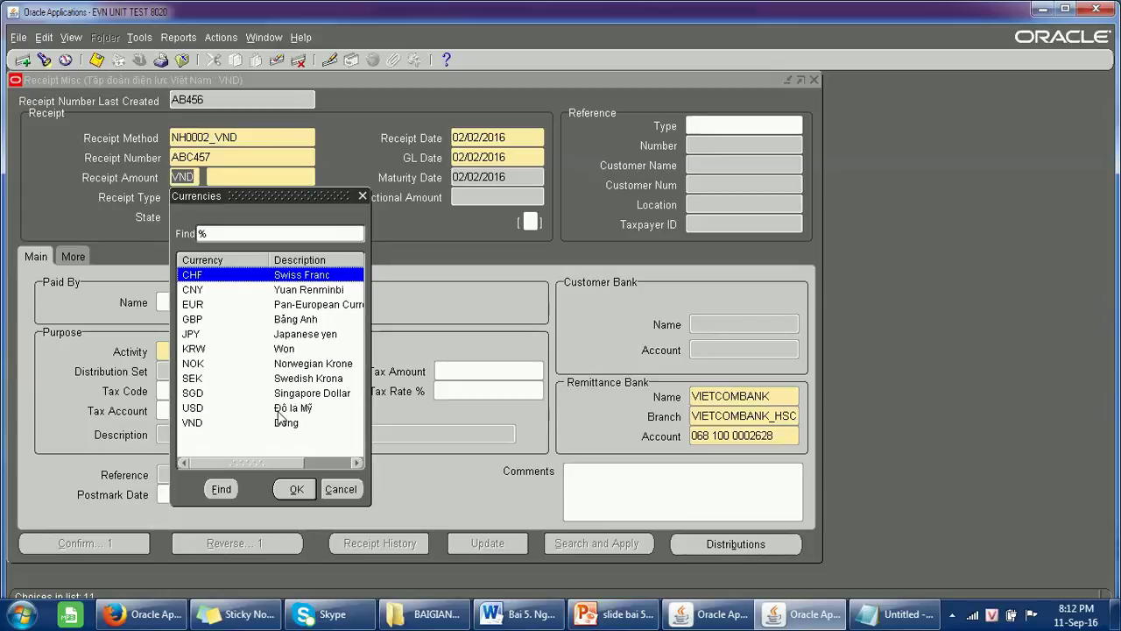
click(279, 408)
click(311, 487)
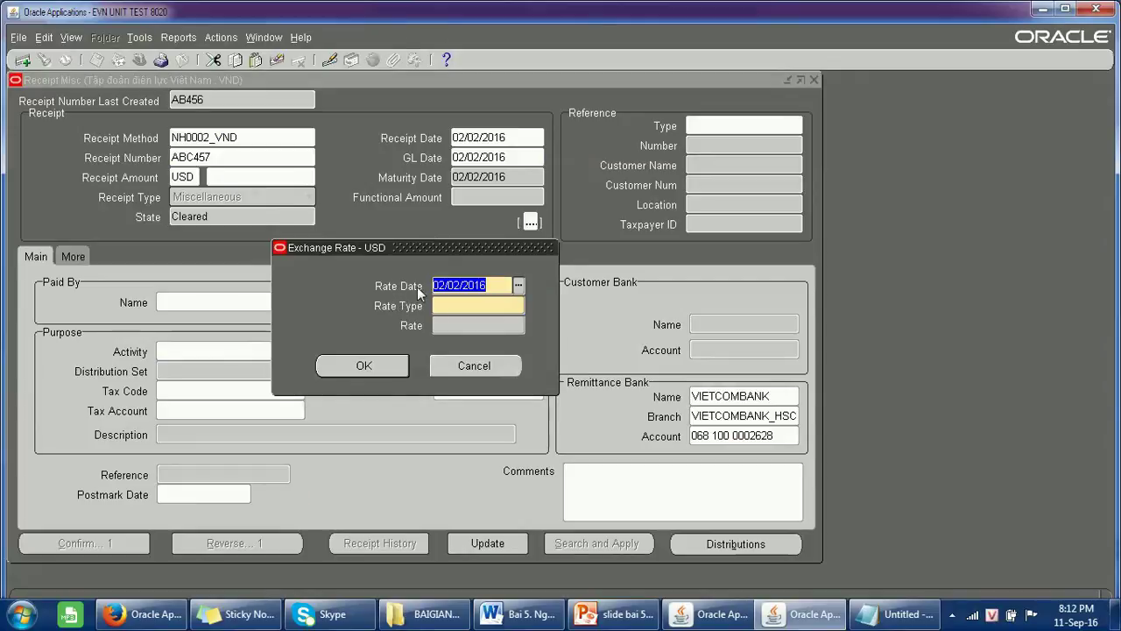
Step: Set the exchange rate type to User with a rate of 23000
click(483, 309)
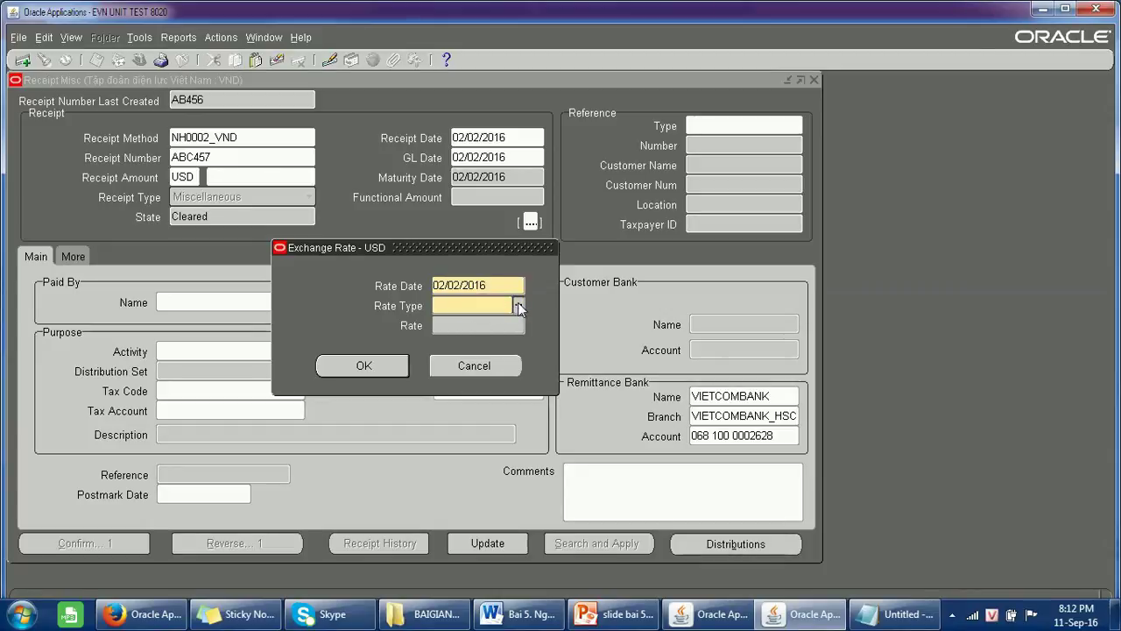
click(519, 306)
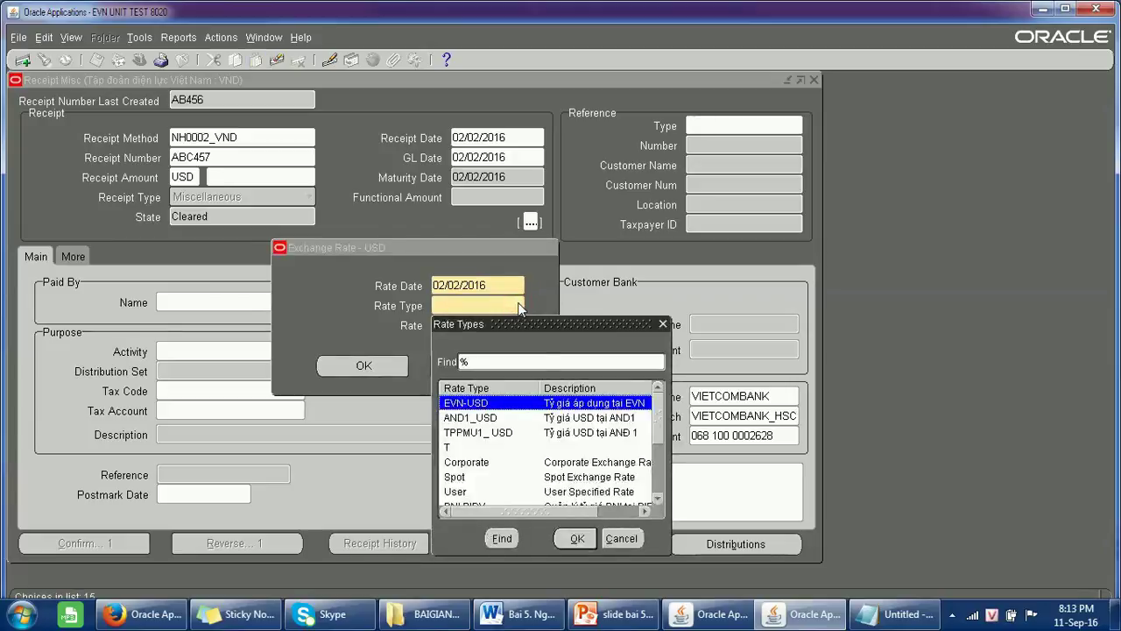
click(485, 491)
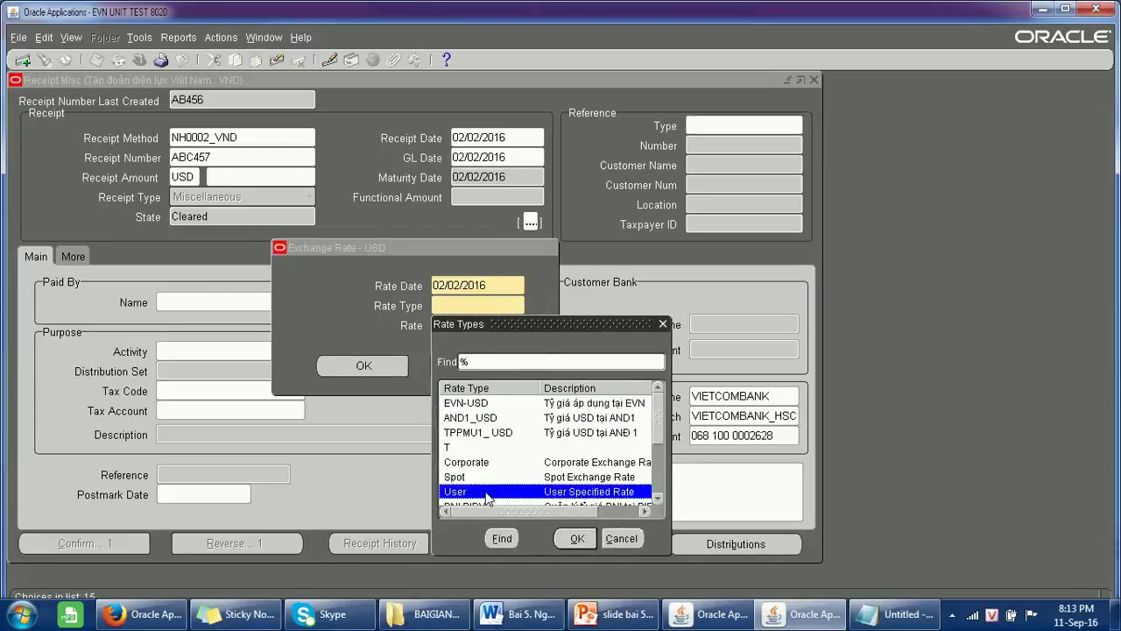
click(580, 538)
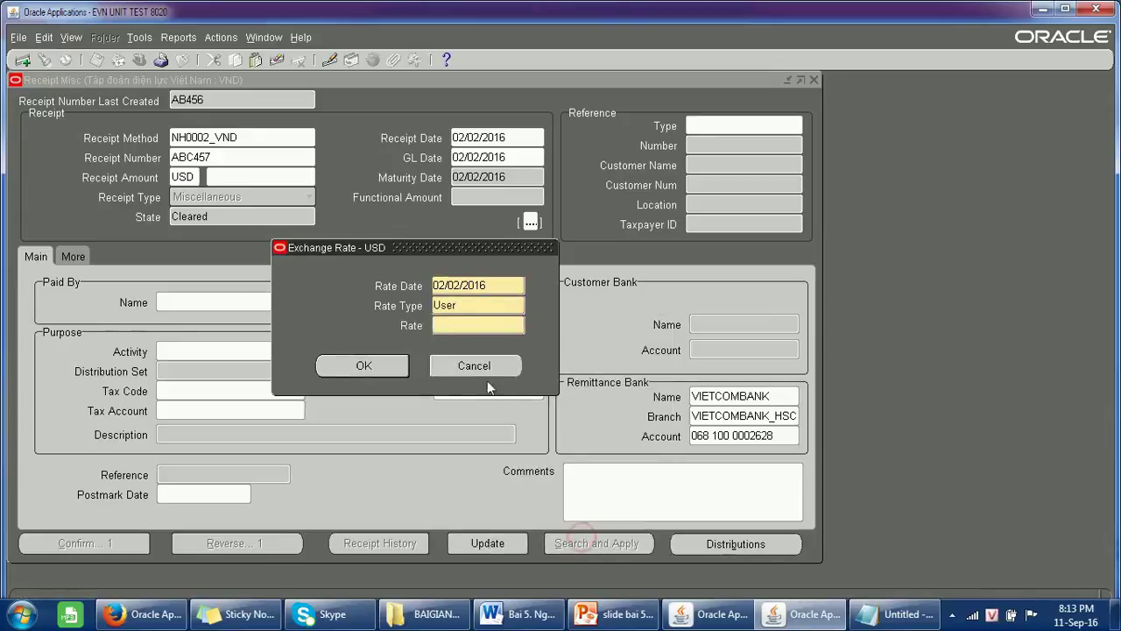
click(499, 326)
text(23000)
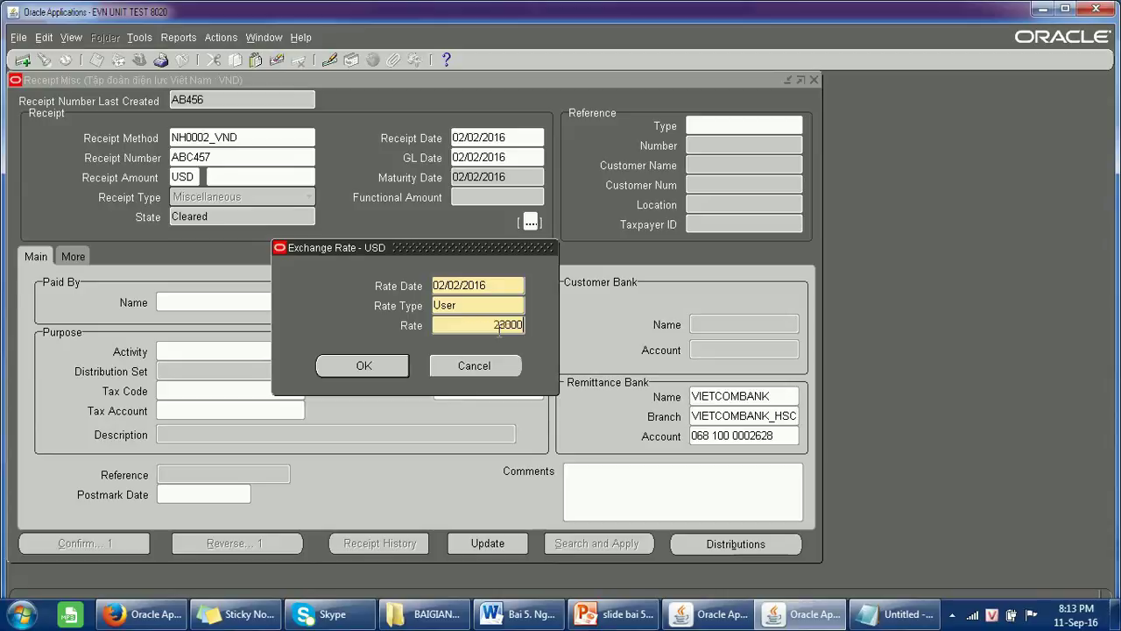
click(379, 365)
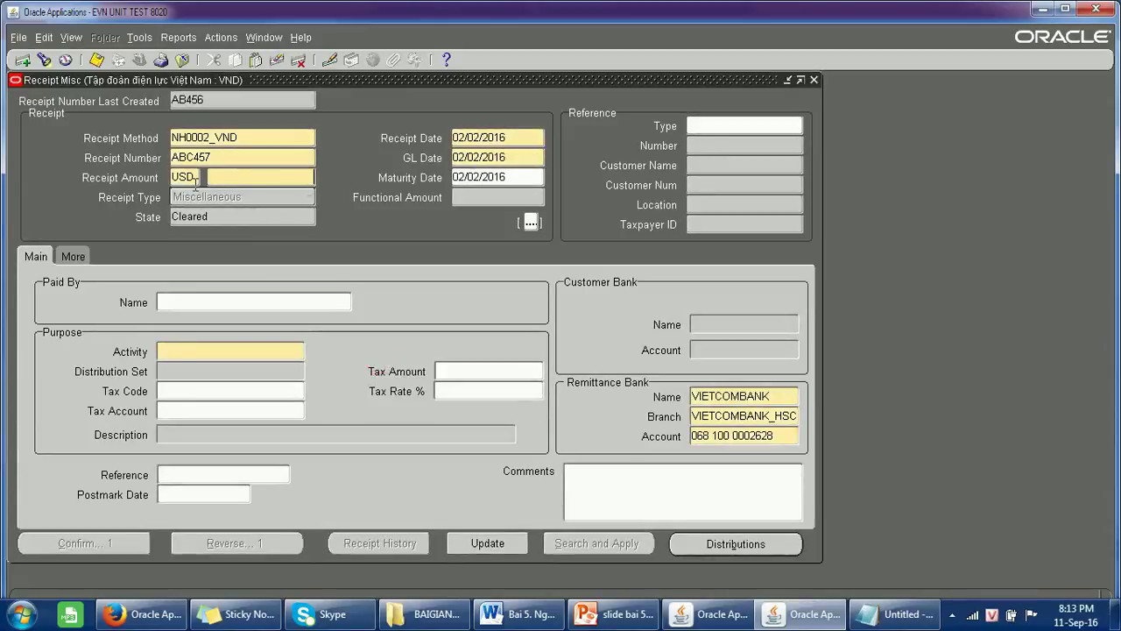
Step: Change the currency to VND and enter a receipt amount of 2200000
click(194, 177)
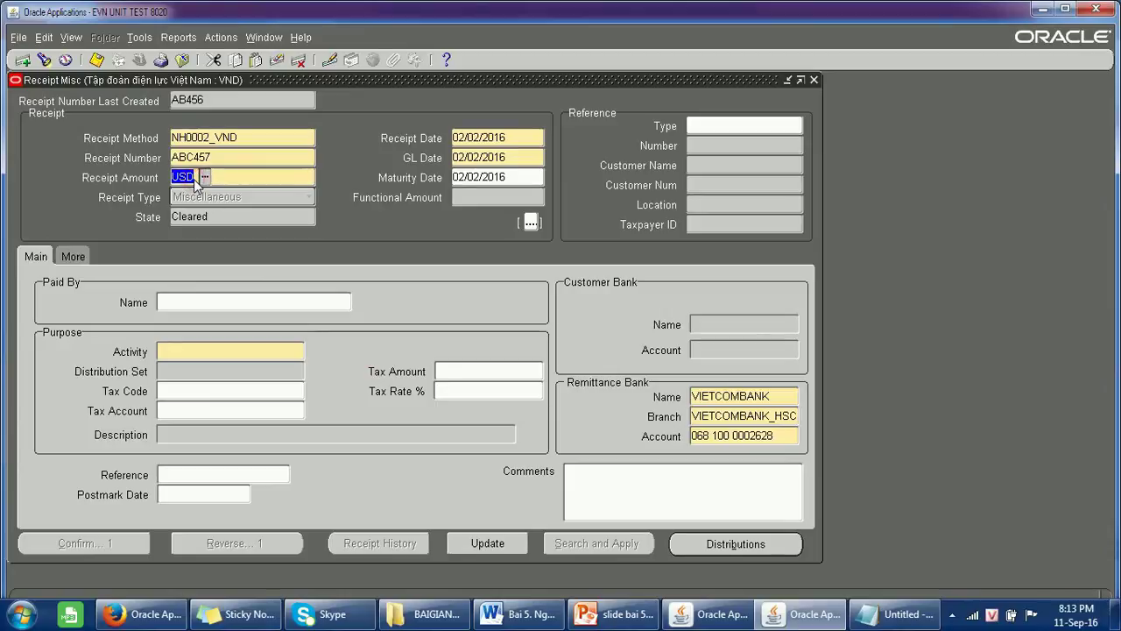
text(VND)
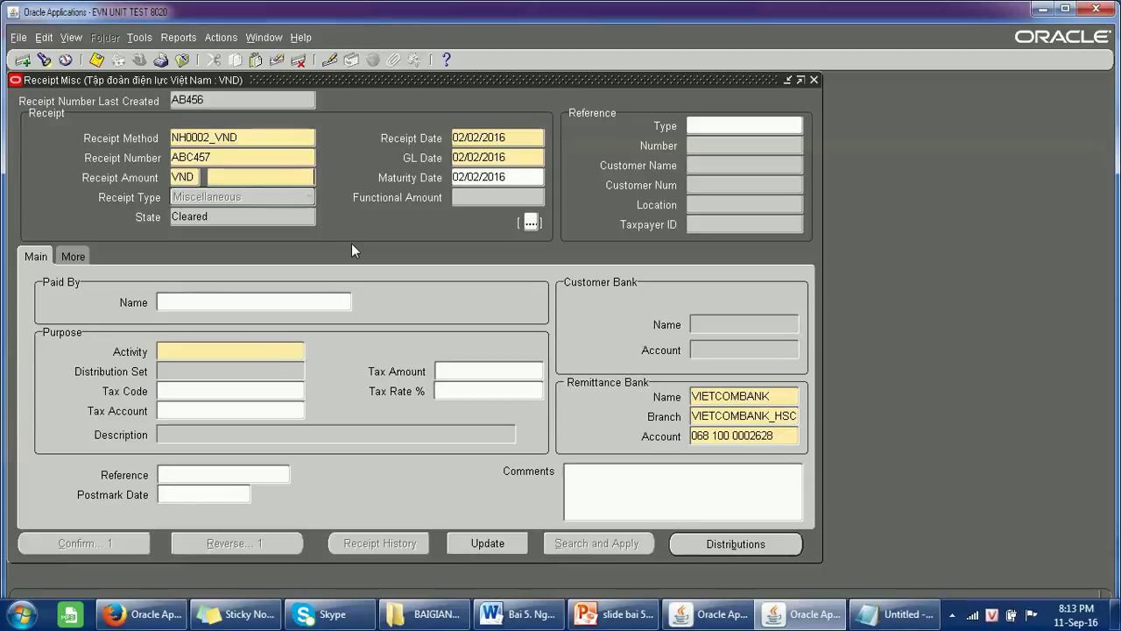
text(2200000)
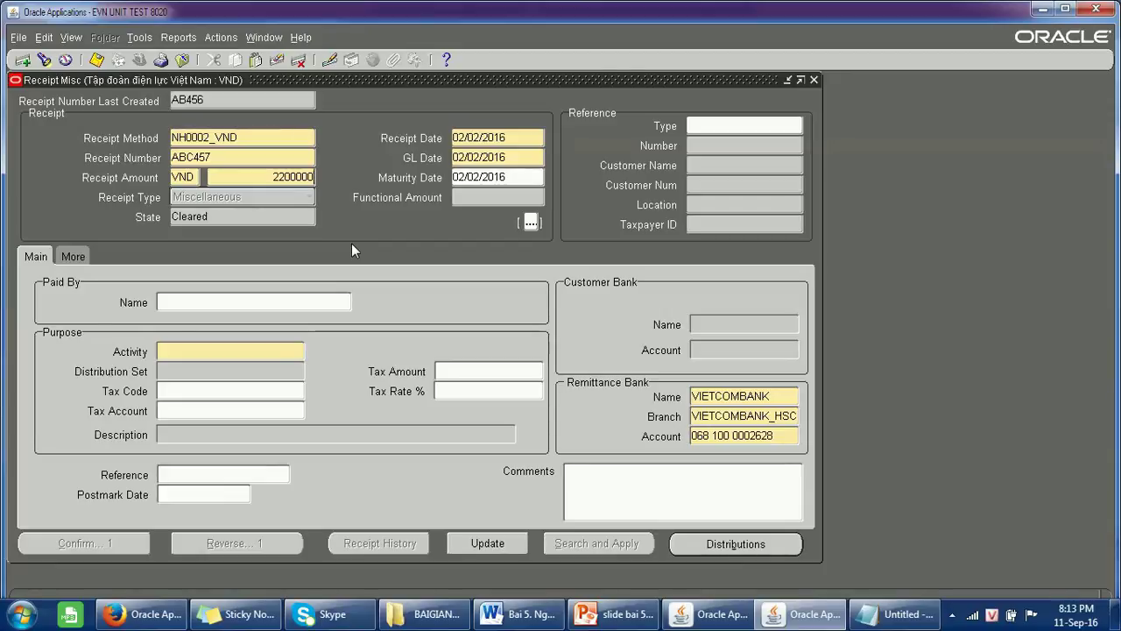
key(Tab)
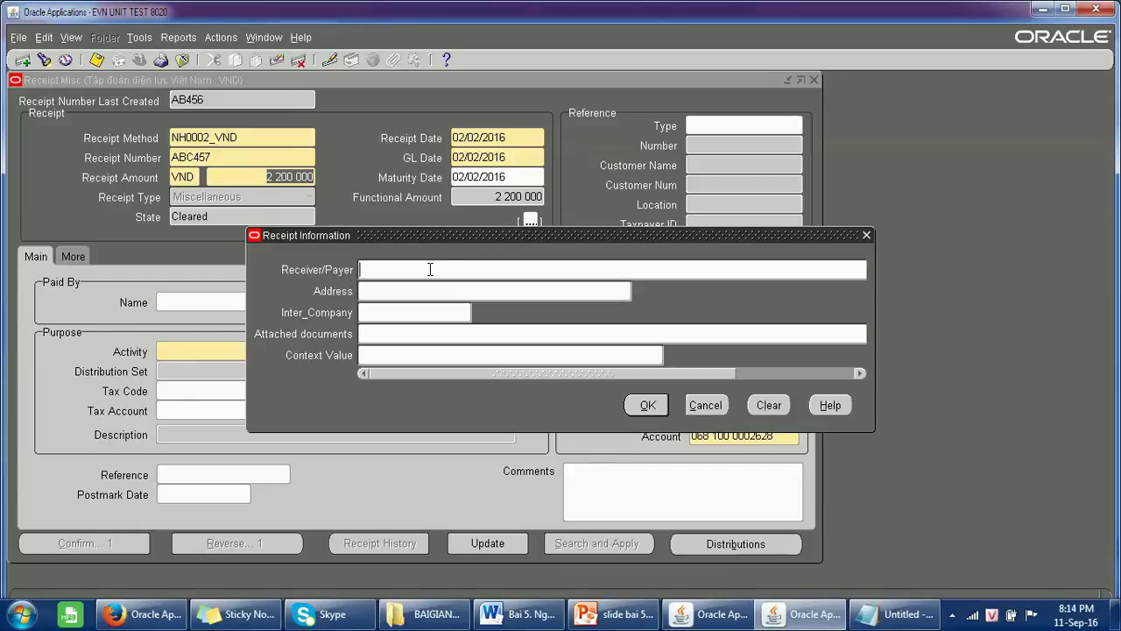
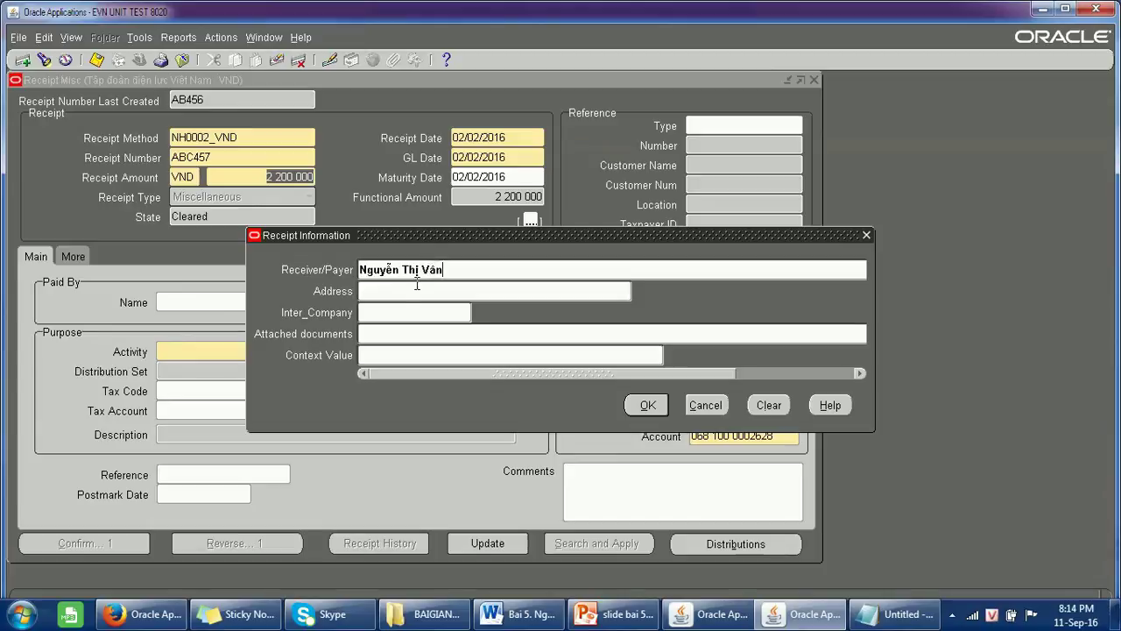
Step: Enter the payer's name and the address 'Hà nội' in Receipt Information
click(409, 295)
text(Hà Nộ)
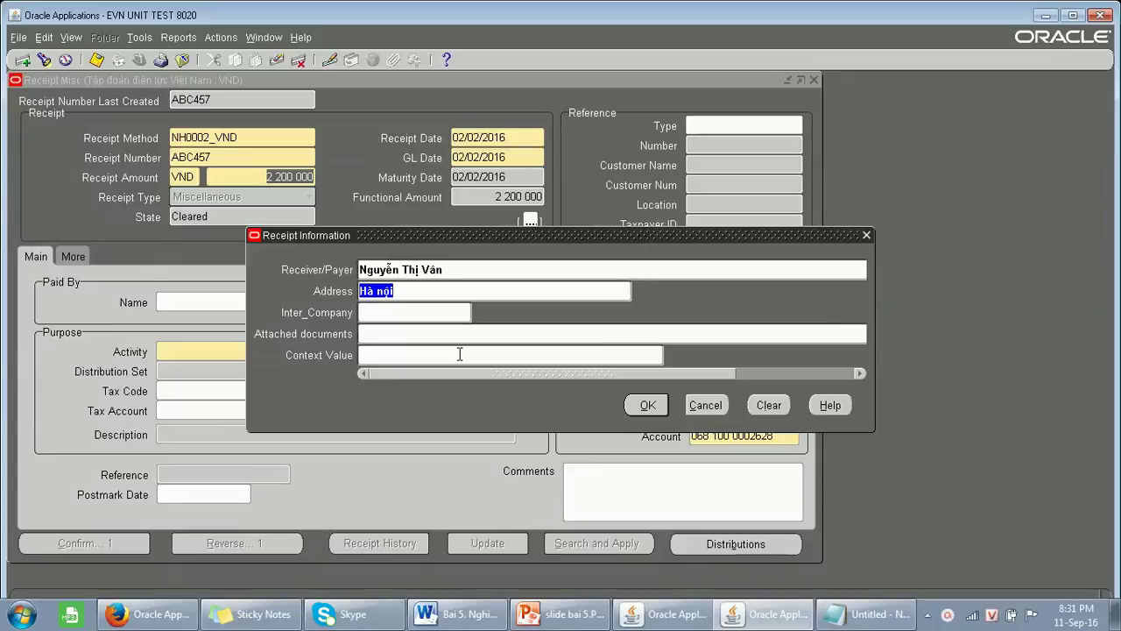
click(460, 354)
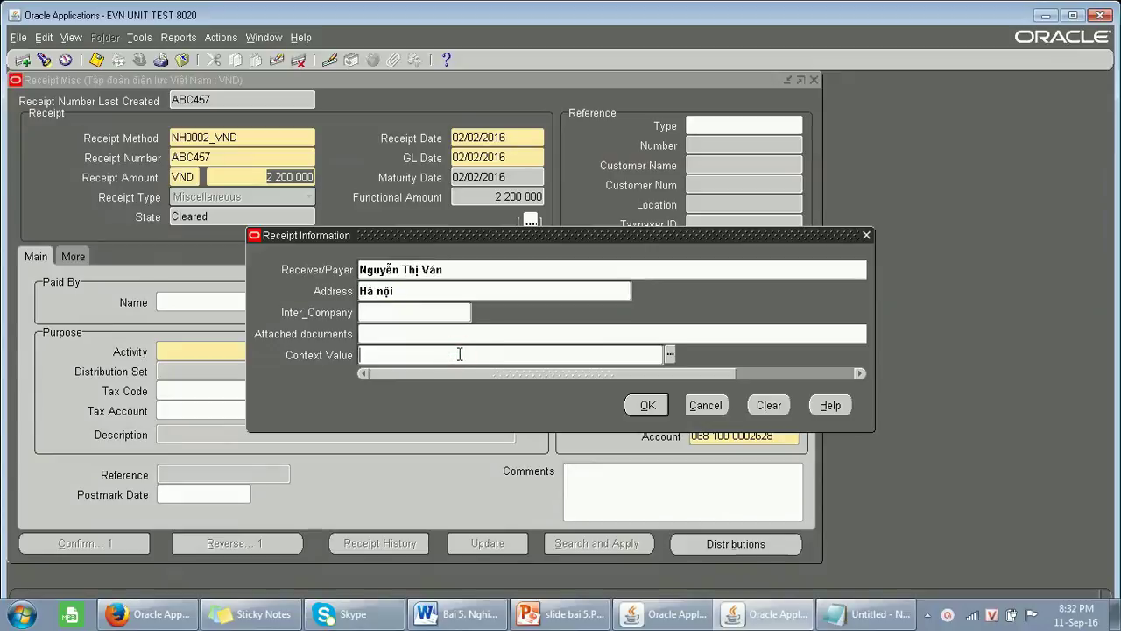
Step: Choose the 'Receipt Infomation' context, then enter series KH/2016 and invoice 23456 dated 01/01/2016
click(669, 355)
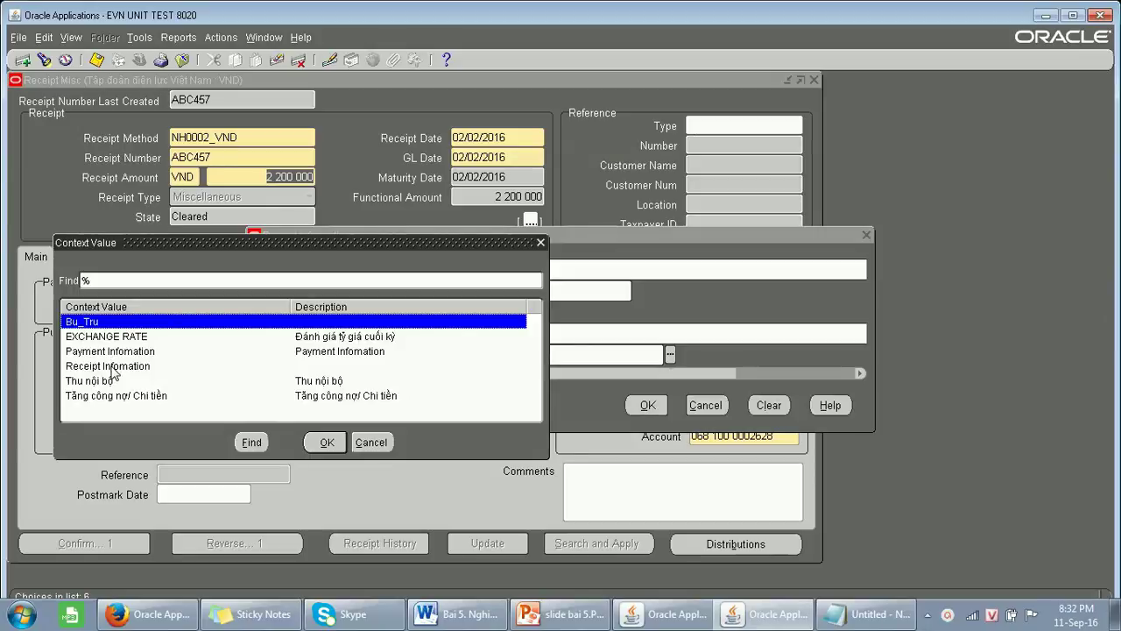
click(111, 368)
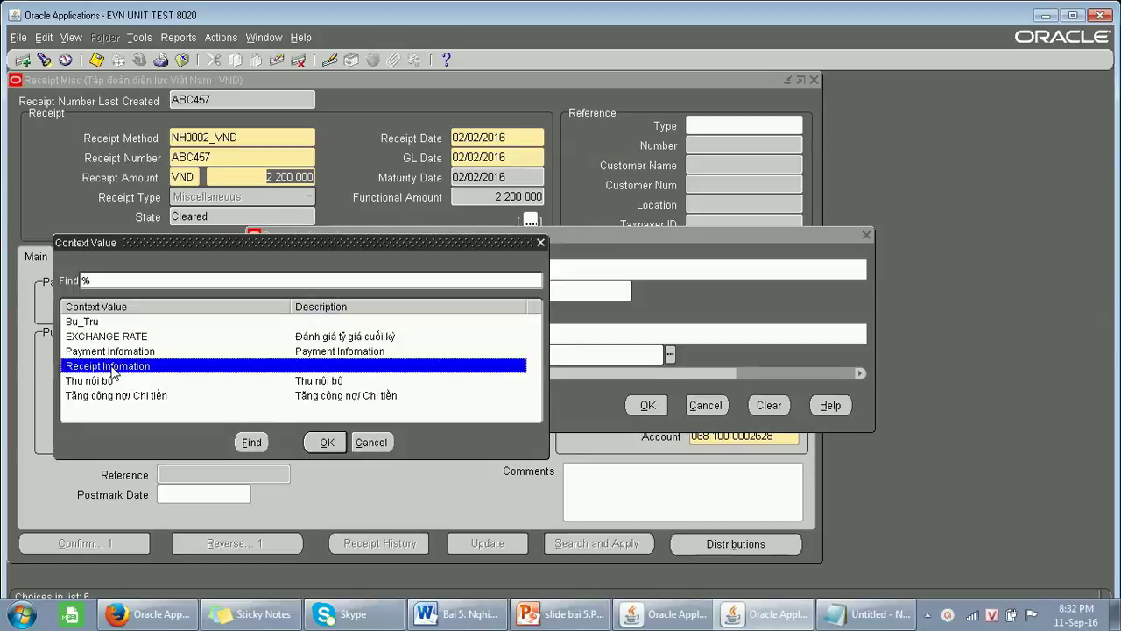
click(323, 443)
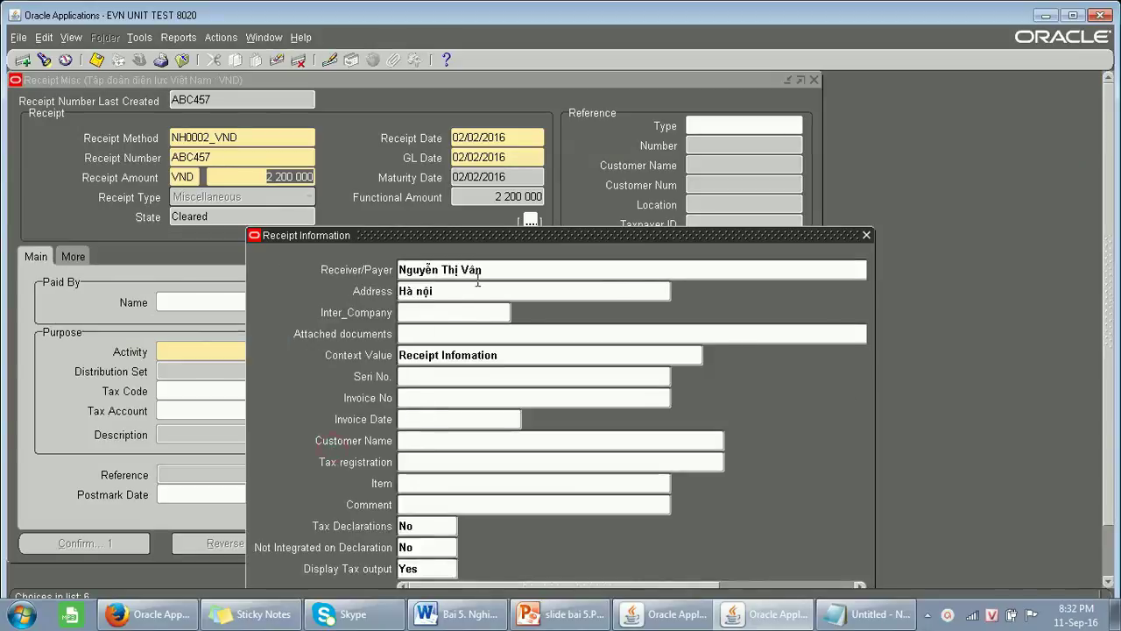
drag(475, 235, 483, 196)
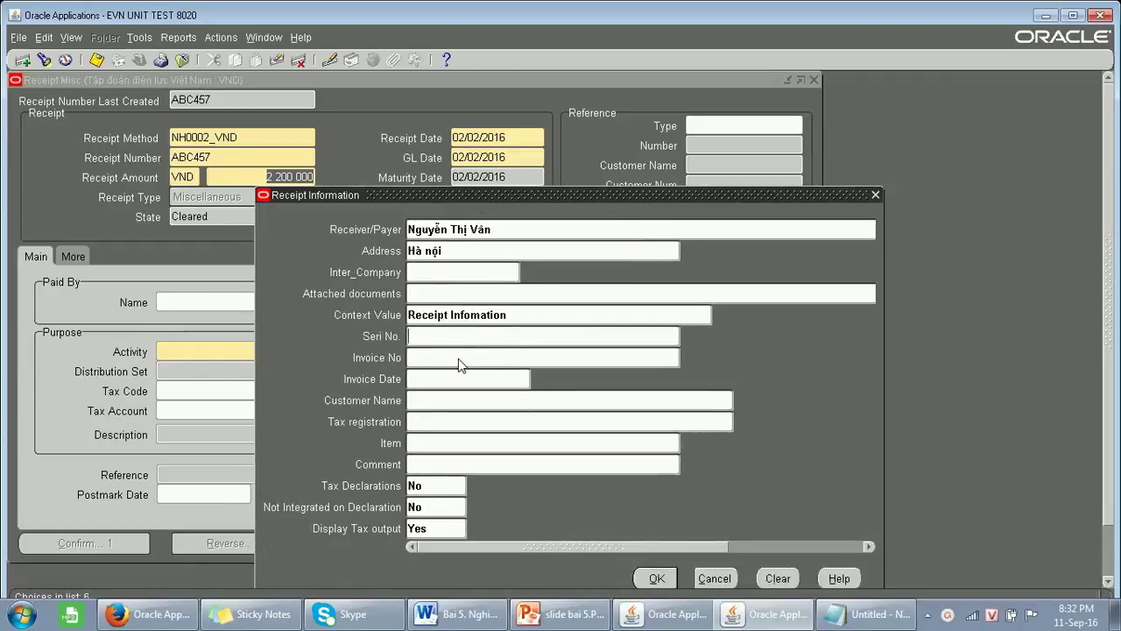
text(KH/2011)
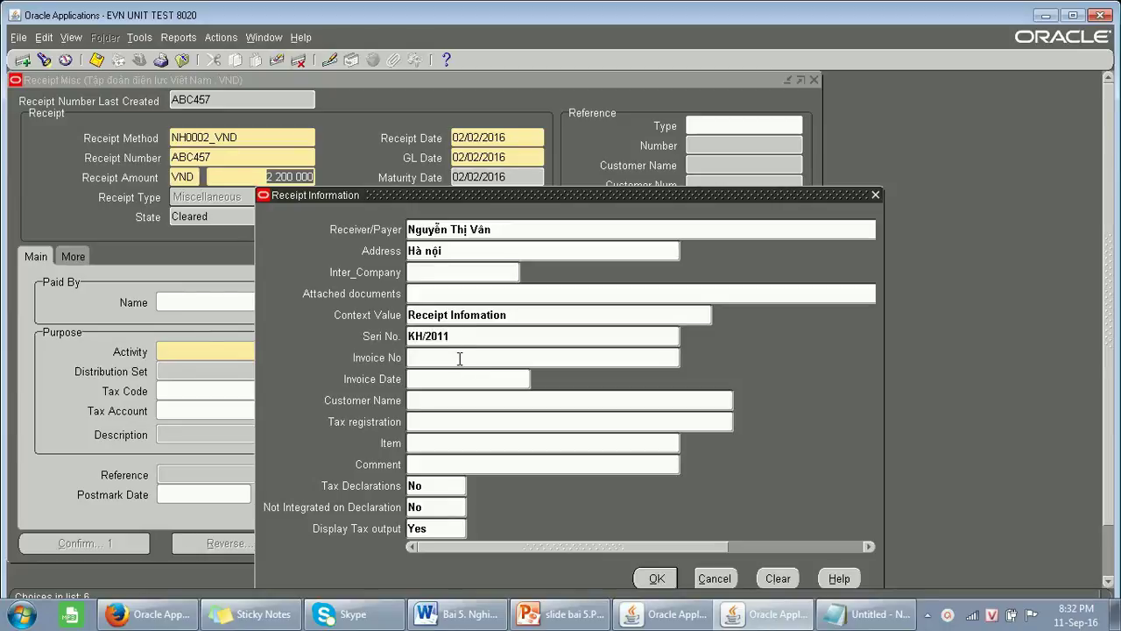
key(BackSpace)
text(6)
click(459, 358)
text(2345)
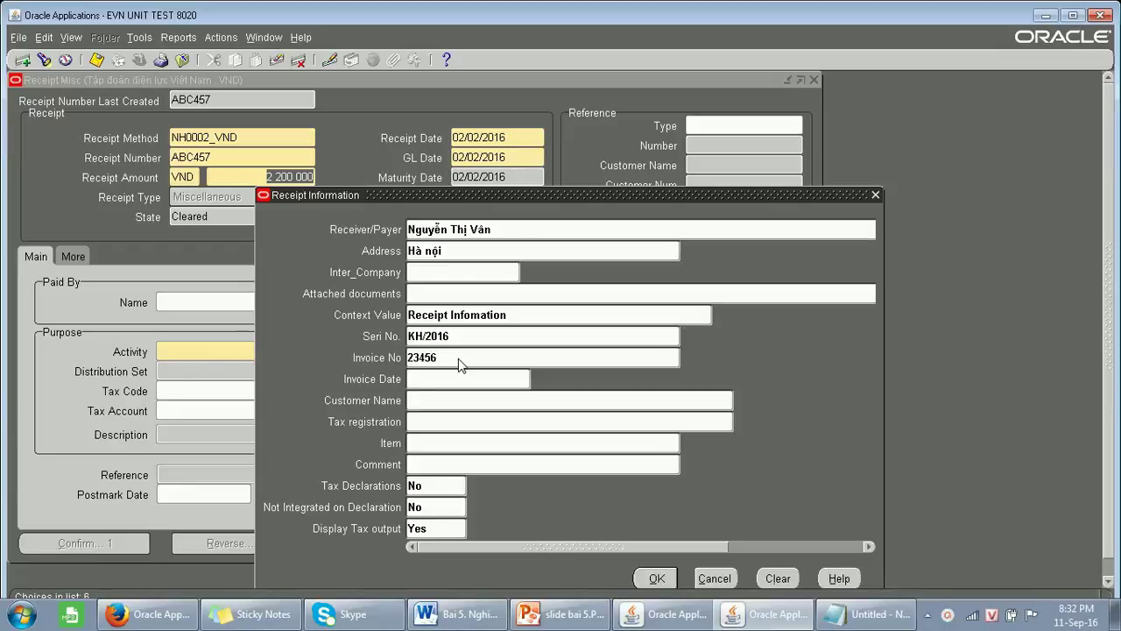
text(01/01/2016)
key(Tab)
Step: Enter customer 'Công ty ABC', the tax registration number, item HSMT and comment CK, then accept
text(Công ty ABC)
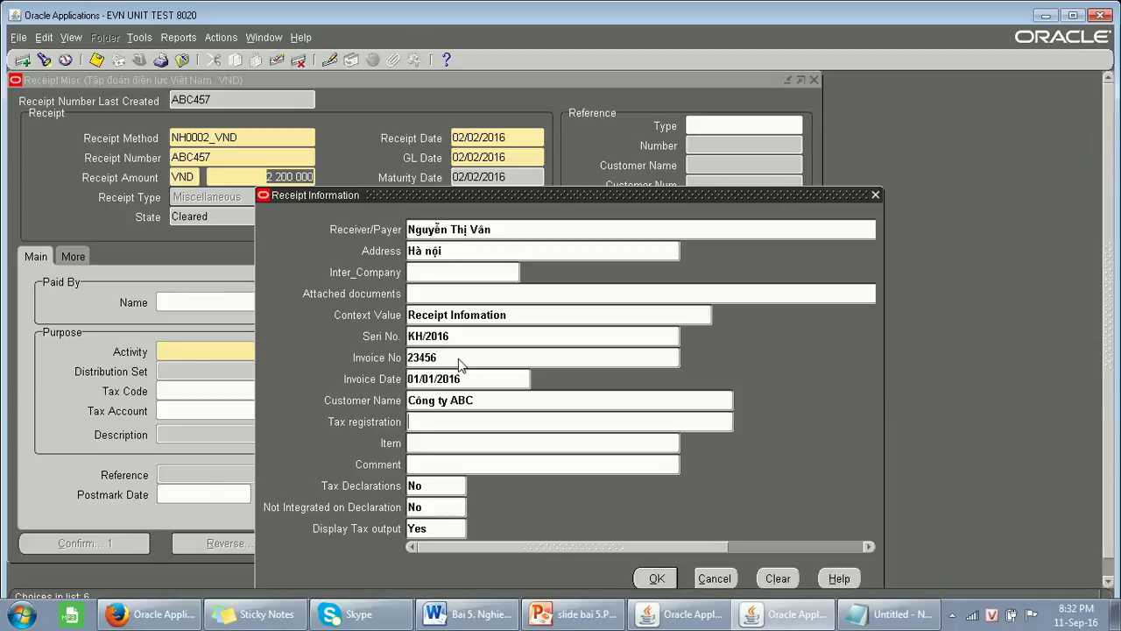
key(Tab)
text(00902678)
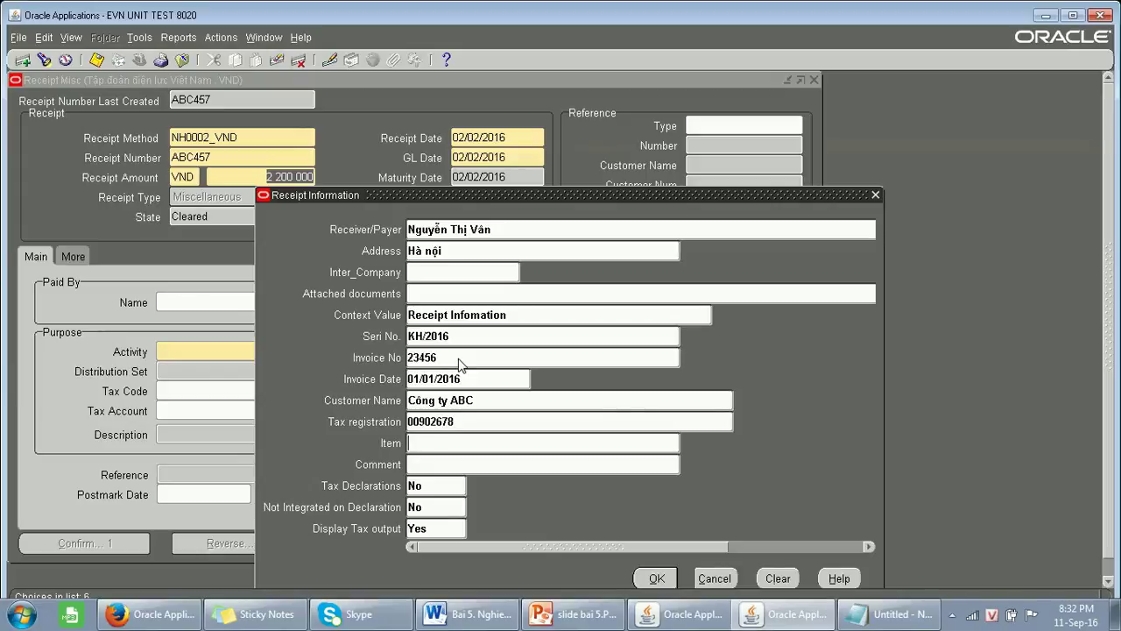
text(HSMT)
key(Tab)
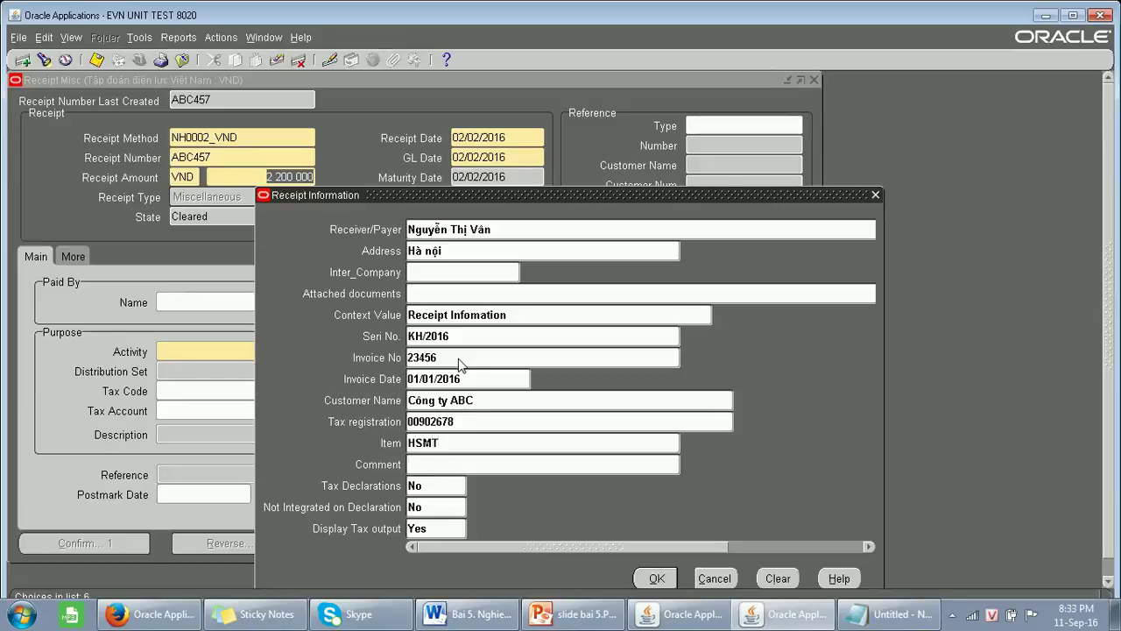
text(CK)
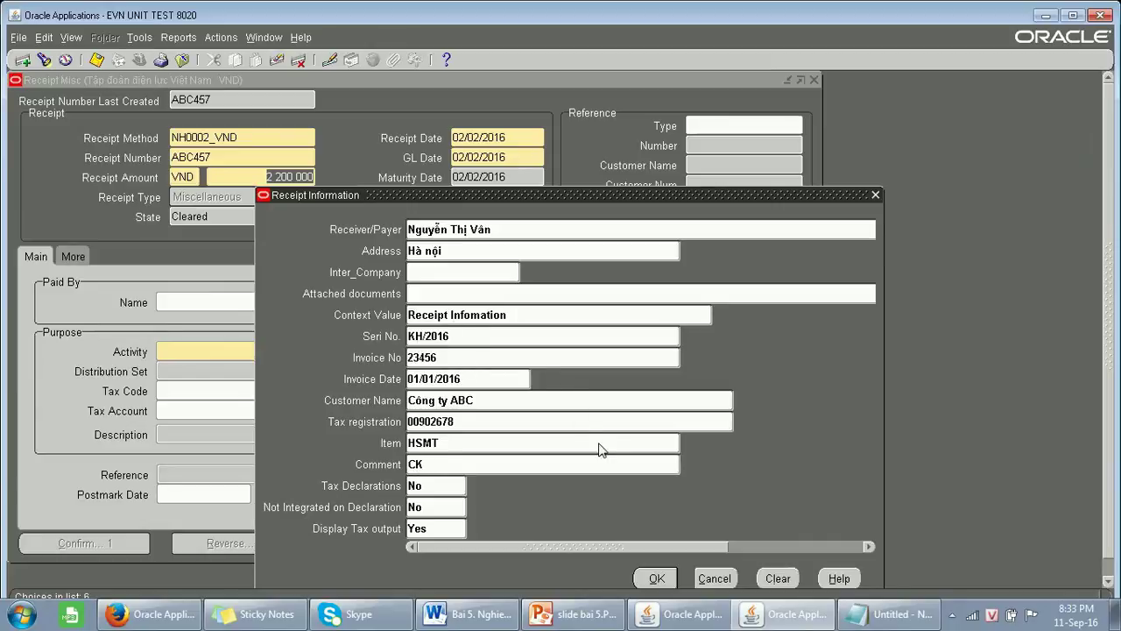
click(659, 578)
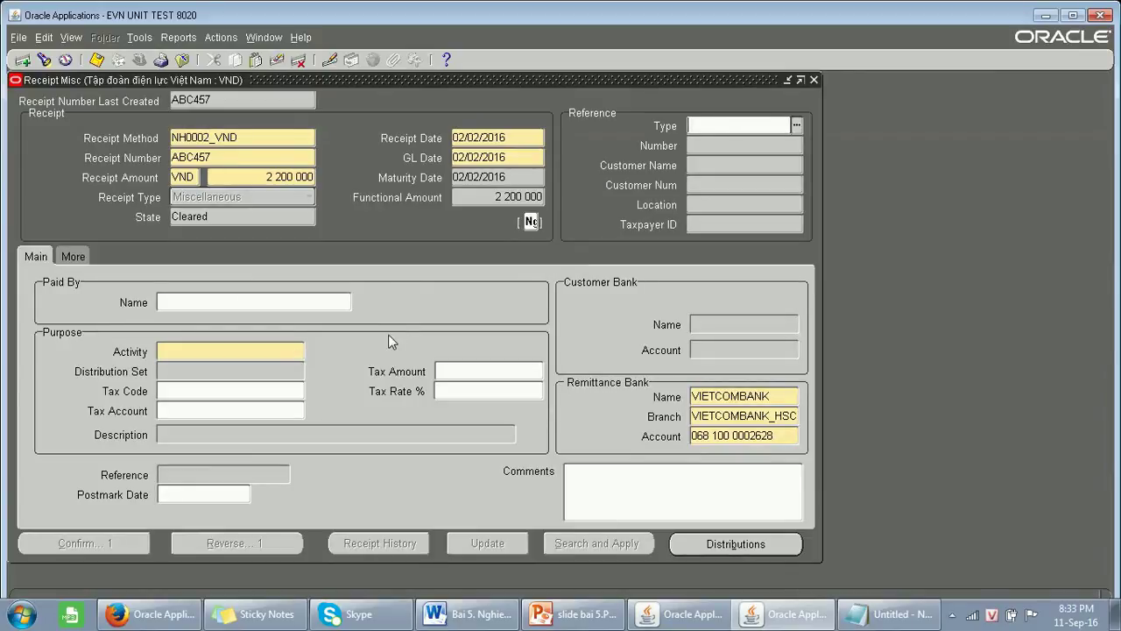
Step: Choose 'Bán HST' from the Activities list as the receipt activity
click(303, 350)
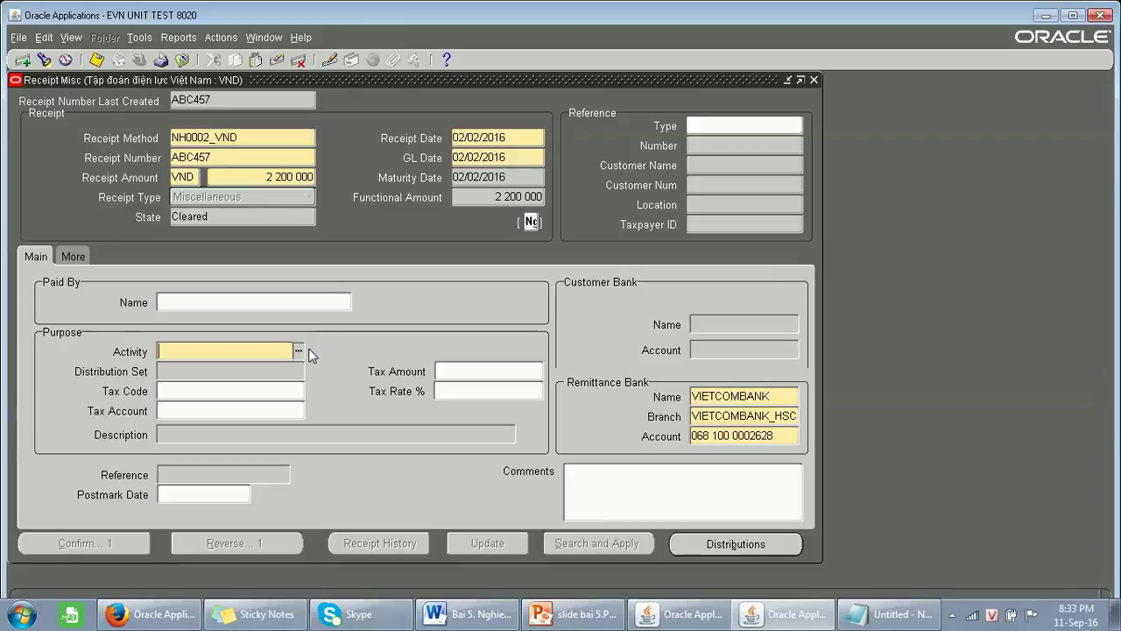
click(298, 351)
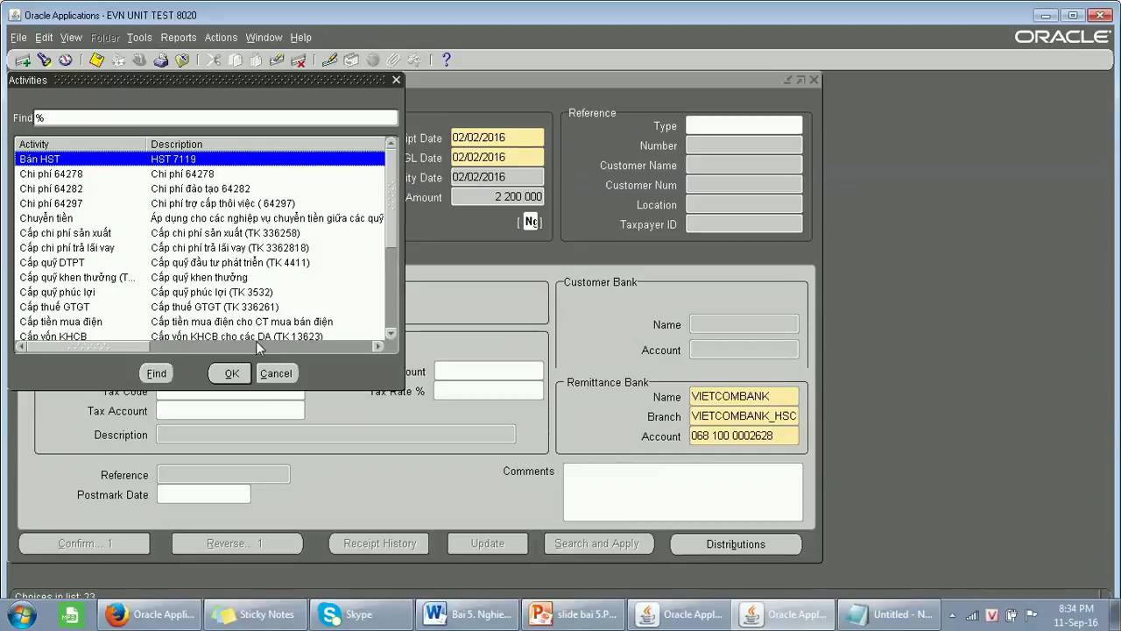
click(232, 374)
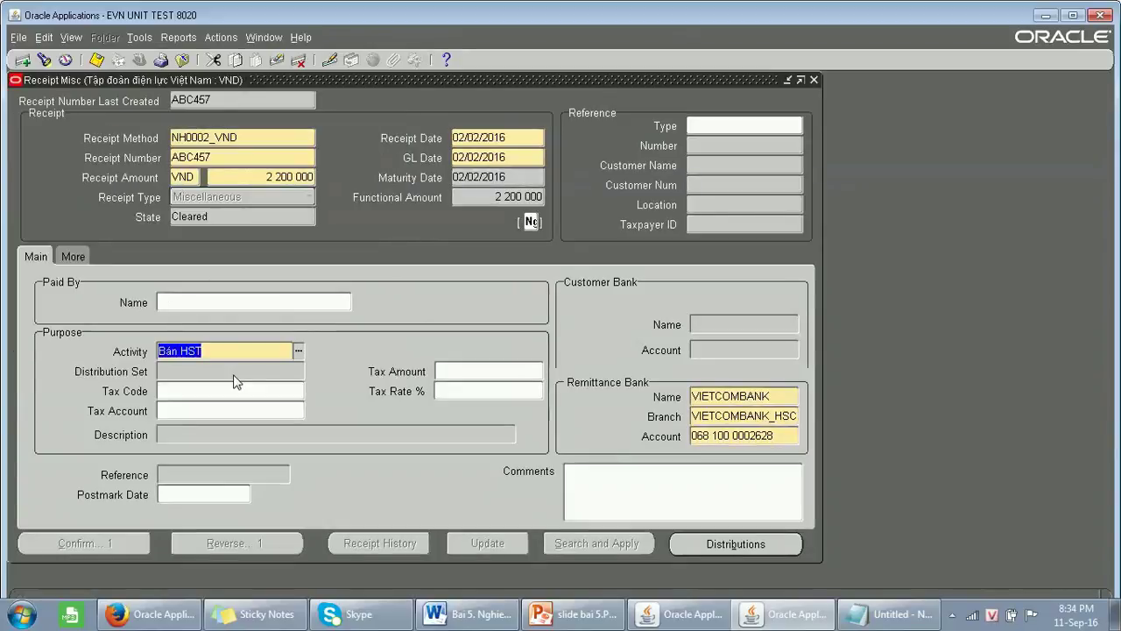
key(Tab)
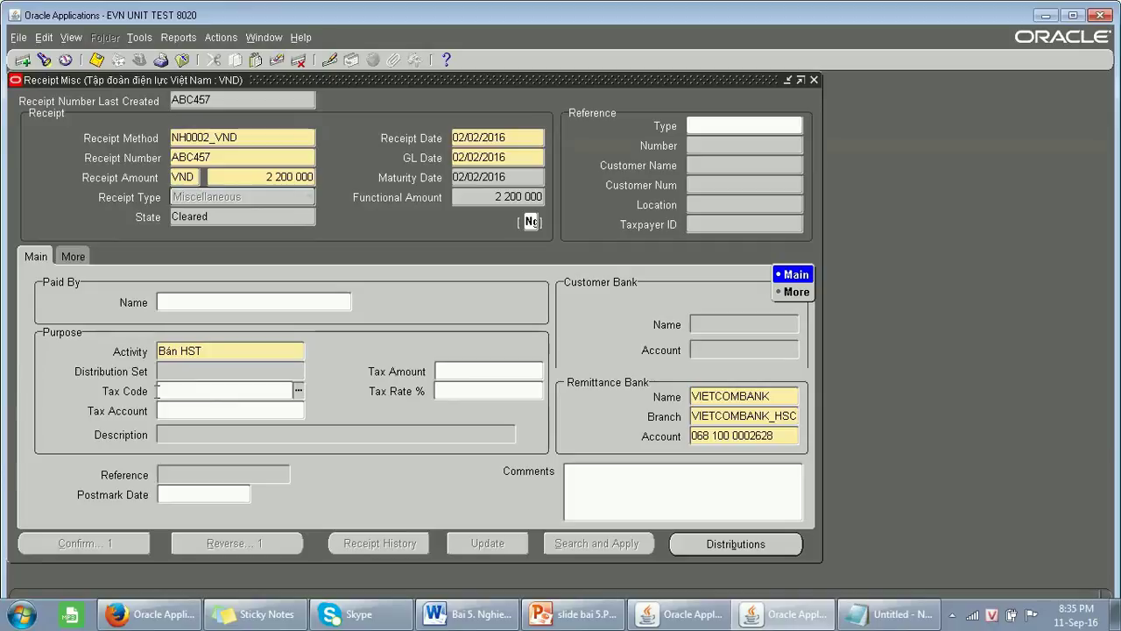
Step: Apply tax code VAT10-CM so the 10% tax amount fills in
click(299, 389)
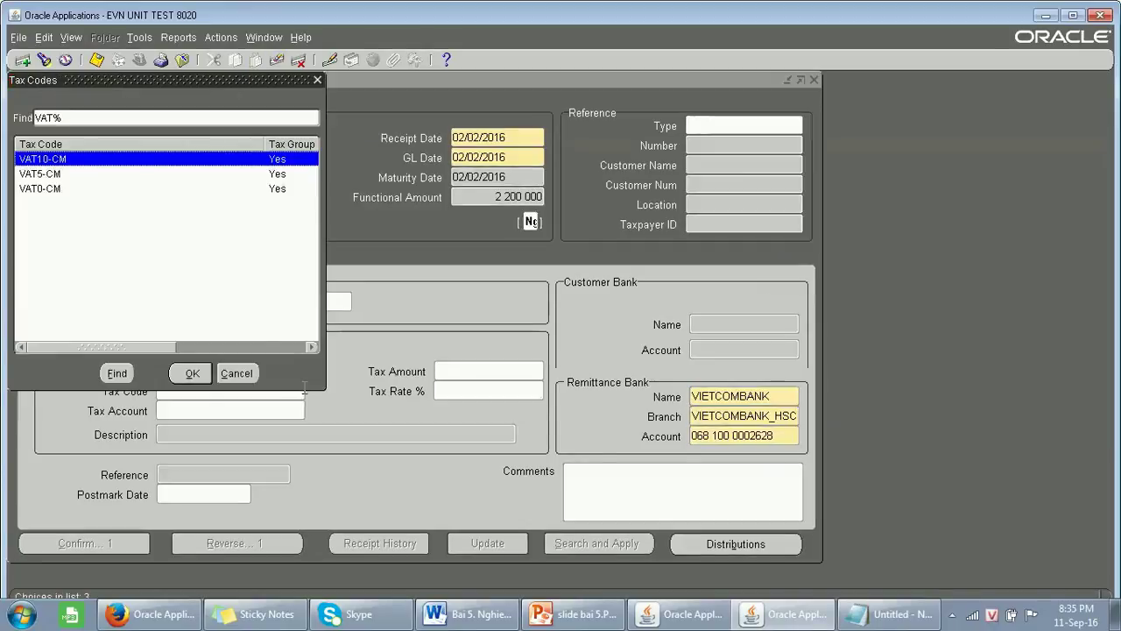
click(200, 373)
key(Tab)
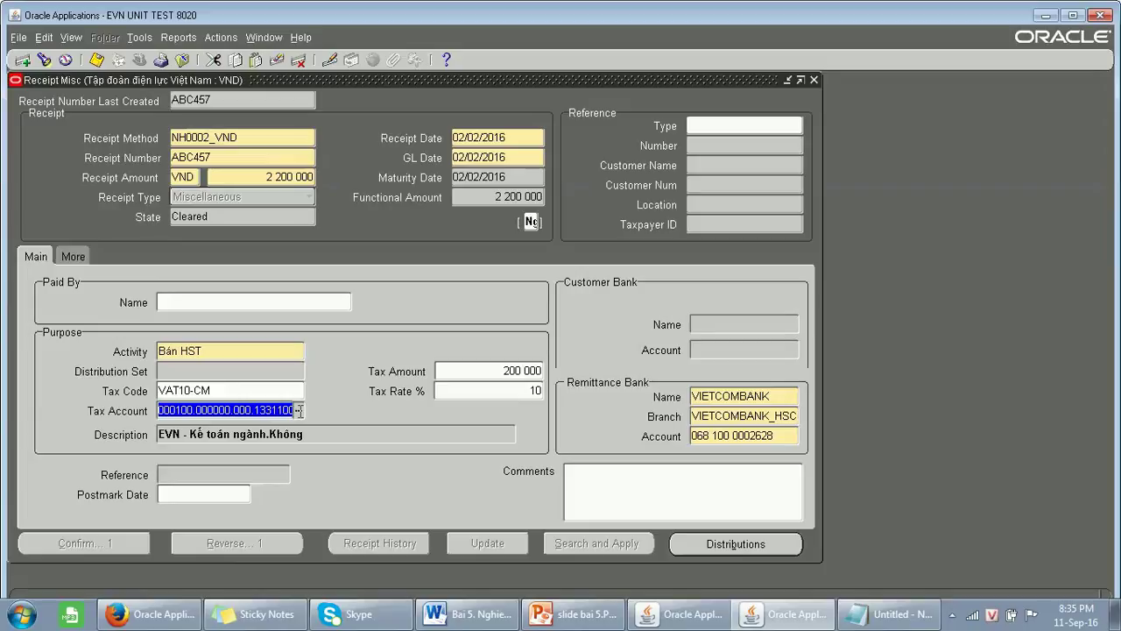
Step: Change the tax account's account segment to 333111
click(299, 410)
double_click(406, 279)
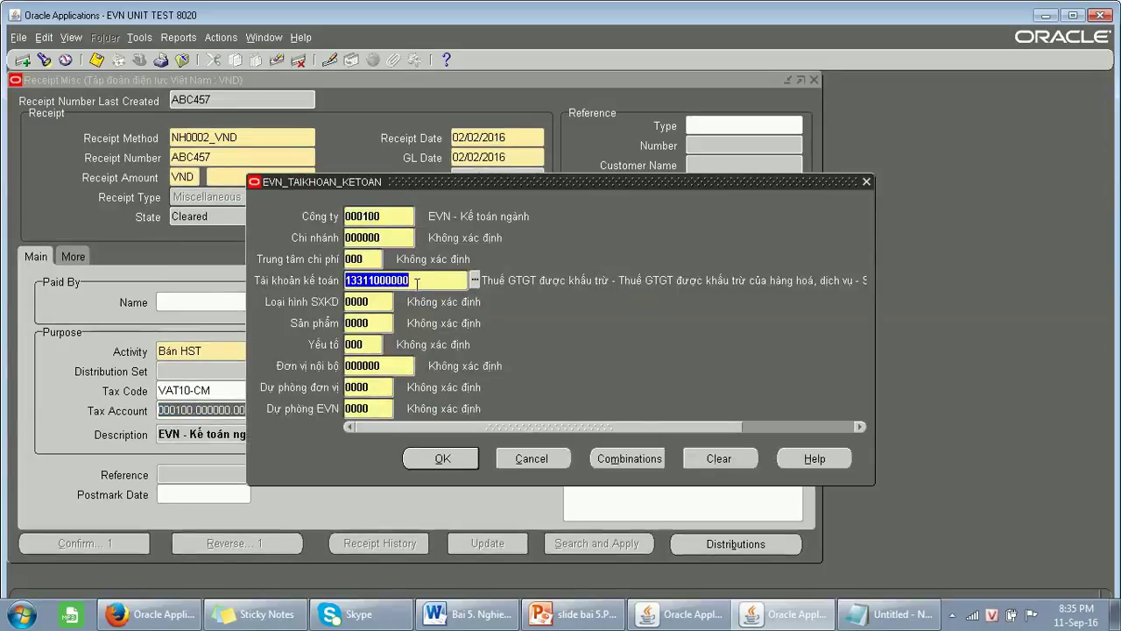
text(333111)
click(447, 457)
key(Tab)
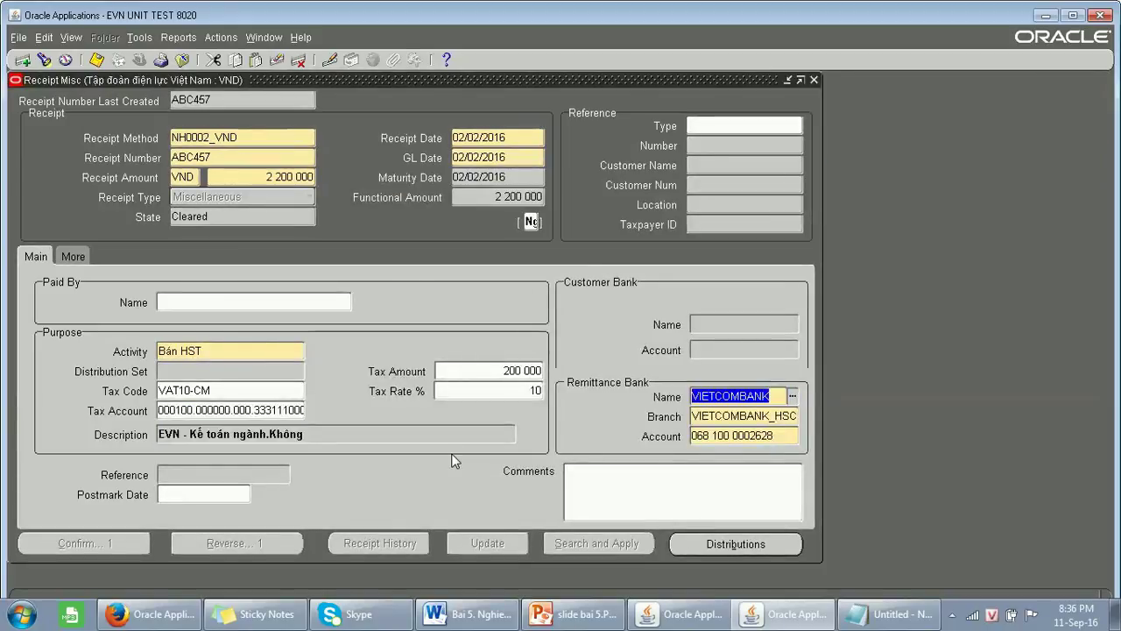
Step: Check the 200 000 tax amount and 10% rate, then enter comment 'Thu tiền bán HSMT'
click(492, 370)
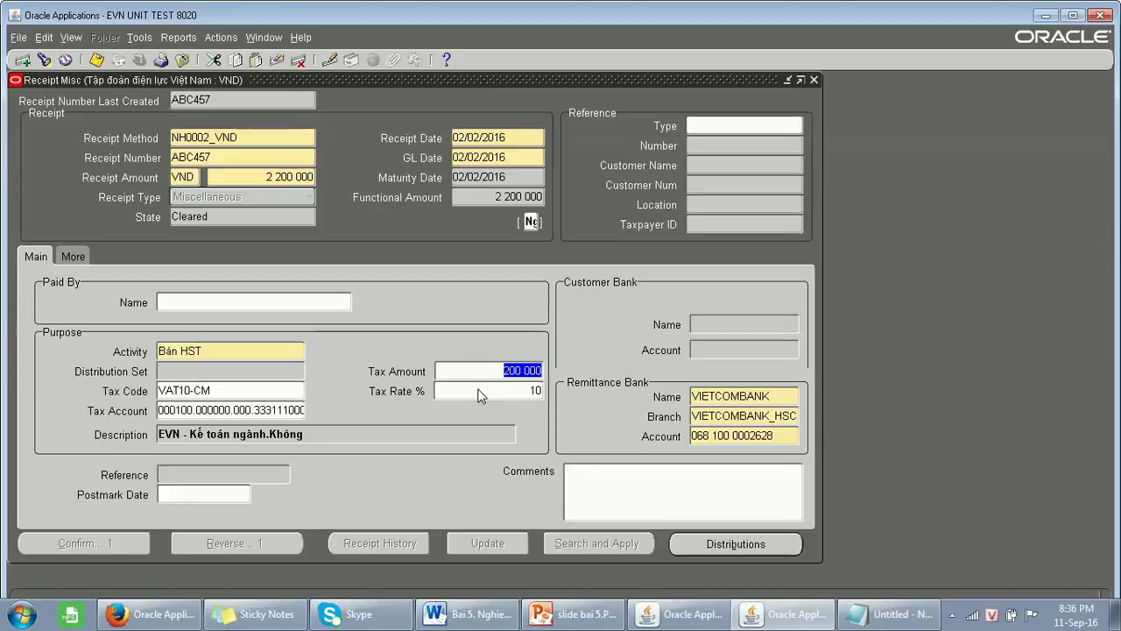
click(479, 396)
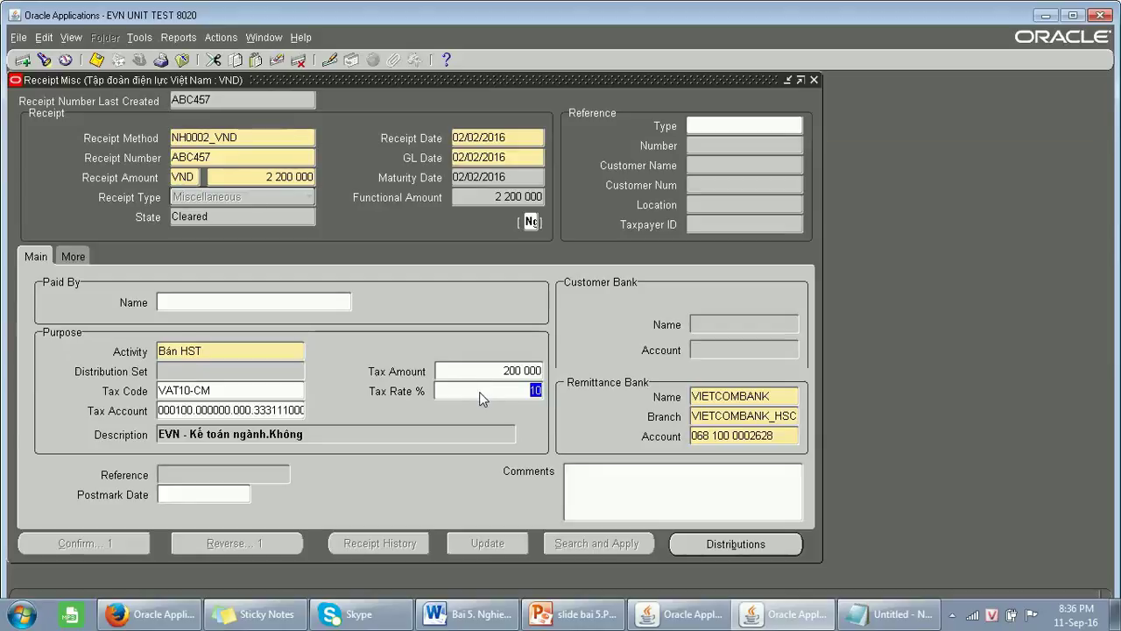
key(ctrl+Tab)
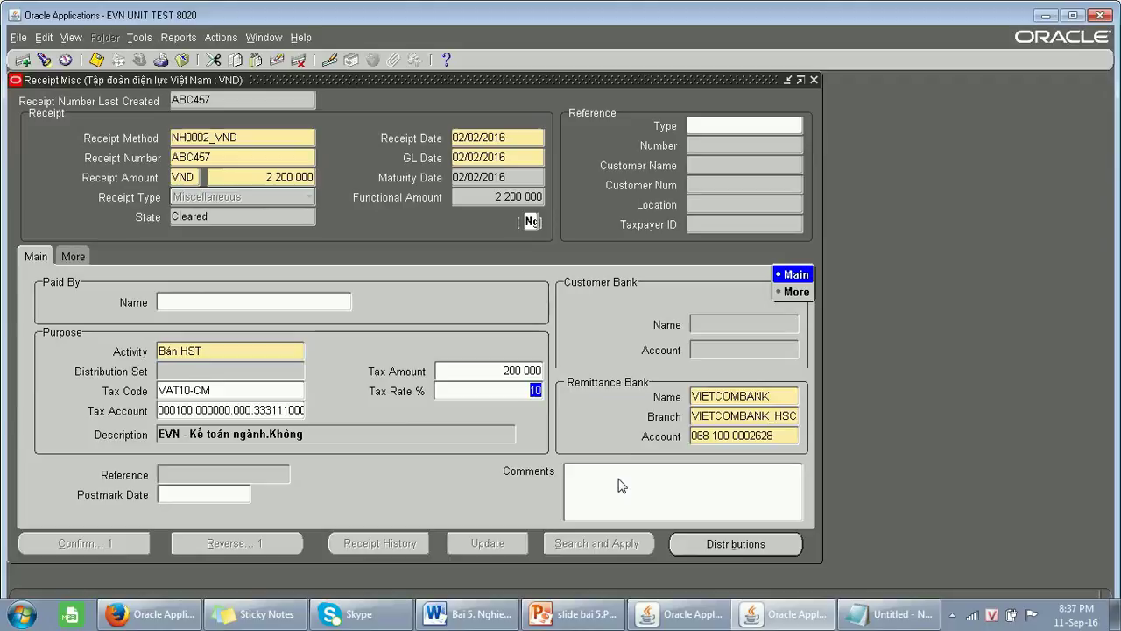
key(Escape)
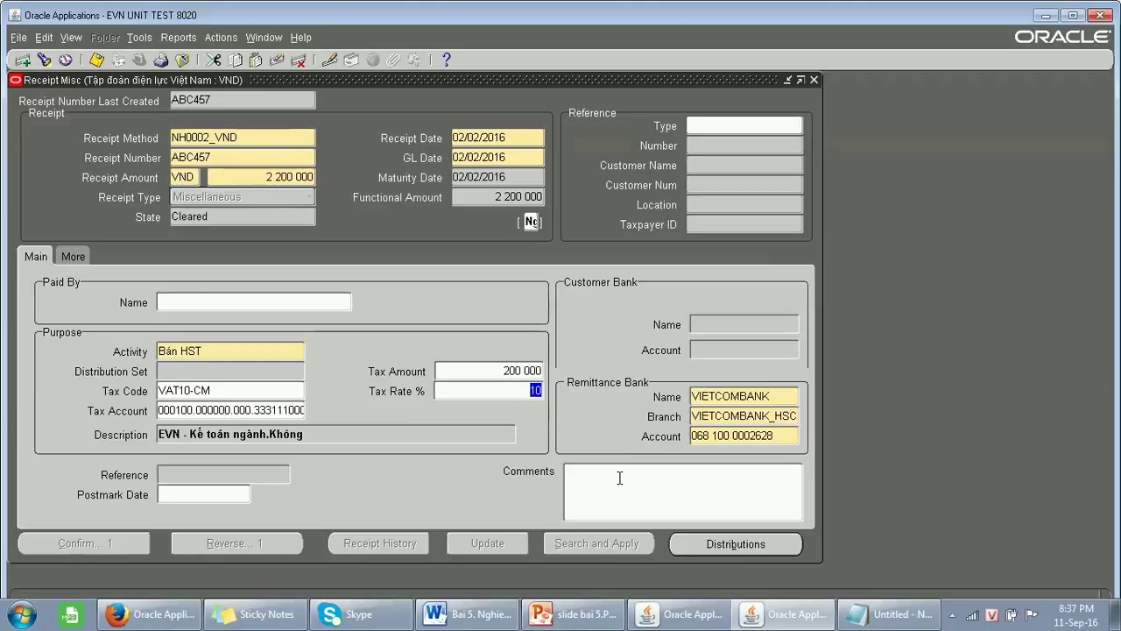
key(Tab)
key(Tab)
key(Tab)
key(Tab)
key(Tab)
key(Tab)
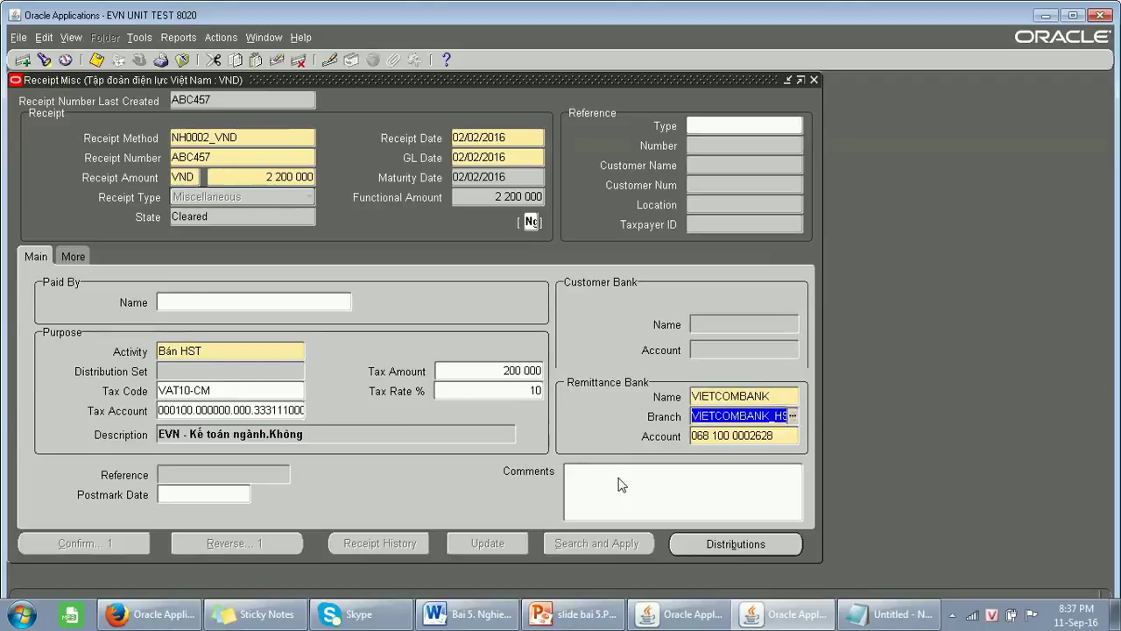
text(Thu tie)
text(n bán HSMT)
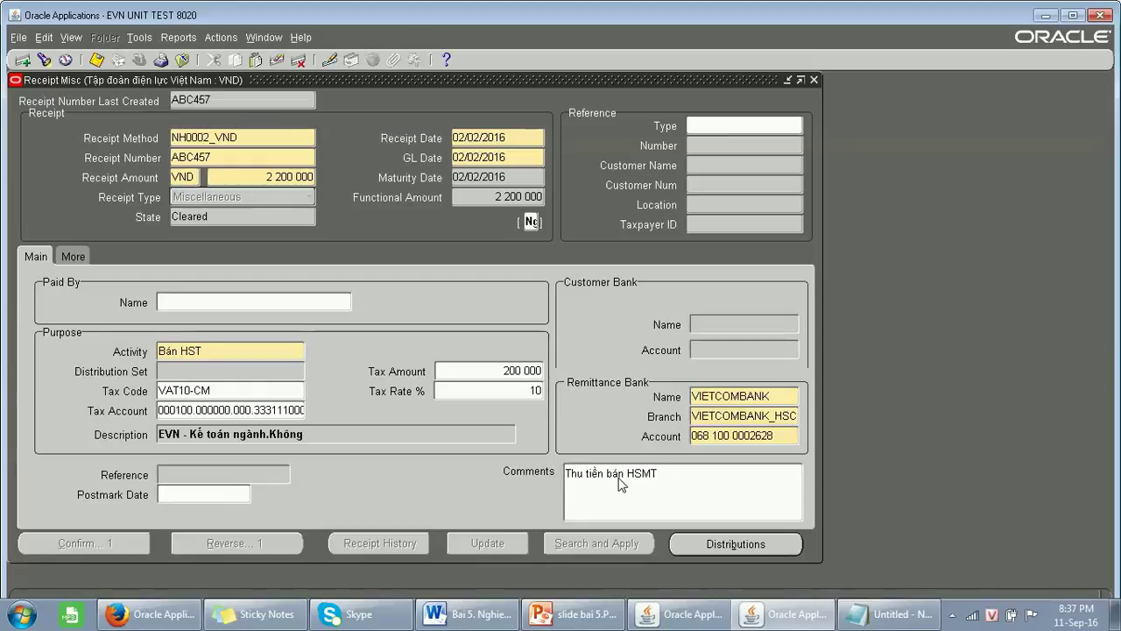
key(Tab)
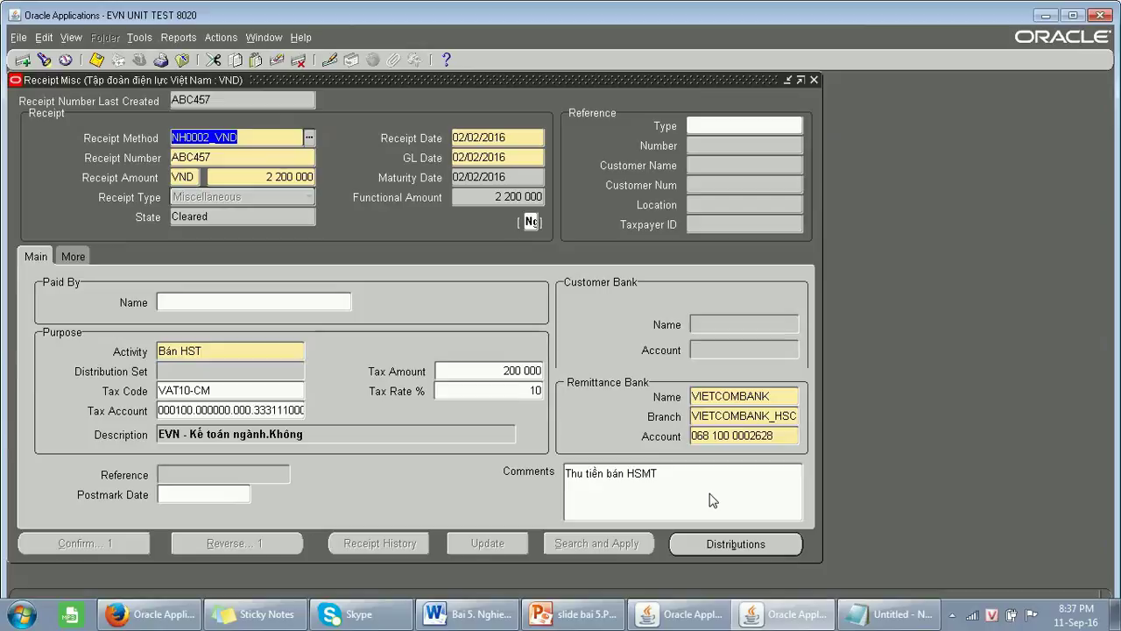
Step: Accept the 100%, 2 000 000 distribution to GL account 000100.000000.000.7119000000
click(721, 544)
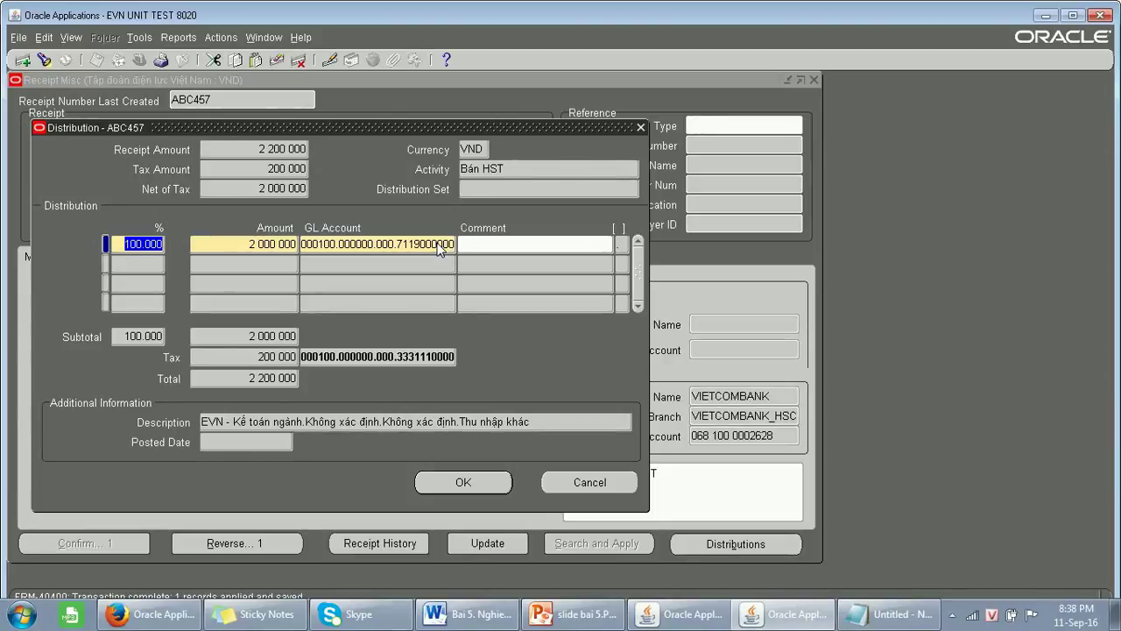
key(Tab)
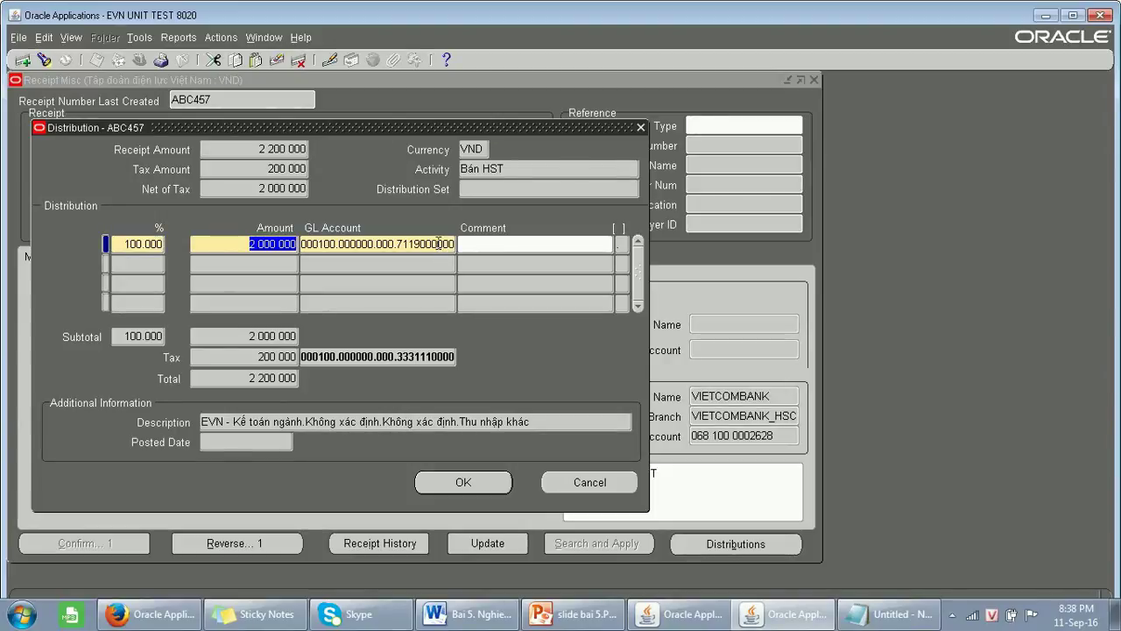
key(Tab)
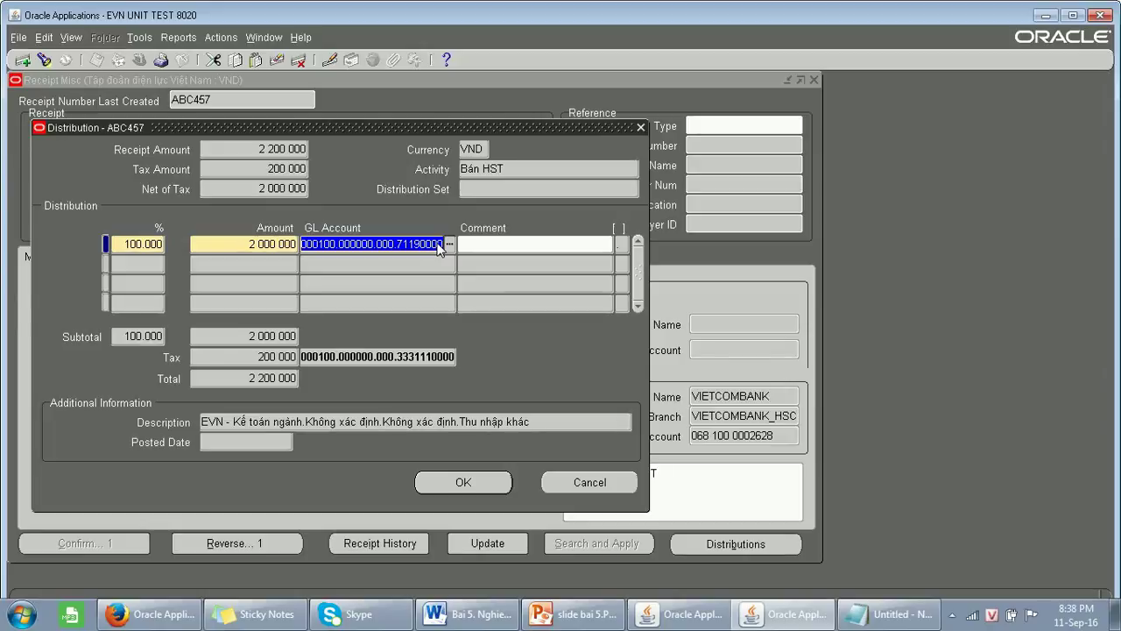
click(448, 246)
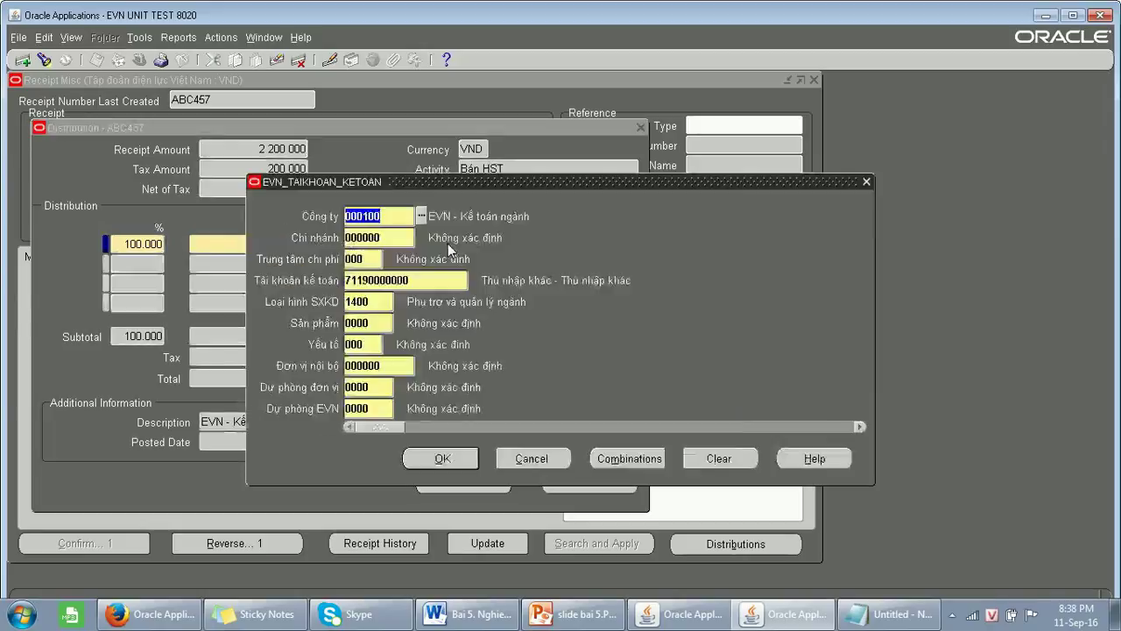
click(440, 458)
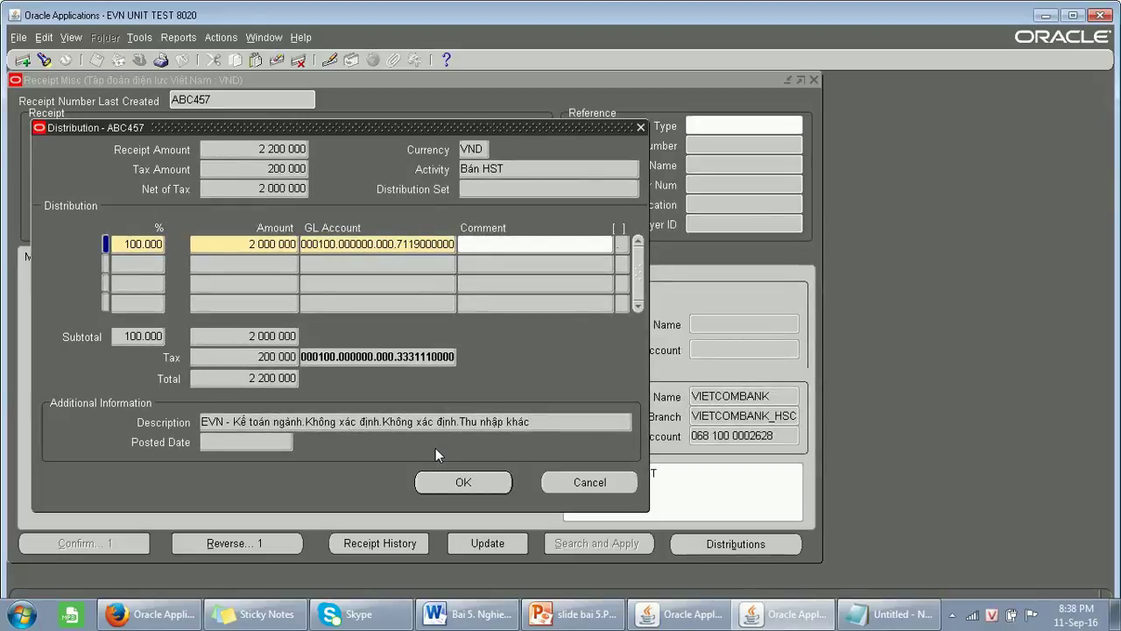
click(467, 483)
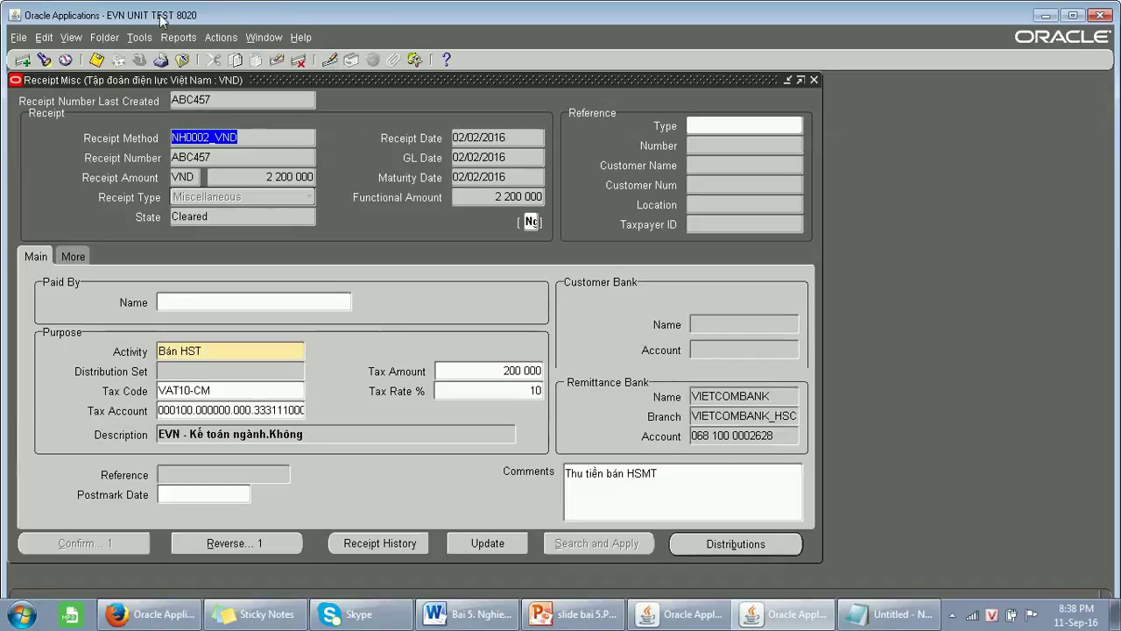
Step: Run Create Draft Accounting from the Tools menu for ABC457 and dismiss the success note
click(140, 38)
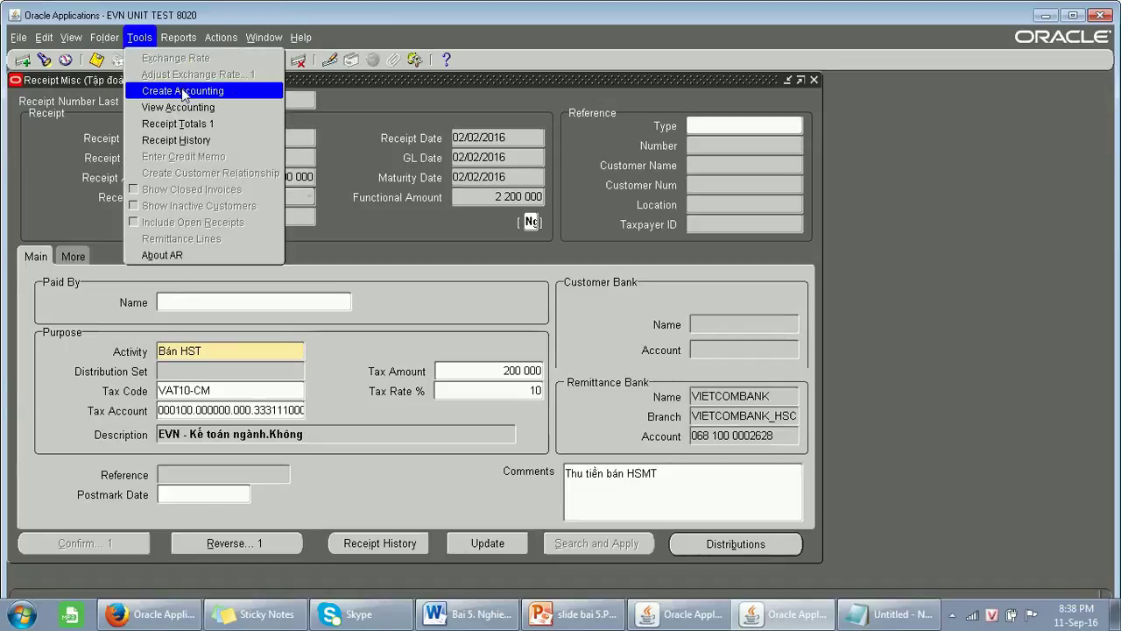
click(181, 90)
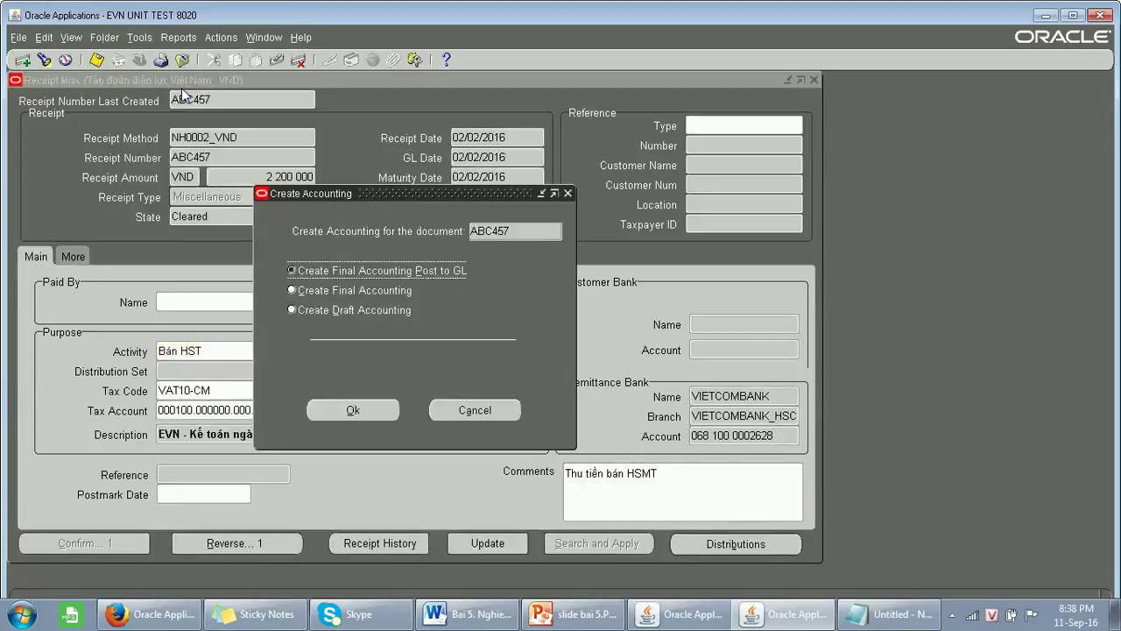
click(339, 308)
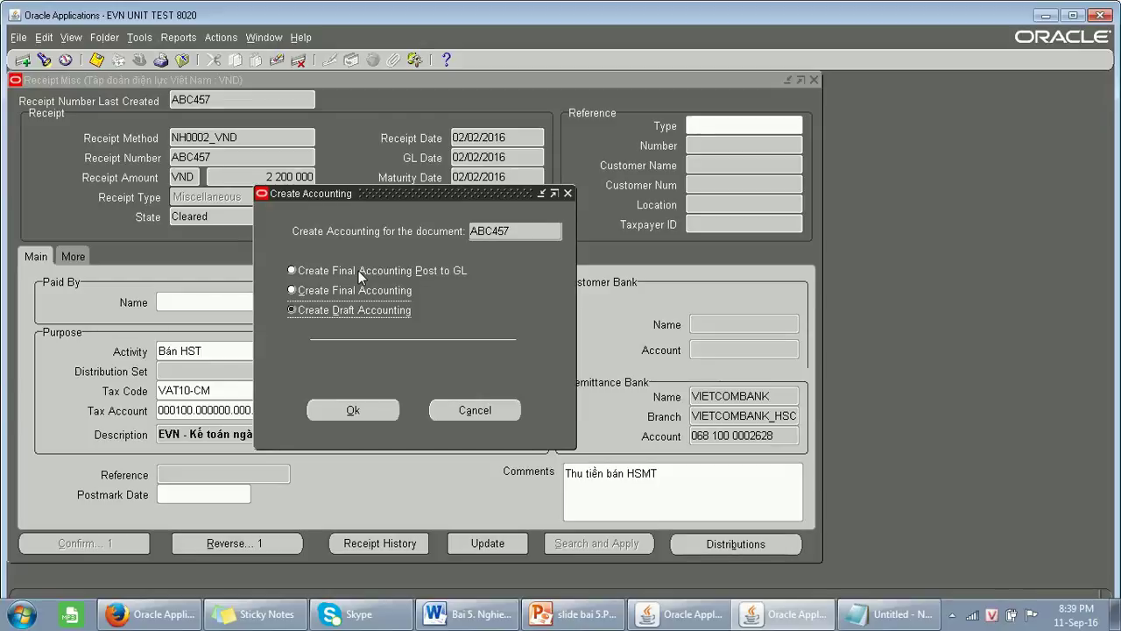
click(367, 410)
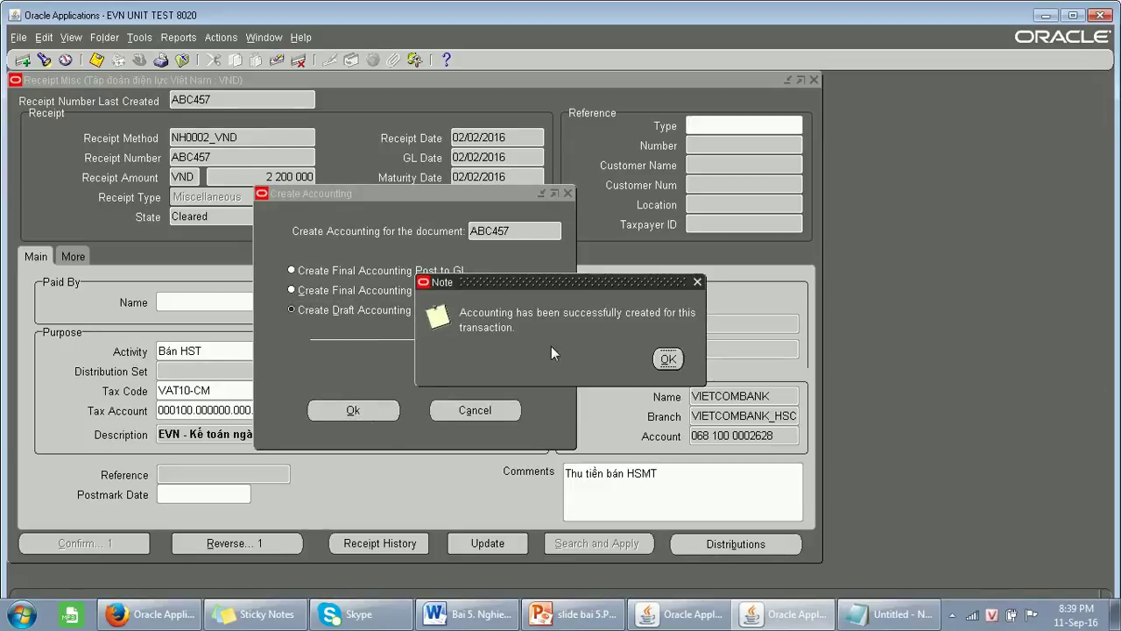
click(669, 359)
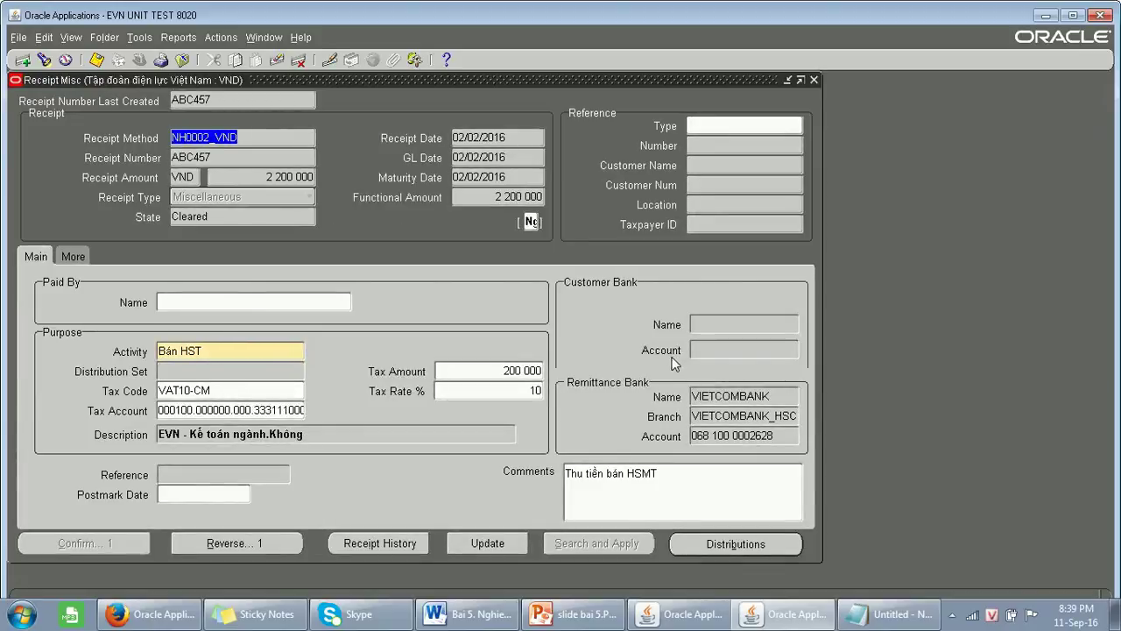
Step: Review ABC457's Subledger Journal Entry Lines via View Accounting, then return to the receipt
click(146, 40)
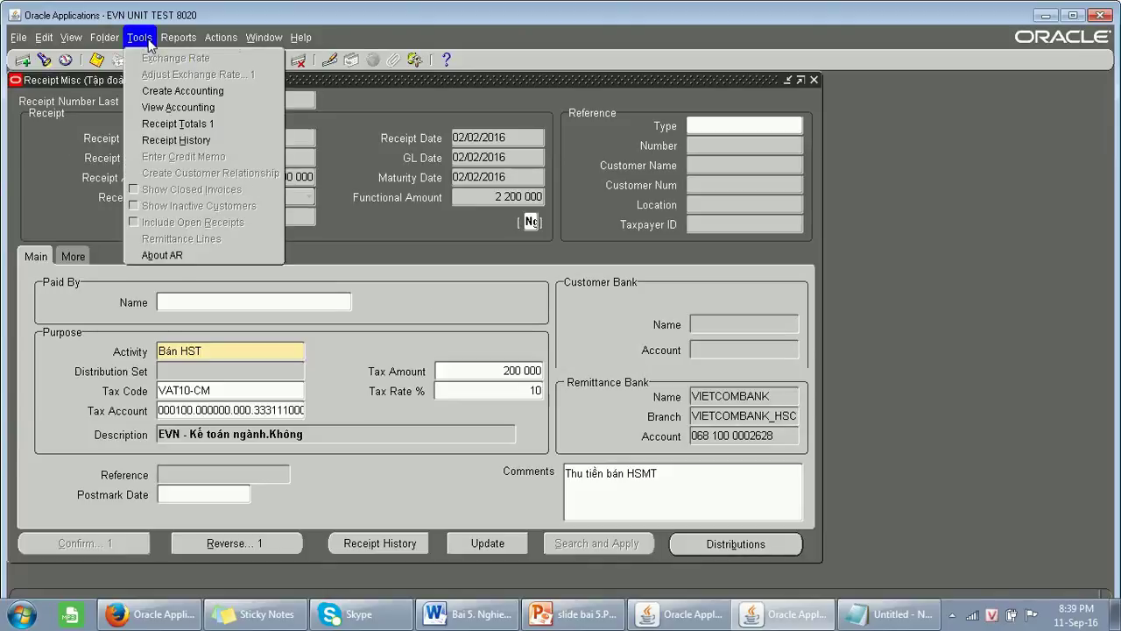
click(174, 106)
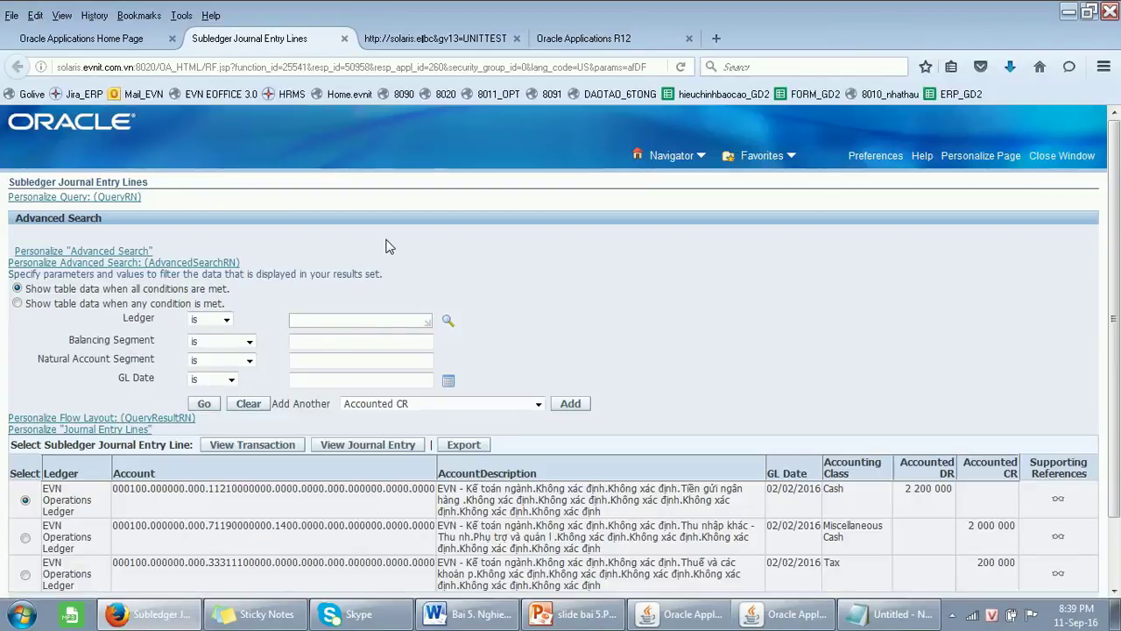
scroll(481, 340, down, 3)
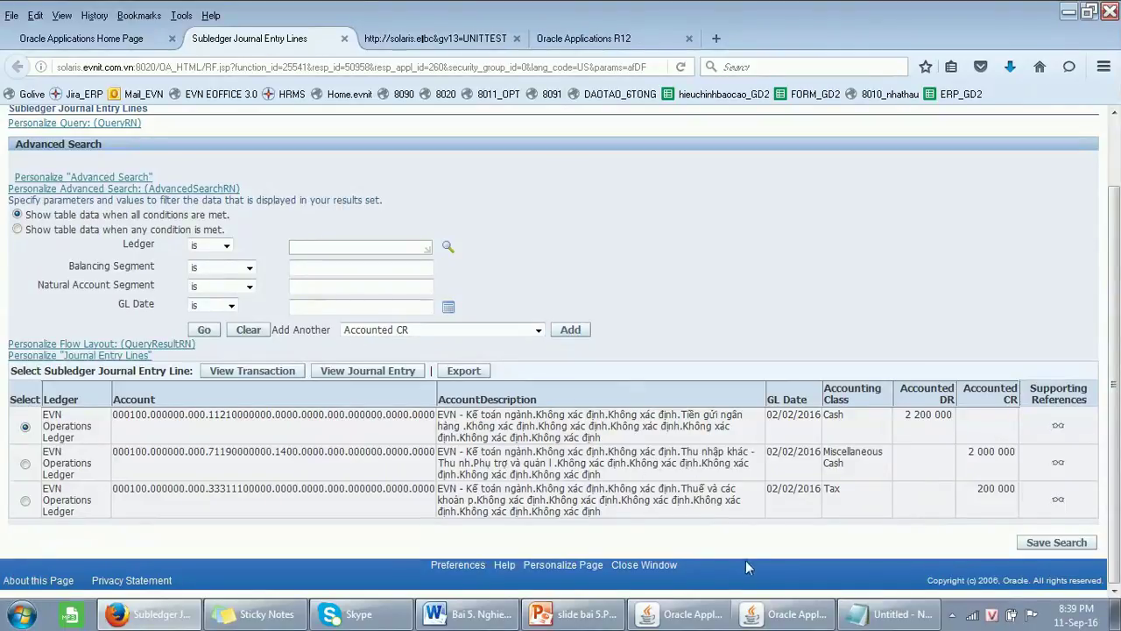
click(786, 615)
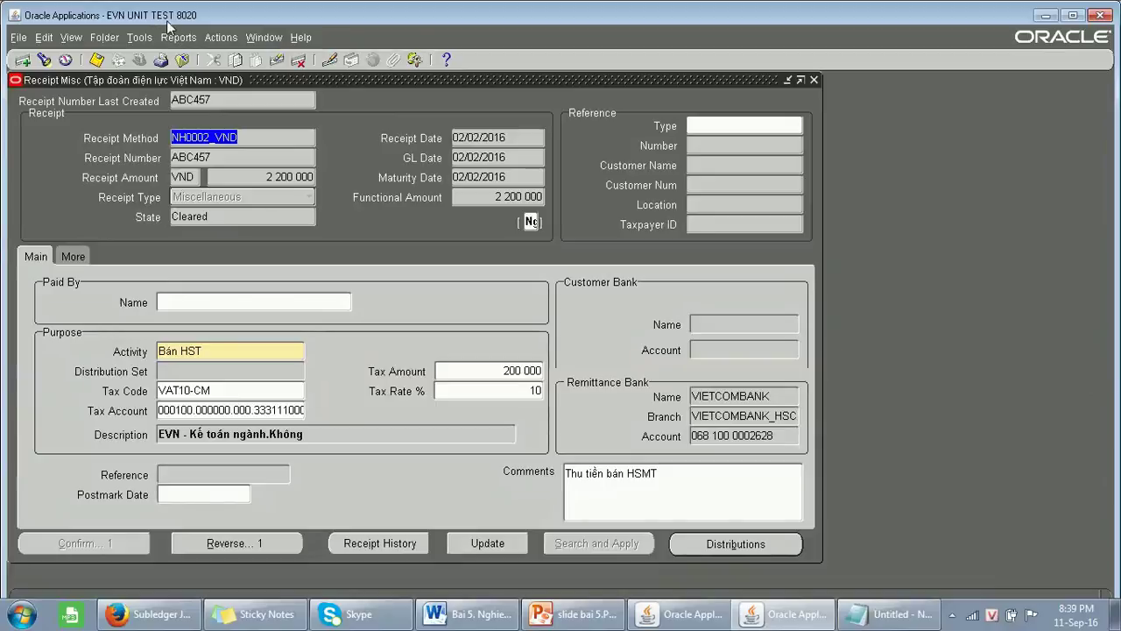
Step: Open the Phiếu thu ngân hàng report for ABC457 in Word, then present the final slide
click(176, 36)
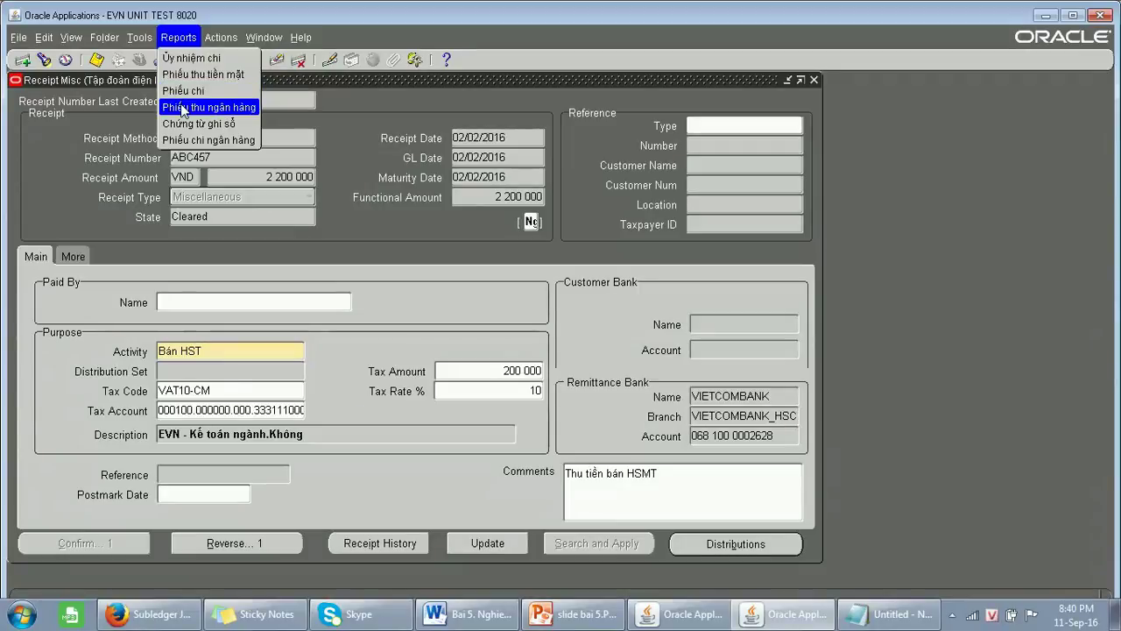
click(181, 106)
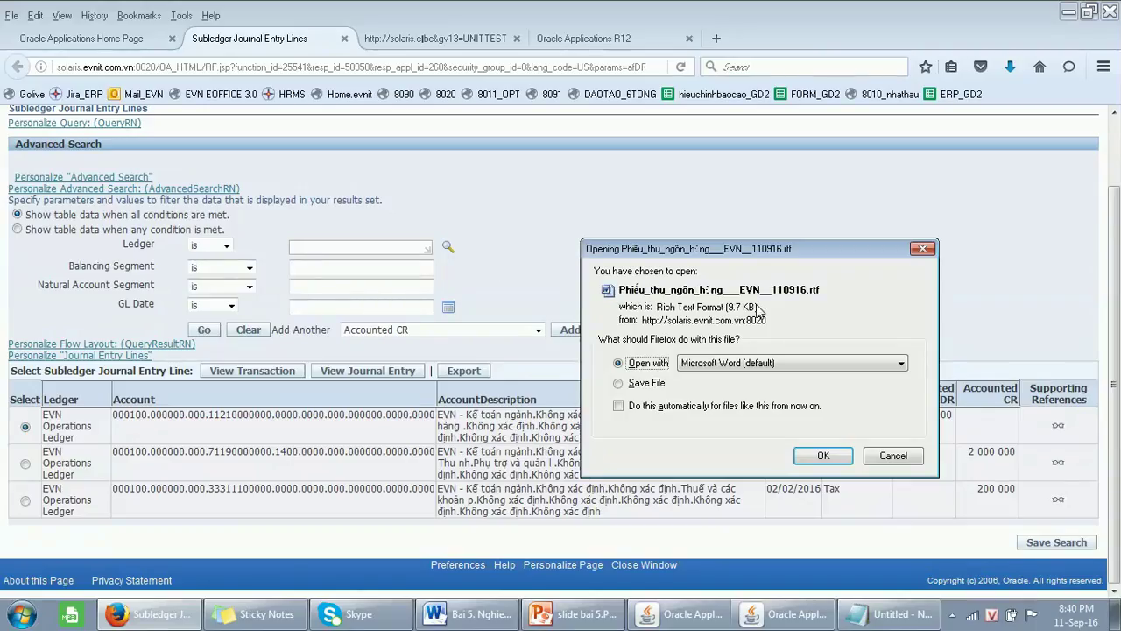
click(810, 453)
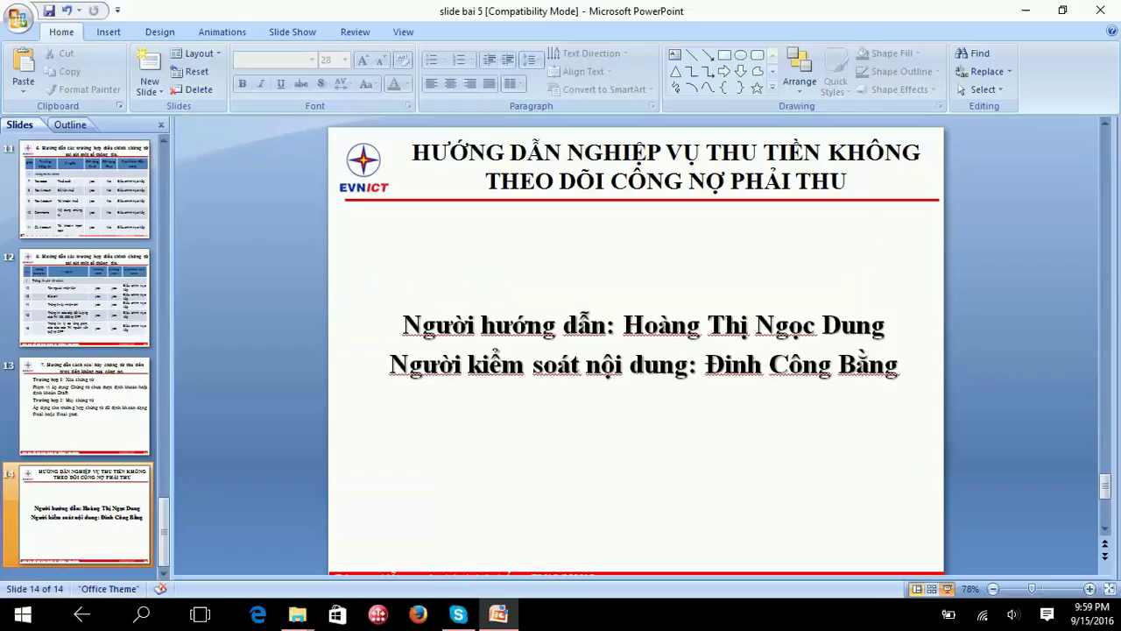
key(shift+F5)
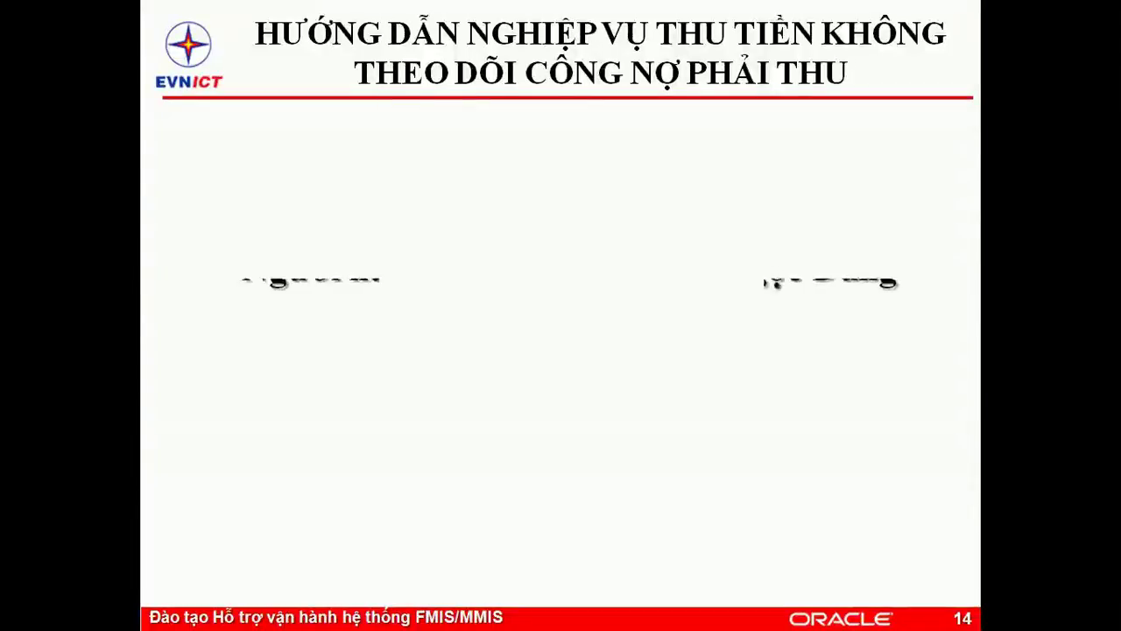